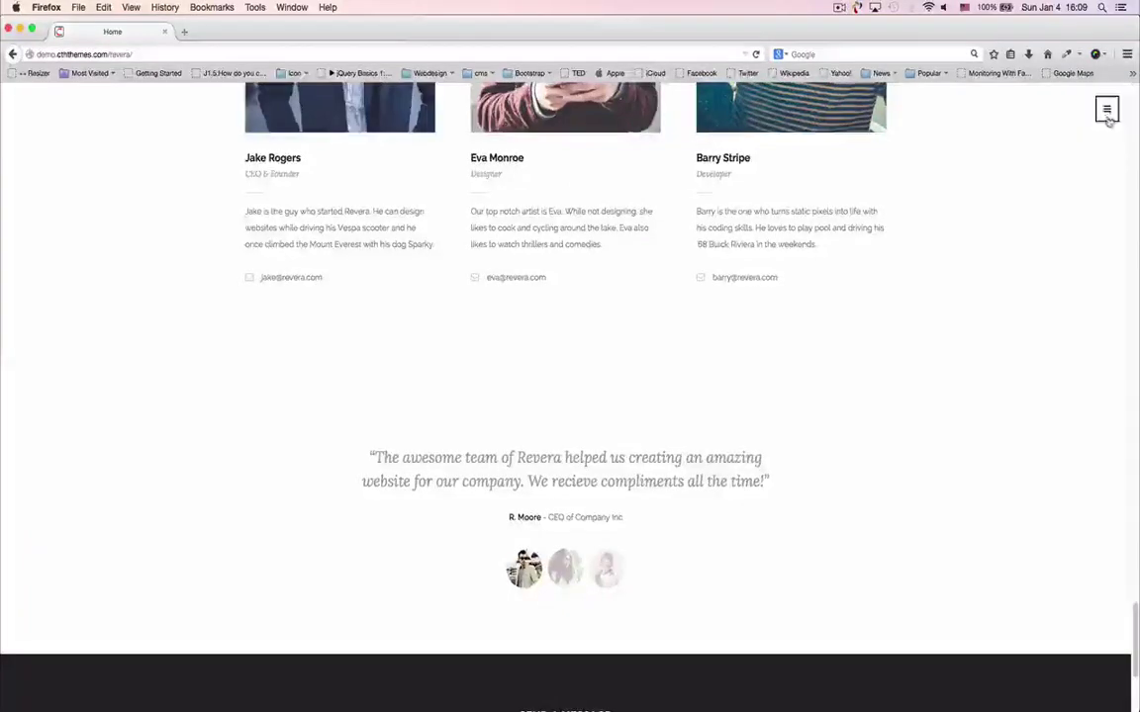
Step: Jump back to the home section of the Revera demo page
left_click(1108, 109)
left_click(1027, 149)
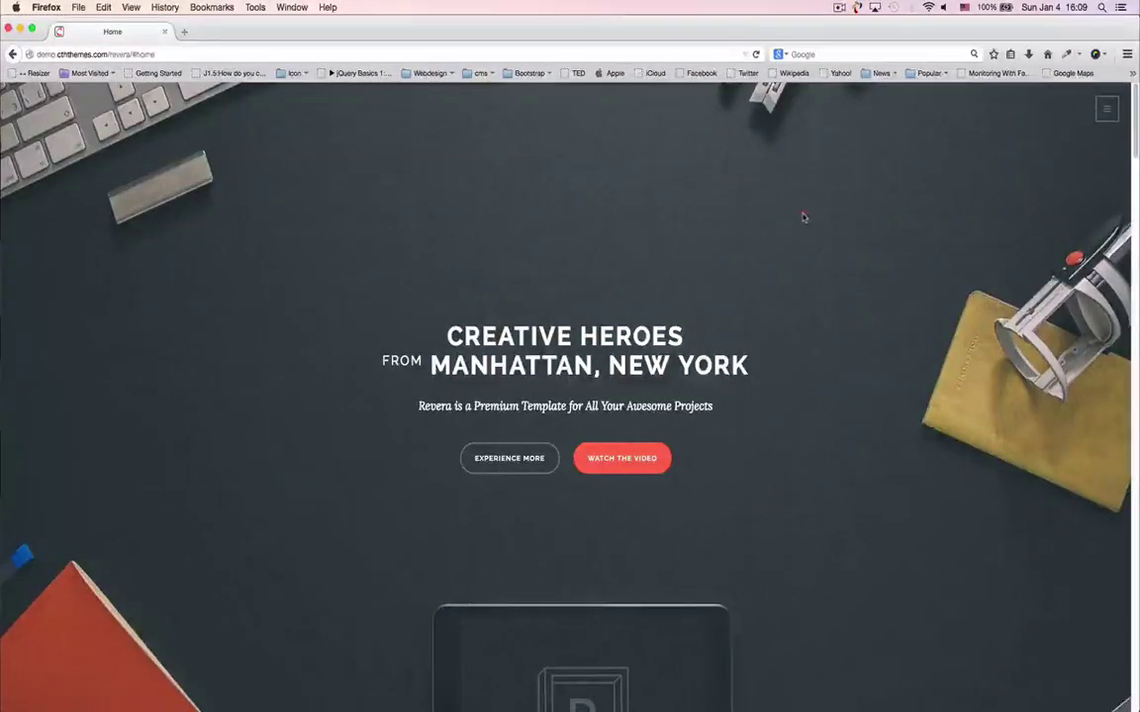
Step: Switch to the Joomla administrator in Chrome and open the Azura page builder component
key("ctrl+Up")
left_click(803, 417)
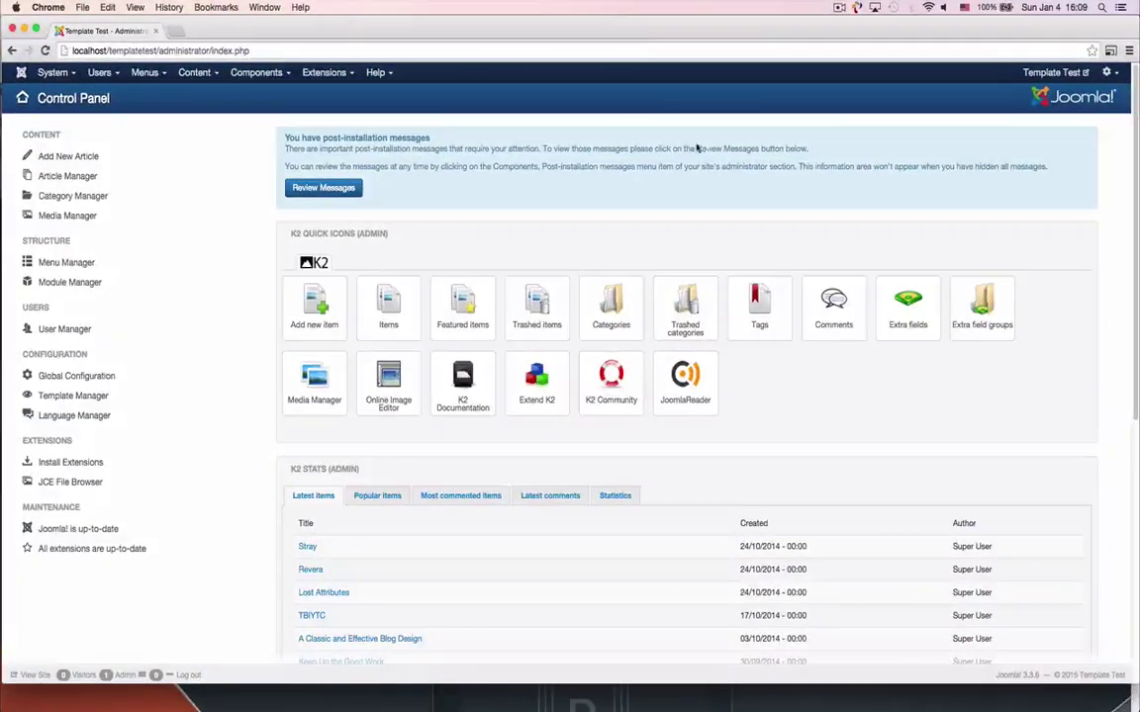
left_click(248, 74)
left_click(277, 95)
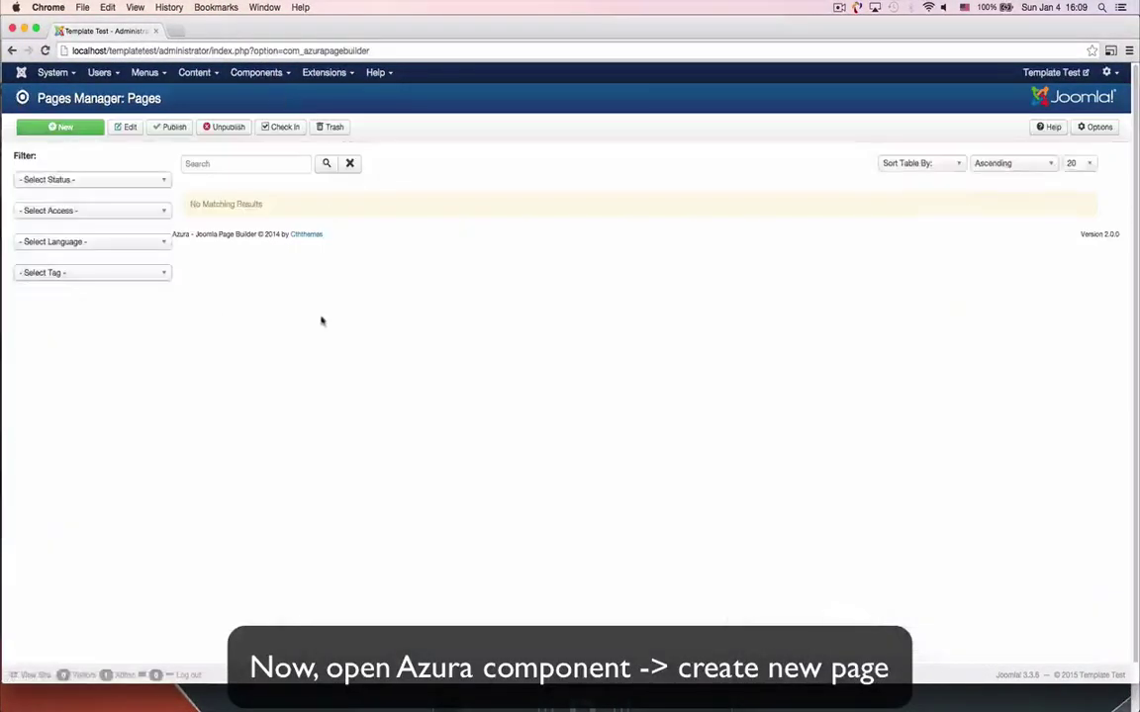
Step: Create a new Azura page titled Home Demo and save it
left_click(61, 127)
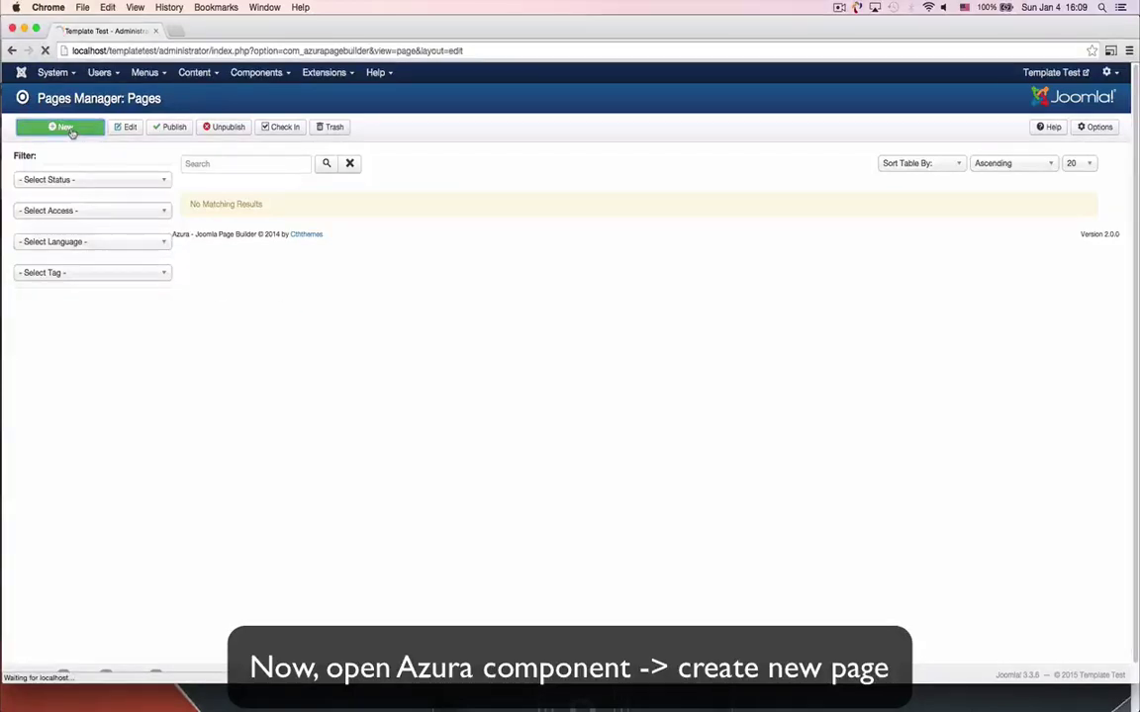
left_click(180, 167)
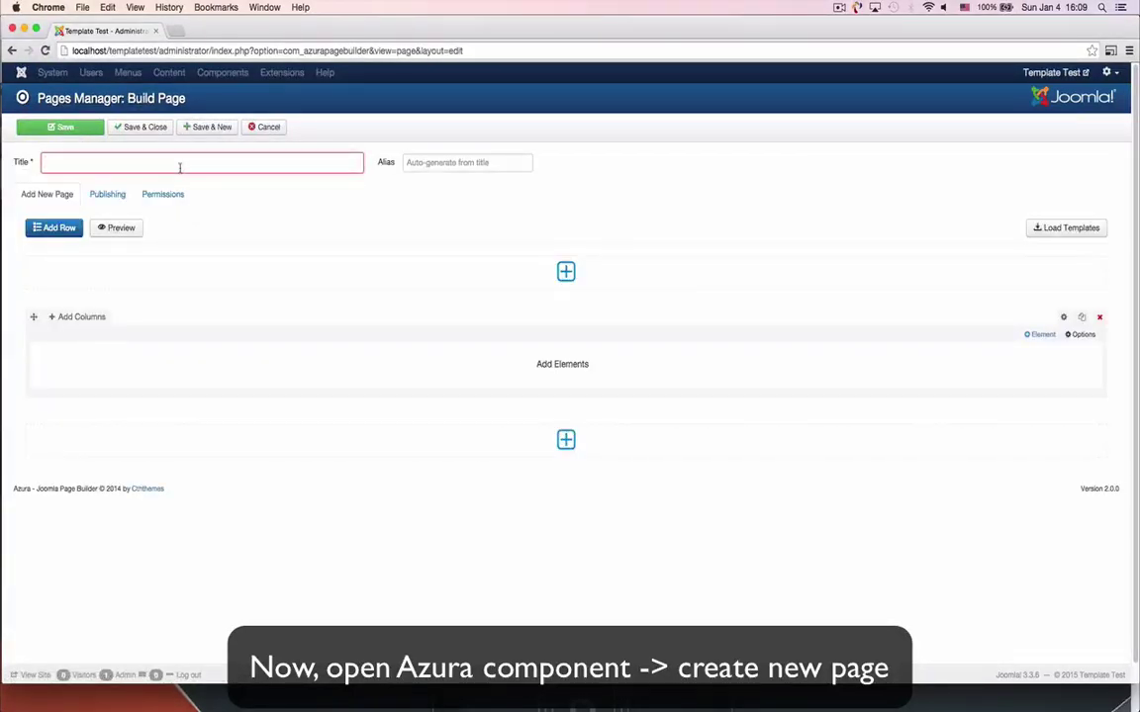
type("Home D")
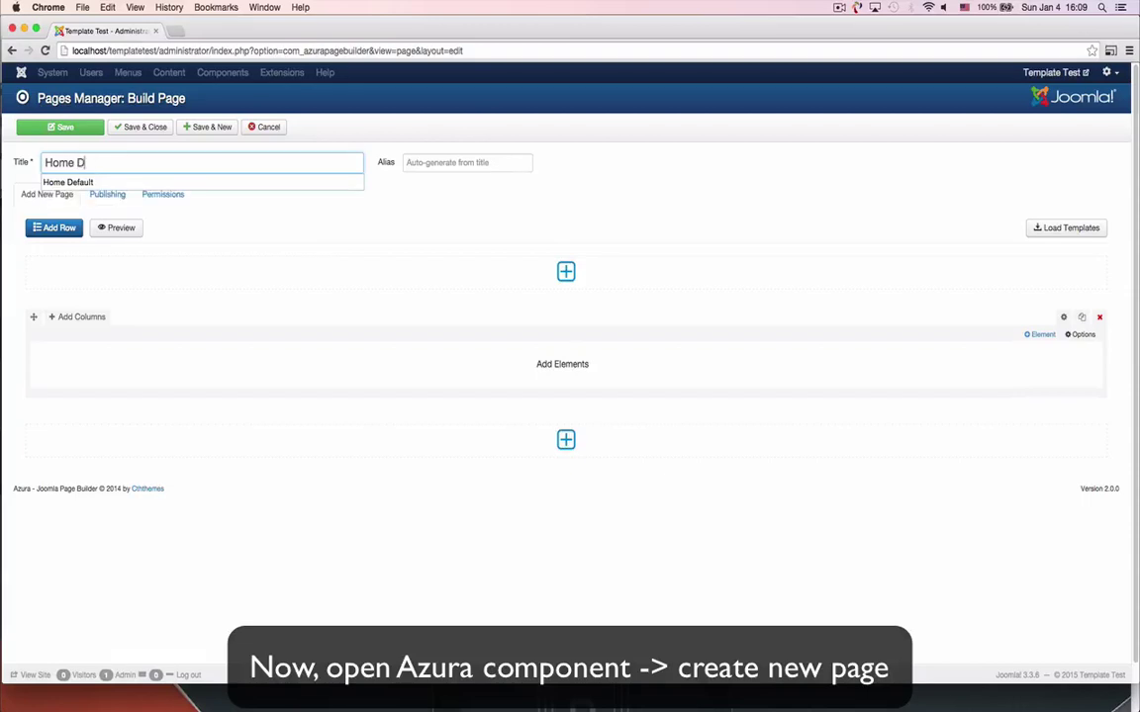
type("emo")
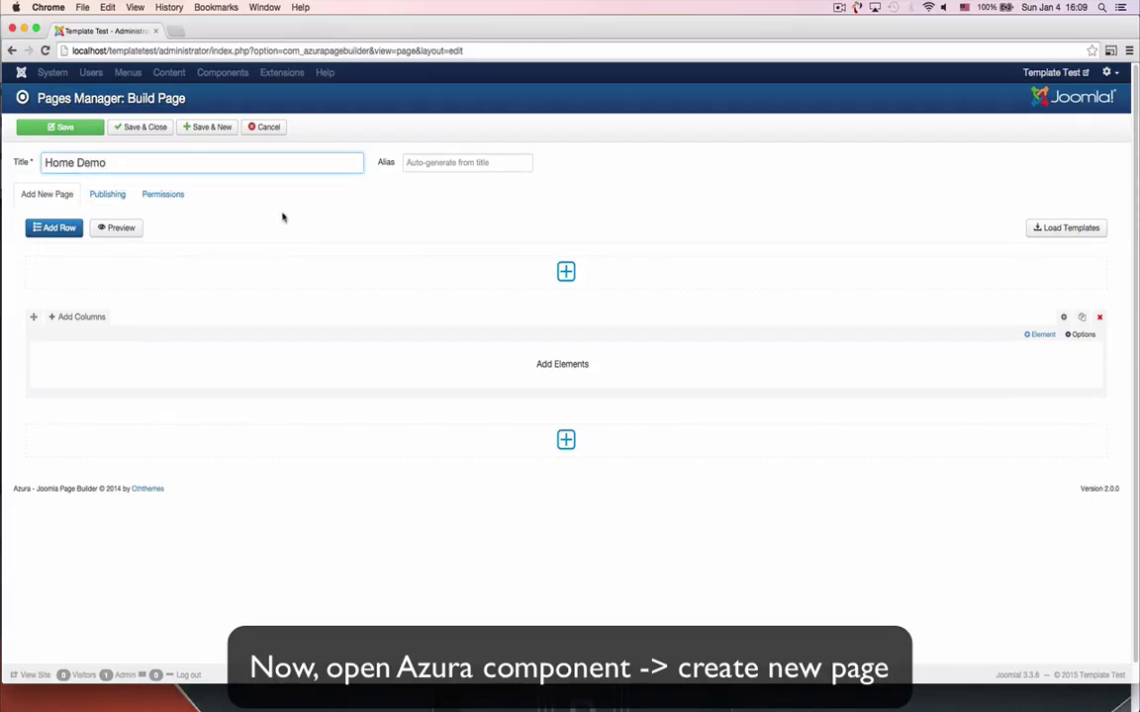
left_click(196, 242)
left_click(84, 132)
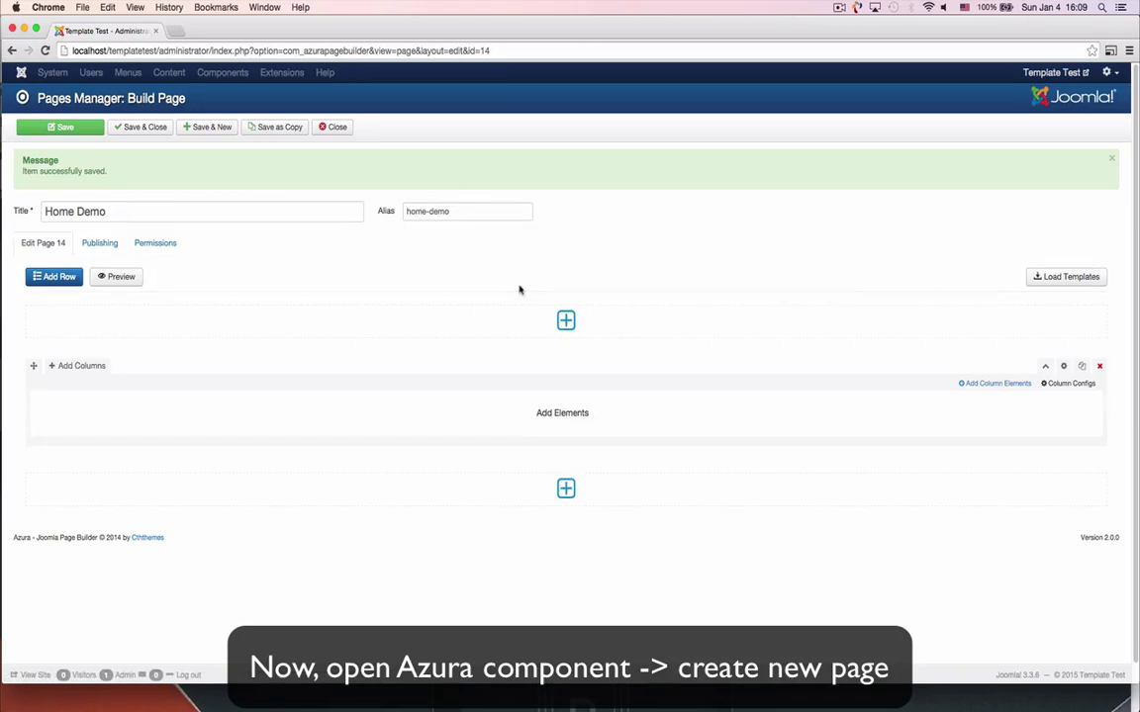
Step: Delete the page's default empty row and bring up the list of Azura elements to insert
left_click(1099, 366)
left_click(649, 249)
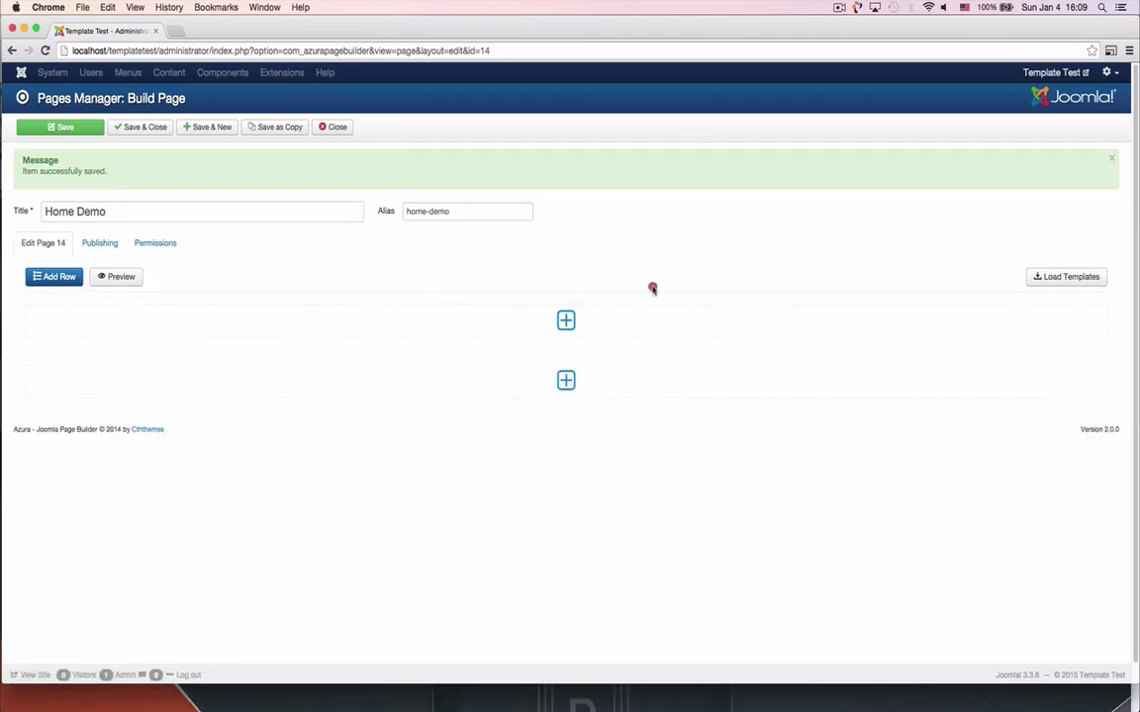
left_click(566, 320)
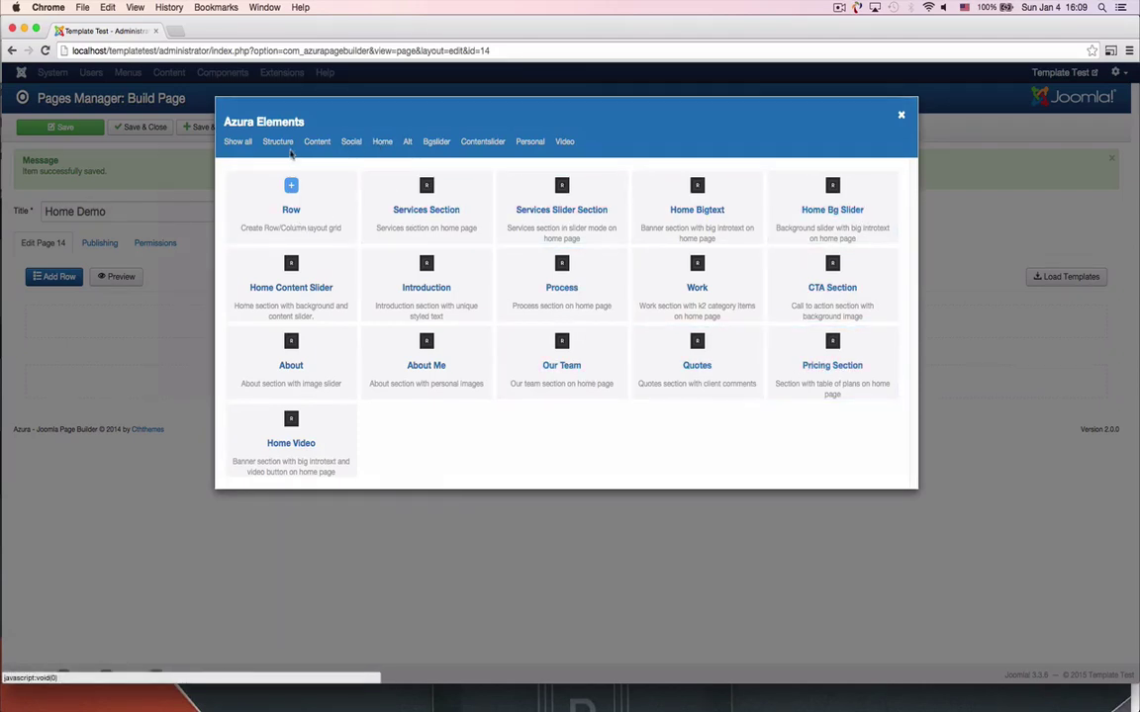
Step: Examine the available Azura elements across all, Home, Alt, Bgslider, Contentslider, Personal and Video categories
left_click(243, 145)
scroll(668, 268, "down", 1)
scroll(667, 268, "down", 6)
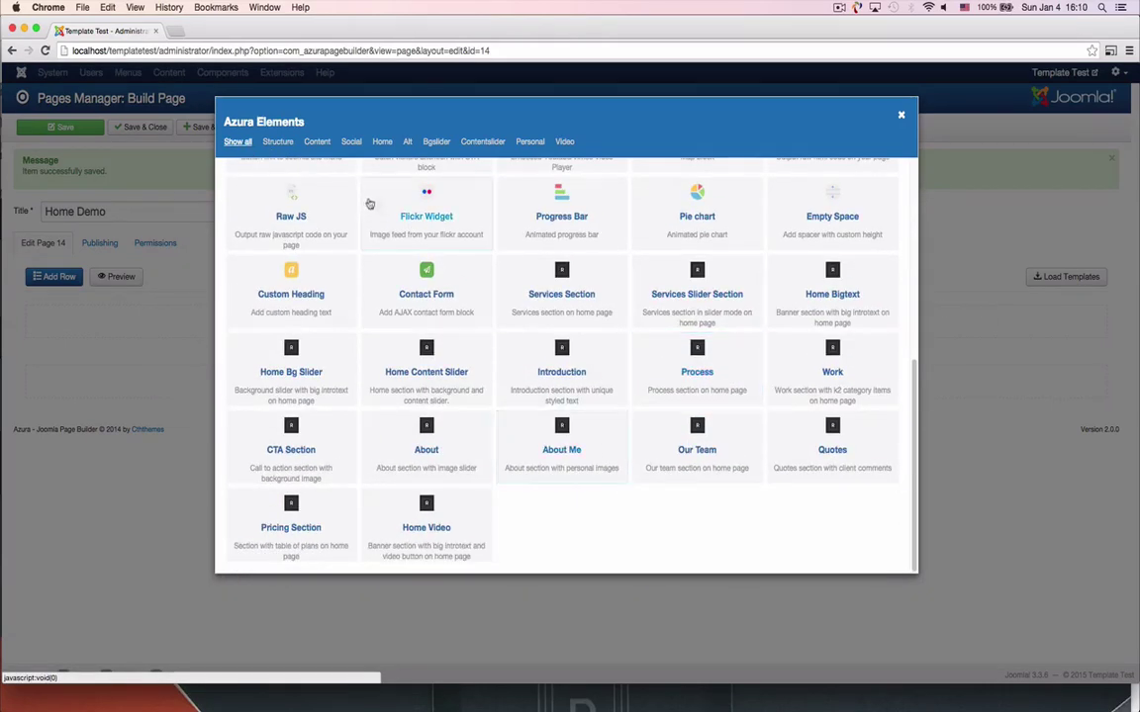
left_click(382, 142)
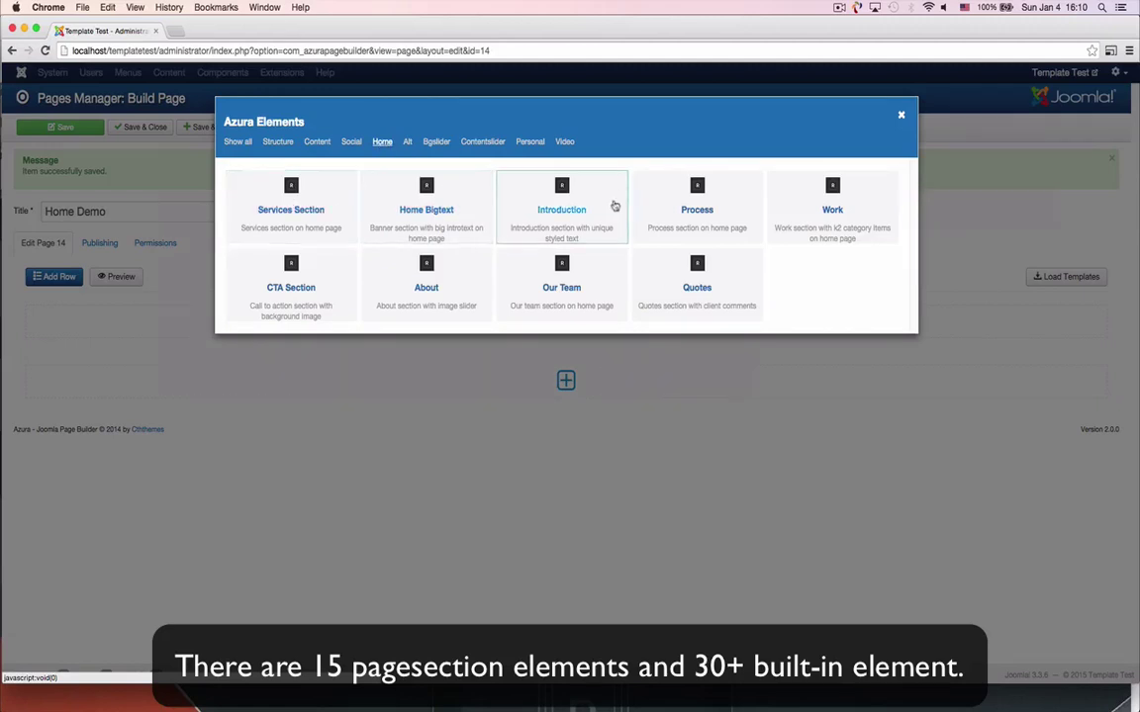
left_click(407, 142)
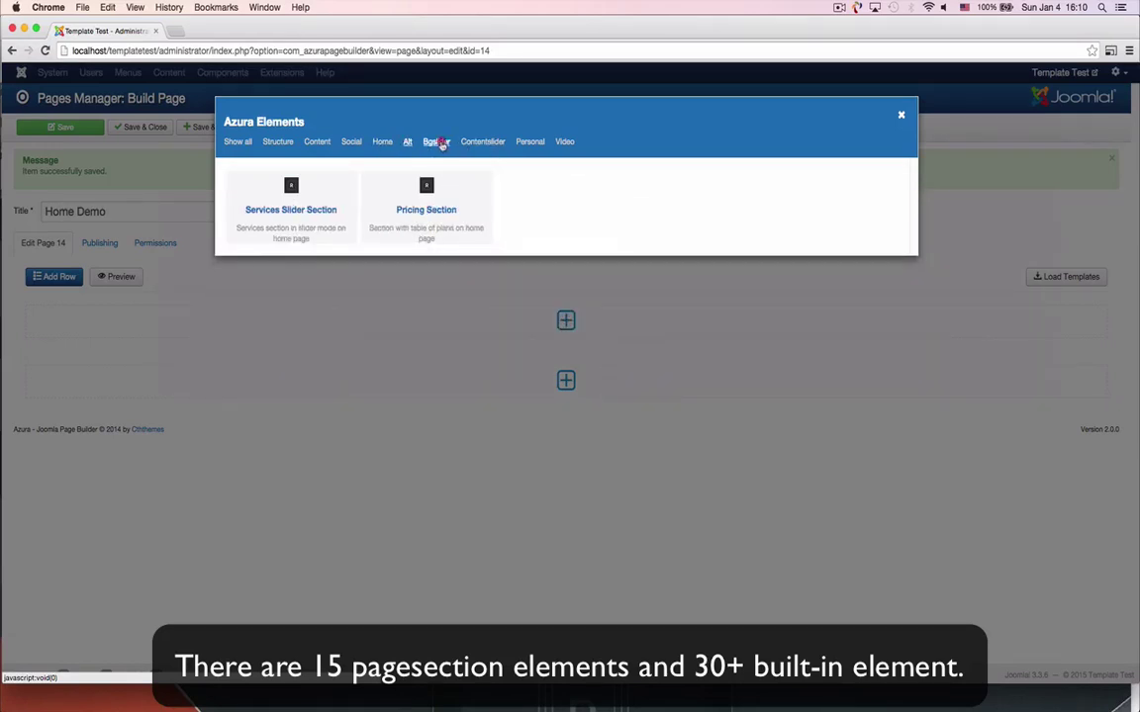
left_click(439, 143)
left_click(484, 142)
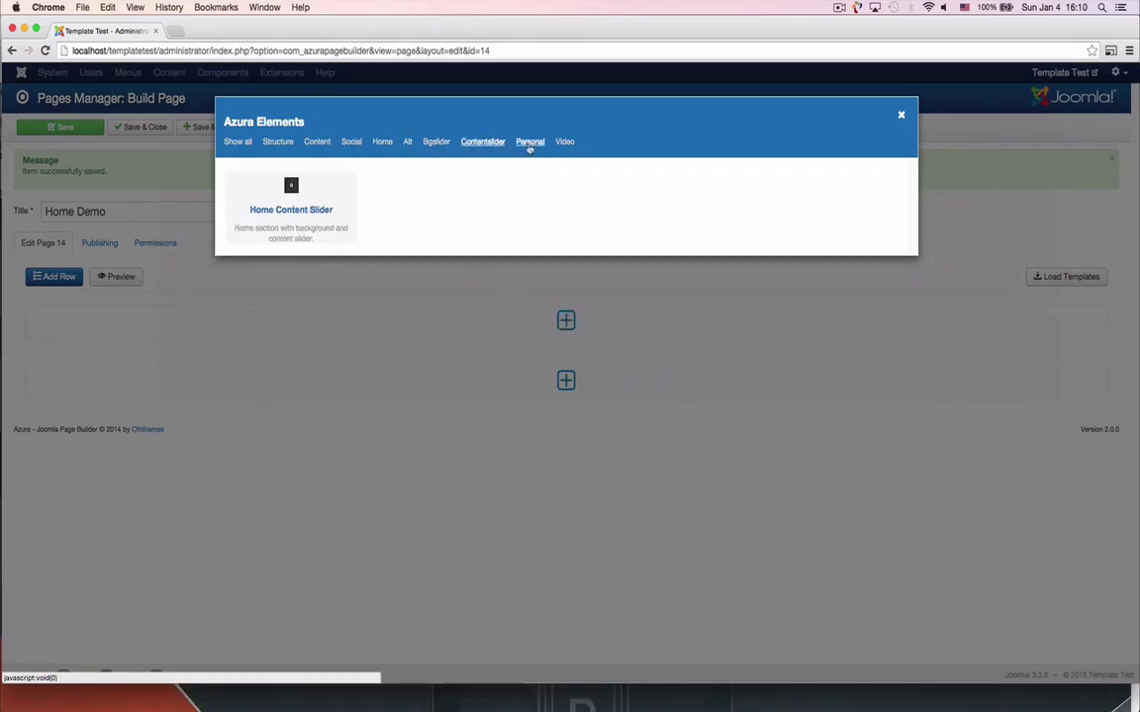
left_click(529, 143)
left_click(565, 143)
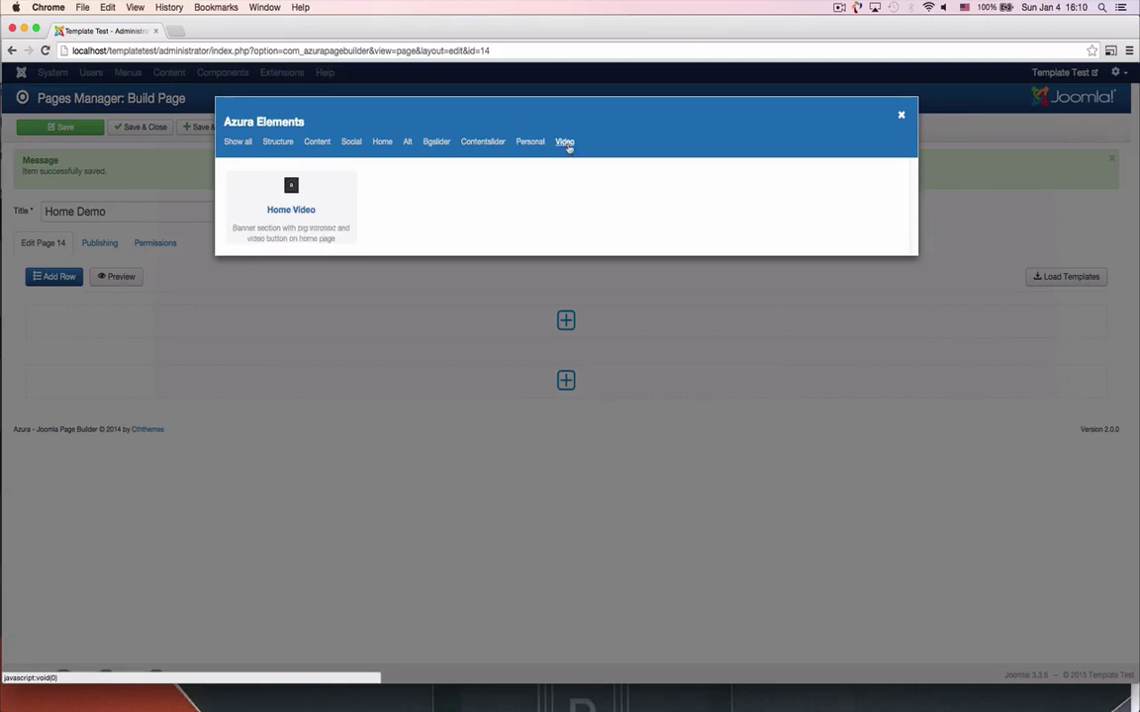
Step: Insert the Home Bigtext section from the Home elements into the page
left_click(378, 143)
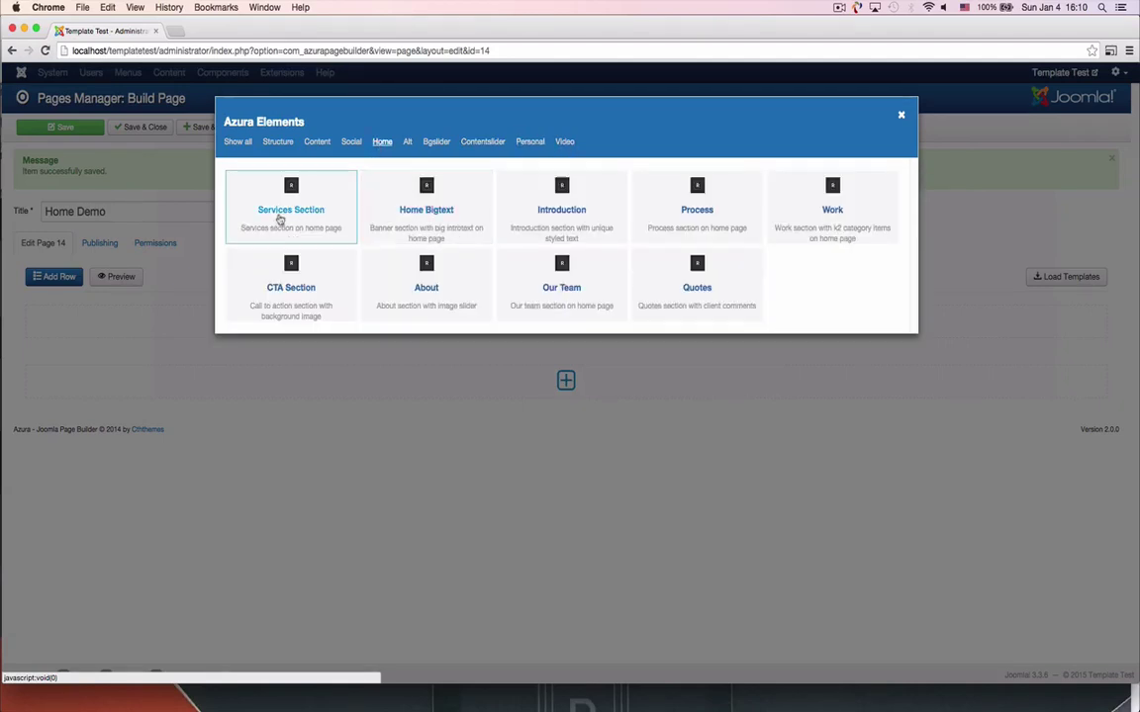
left_click(436, 210)
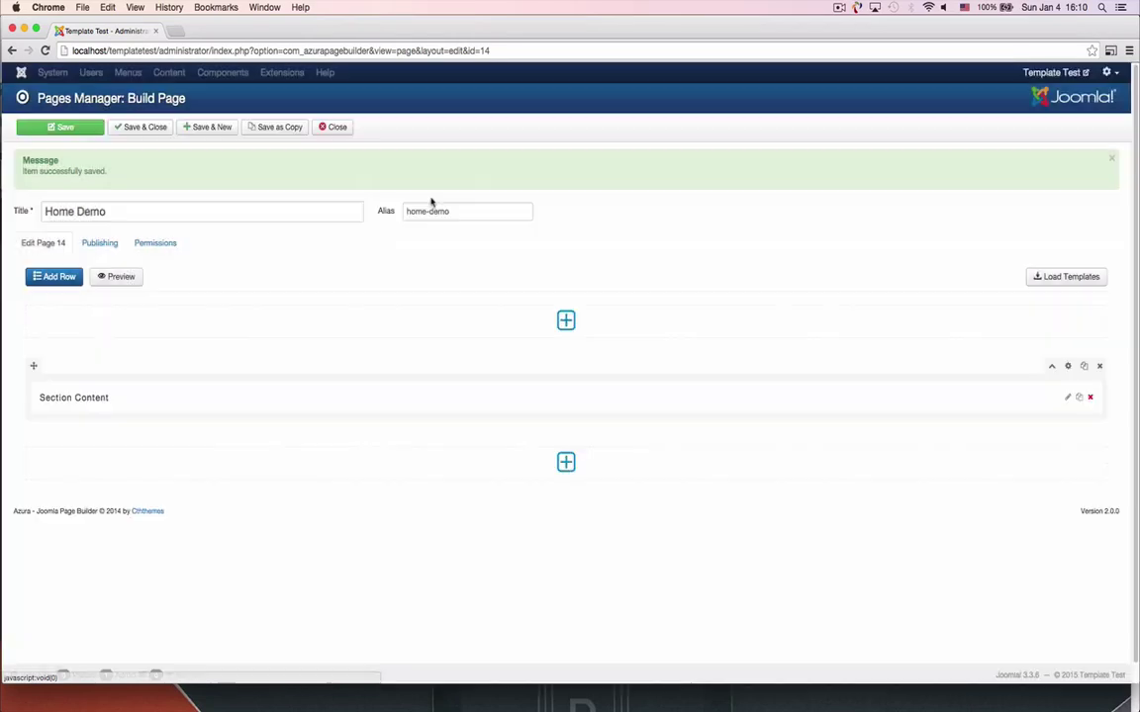
Step: Configure the Home Bigtext section with background image images/background/bg-1.jpg and the name Home BigText Section, and save its settings
left_click(1067, 367)
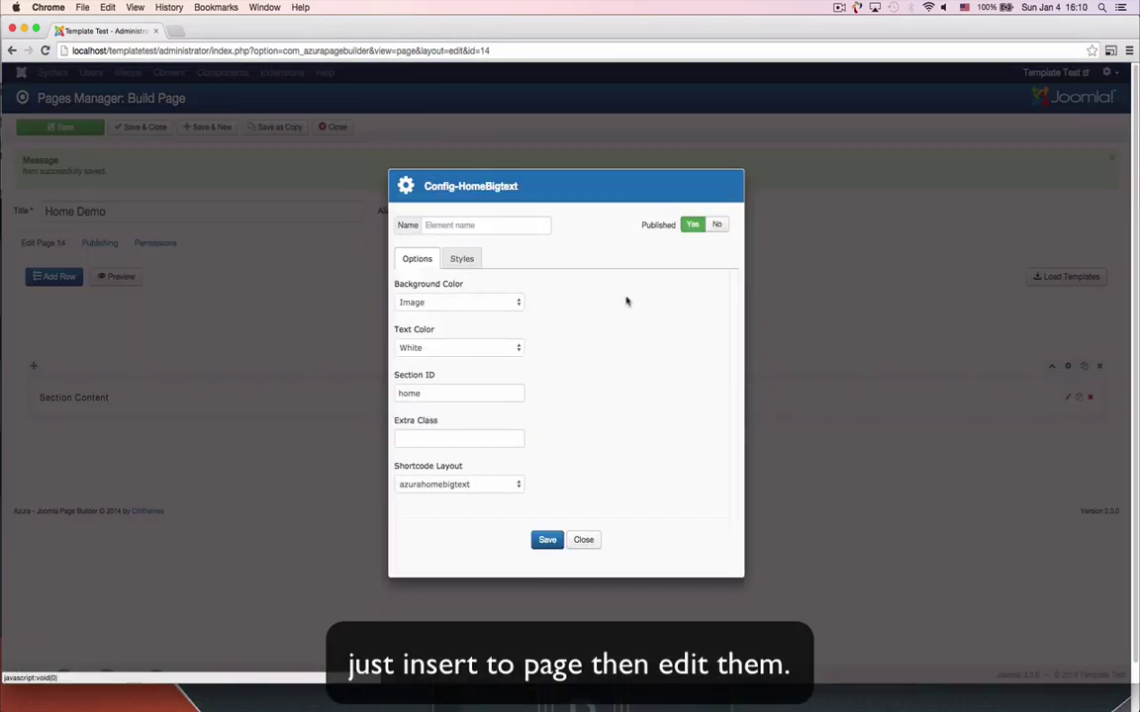
left_click(450, 308)
left_click(447, 303)
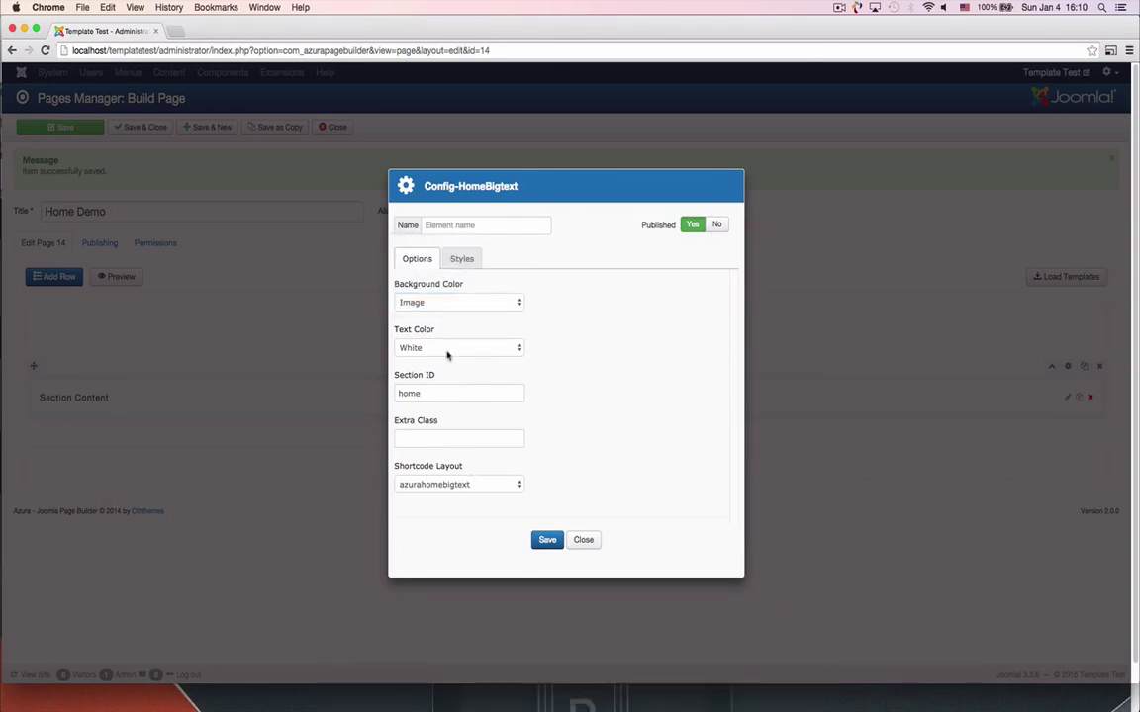
left_click(462, 260)
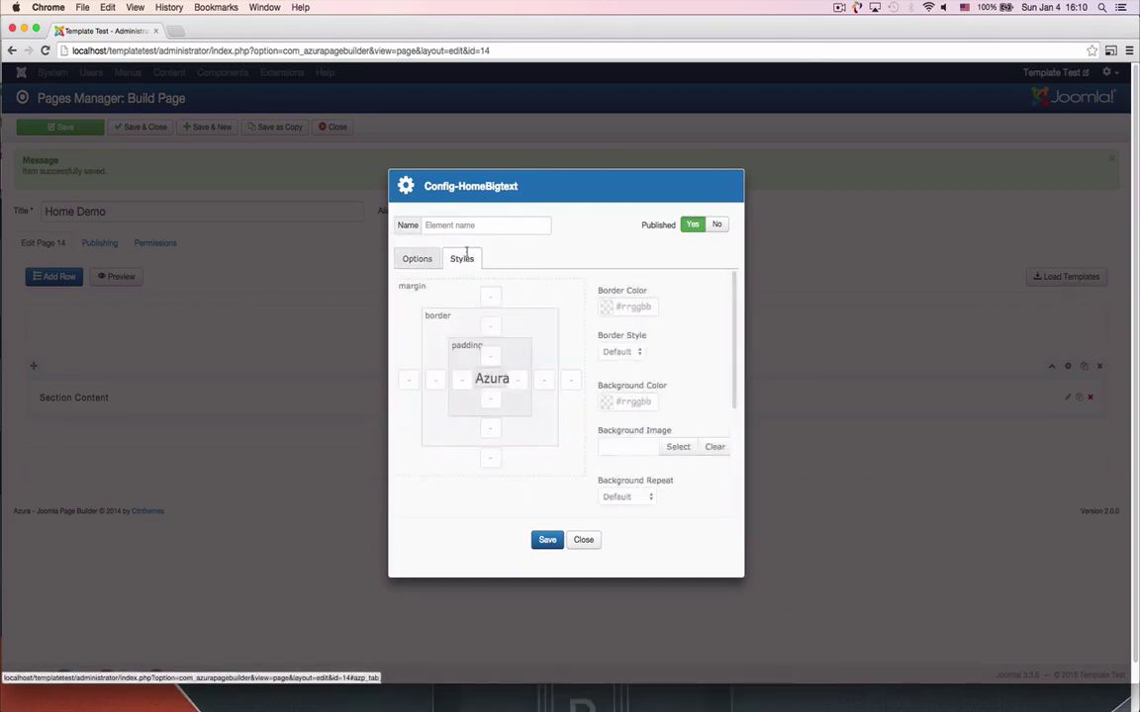
left_click(673, 450)
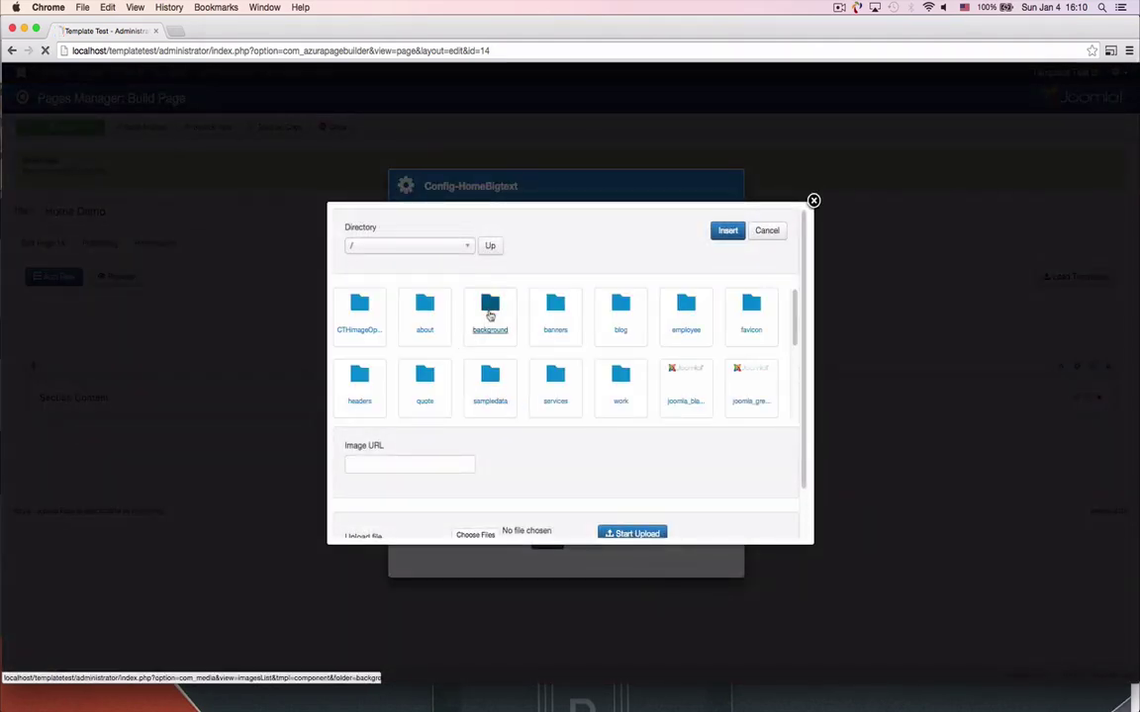
left_click(490, 315)
left_click(361, 307)
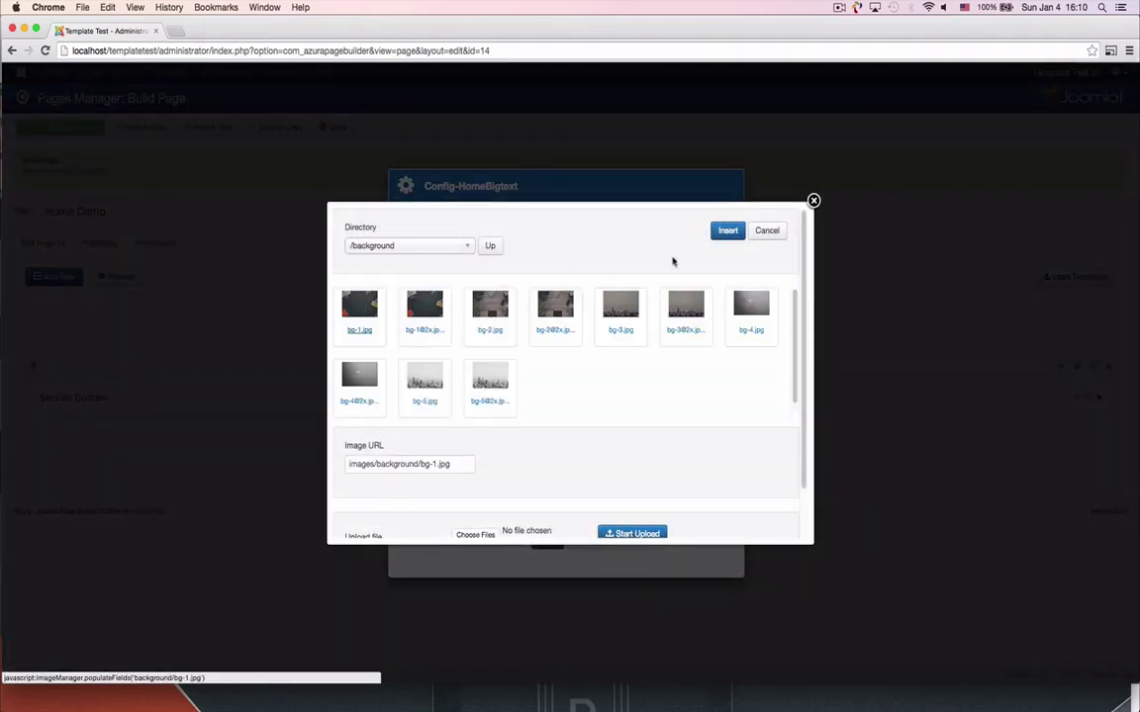
left_click(727, 232)
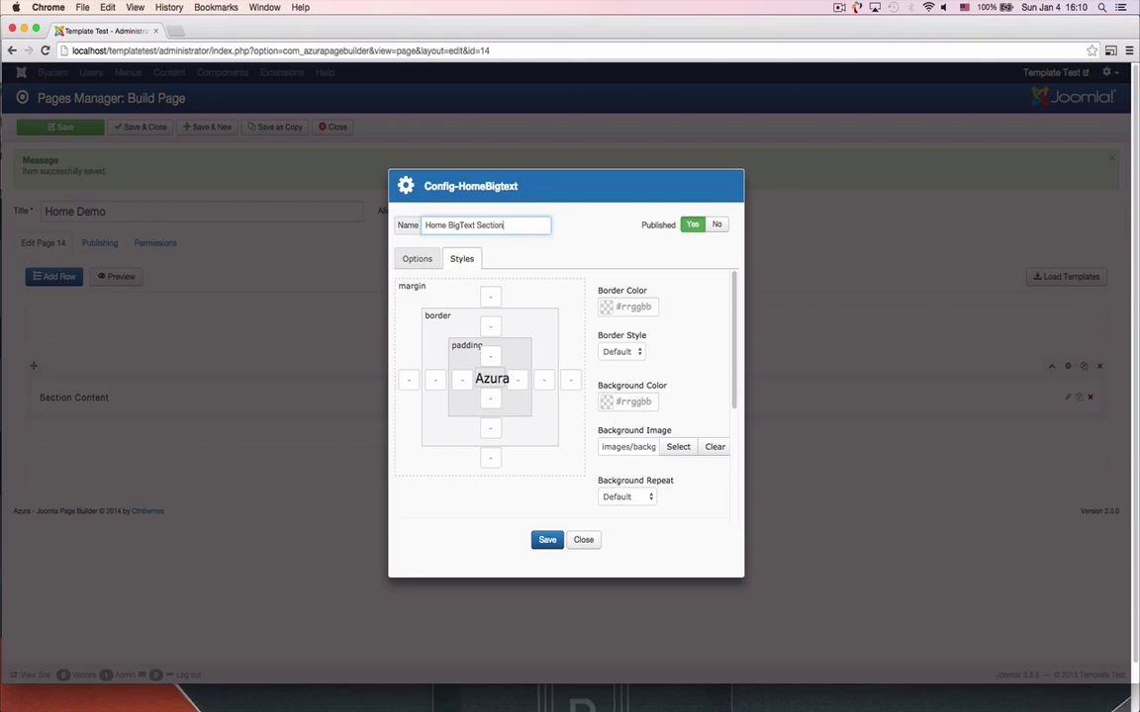
left_click(547, 540)
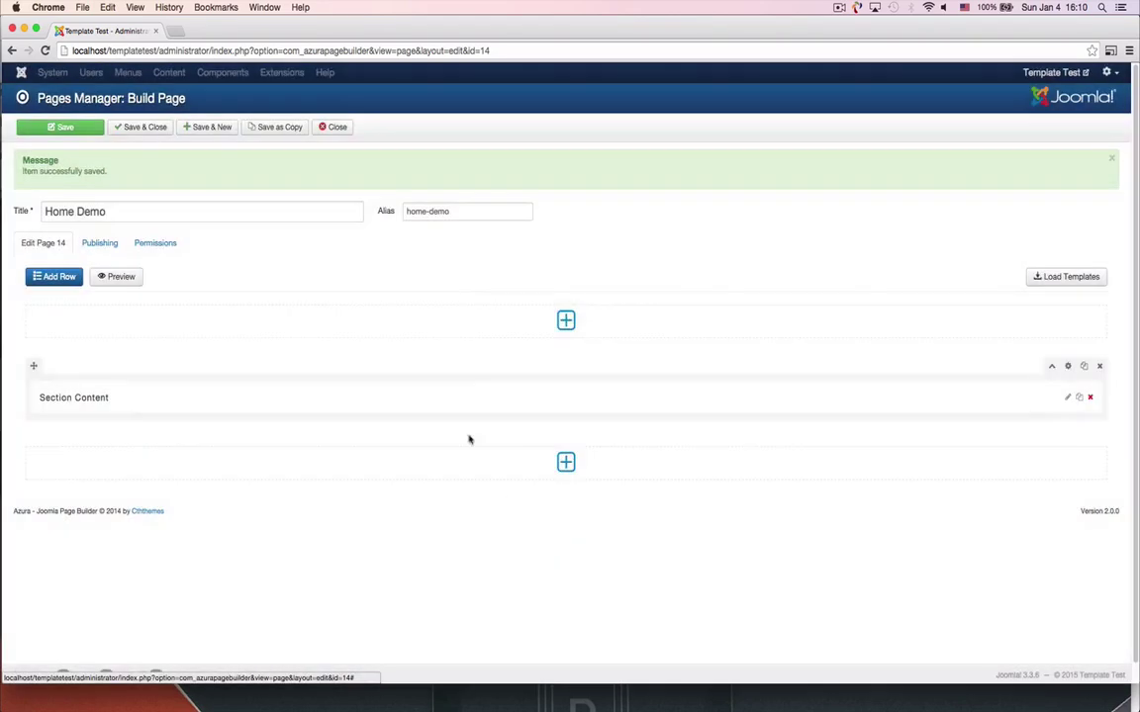
Step: Name the section's HTML element Content and fill it with markup for the Creative Heroes heading, Revera tagline, and Experience More and Watch the Video links
left_click(1069, 400)
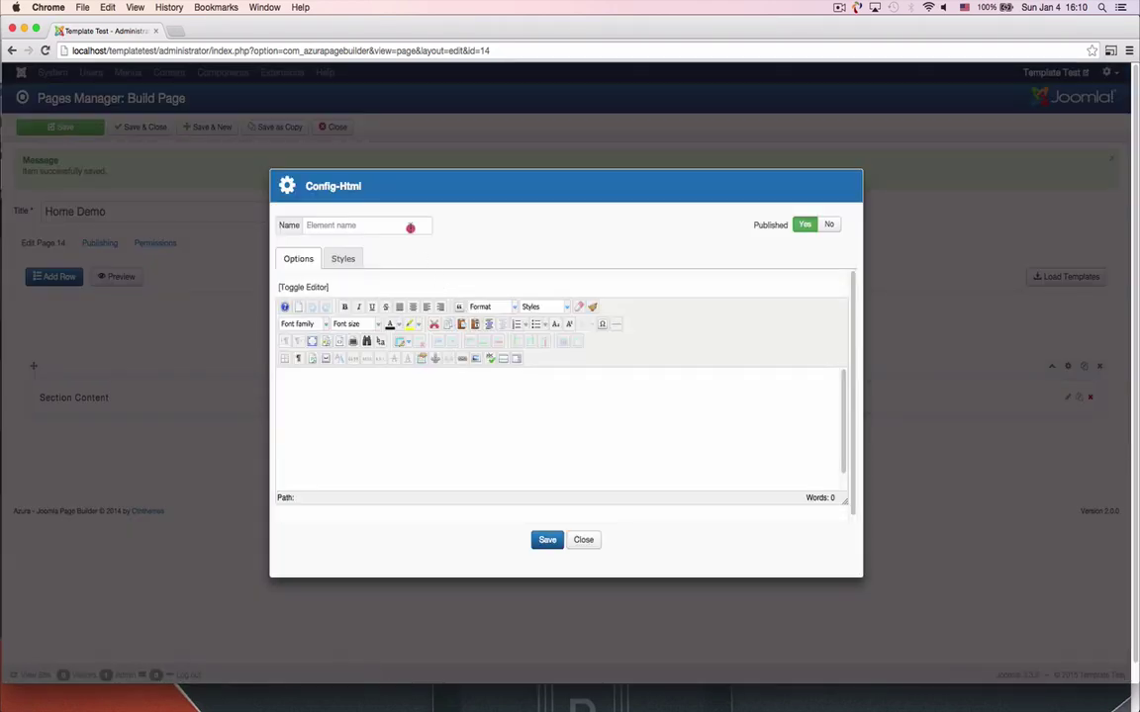
left_click(410, 227)
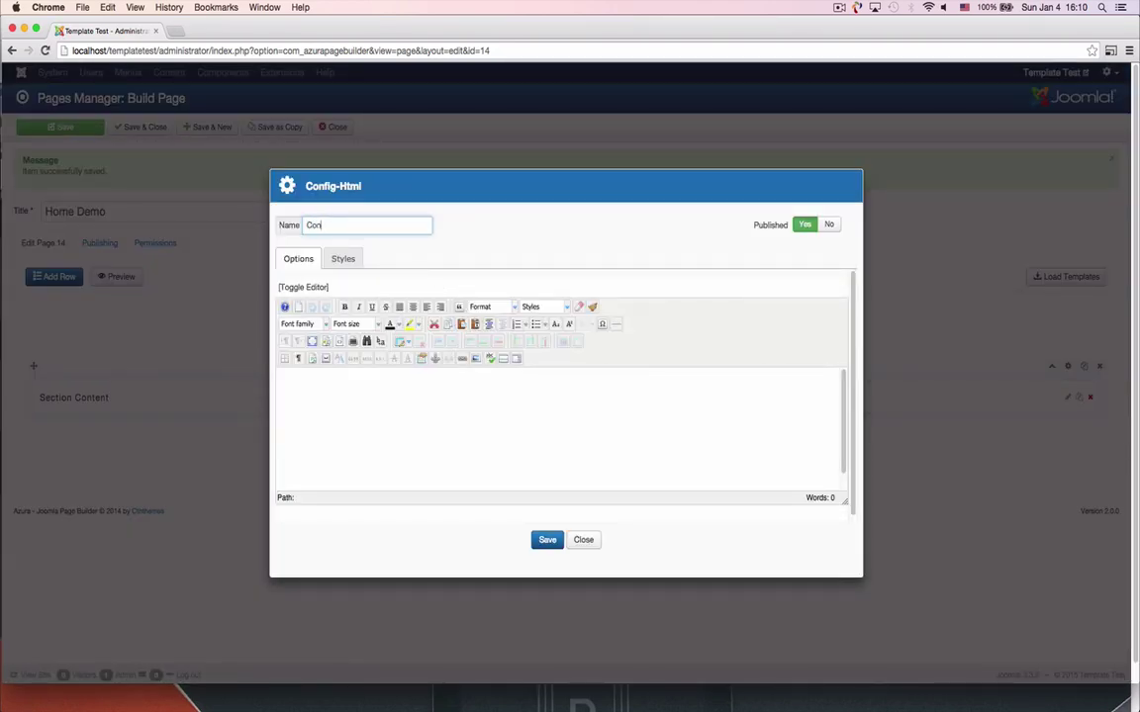
left_click(308, 287)
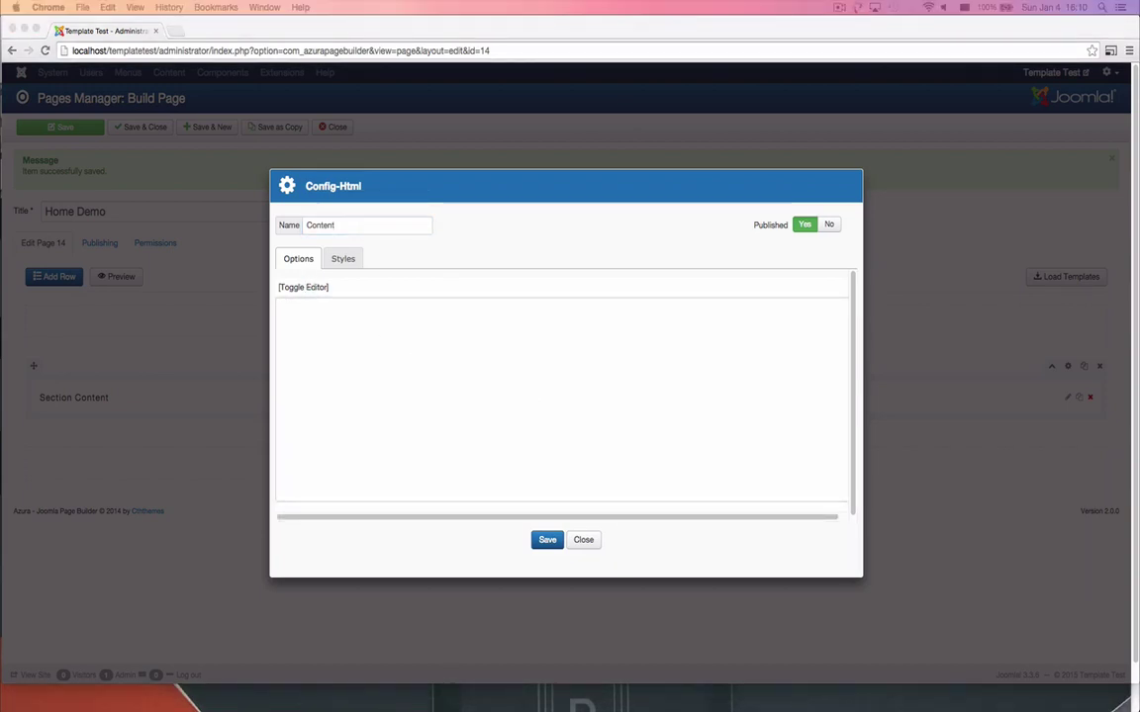
left_click(585, 379)
type("<h1>Creative Heroes<br> <sup>from</sup> Manhattan, New York</h1> <p class=\"h2 responsive-txt serif italic mb0\">Revera is a Premium Template for All Your Awesome Projects</p> <a href=\"#intro\" class=\"scrollto btn outline light\">Experience More</a> <a href=\"http://vimeo.com/104662739\" class=\"popup-video btn color\">Watch the Video</a>")
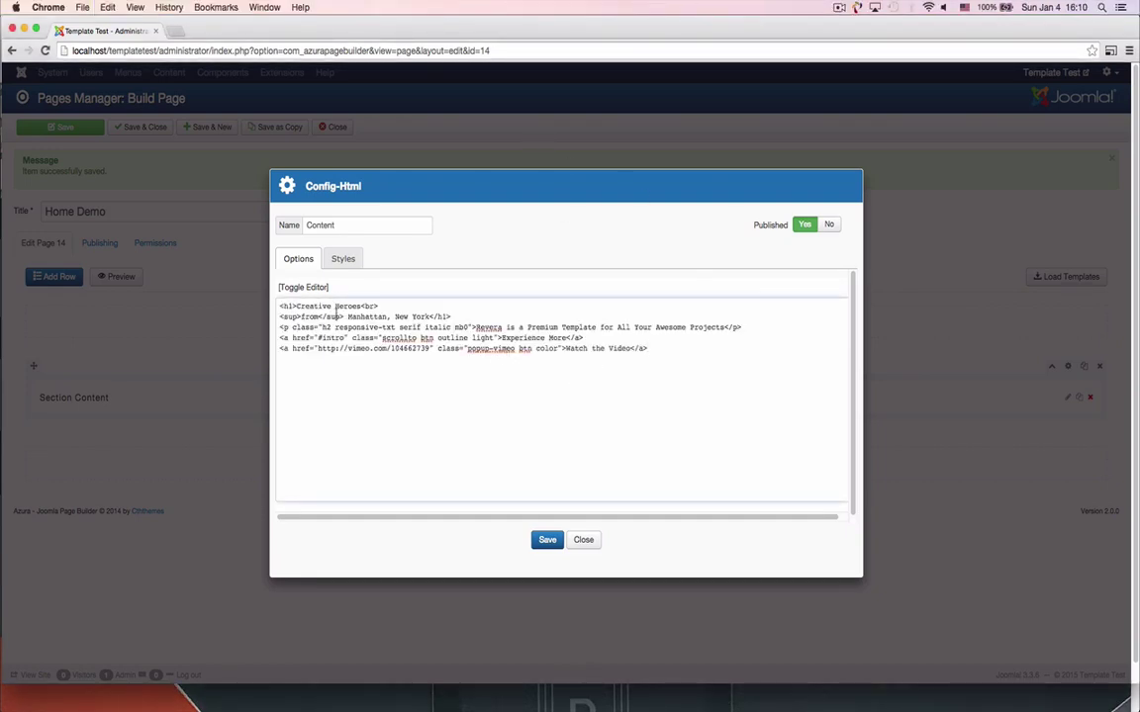
left_click(317, 288)
left_click(511, 444)
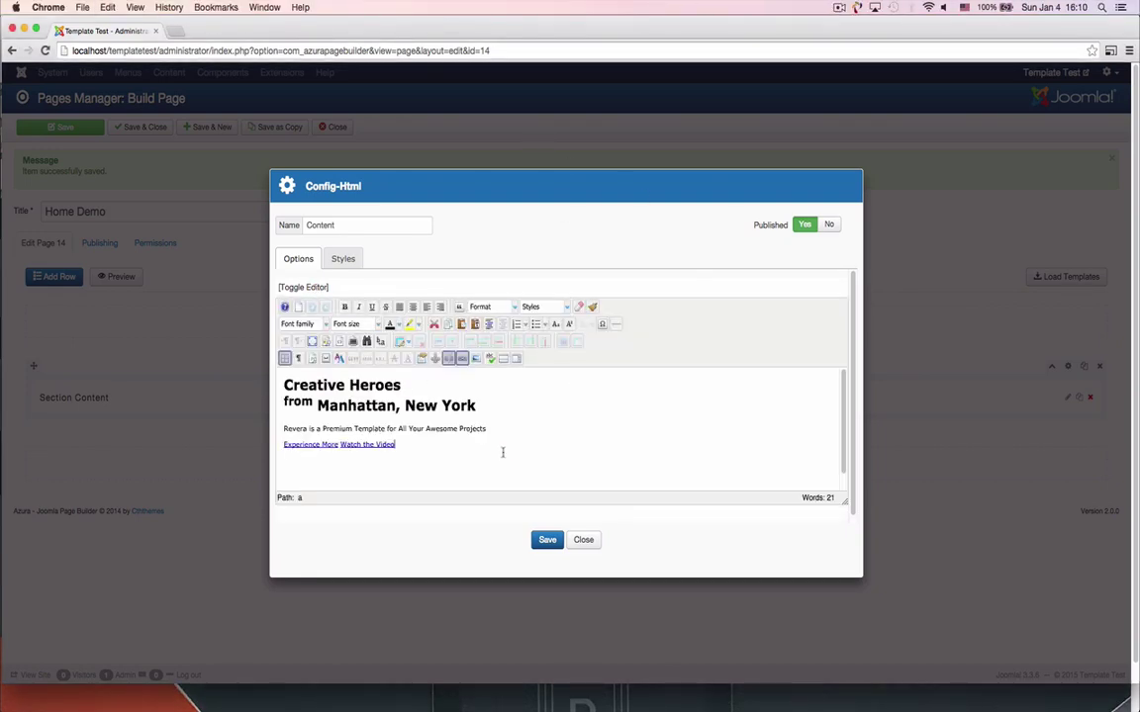
left_click(548, 540)
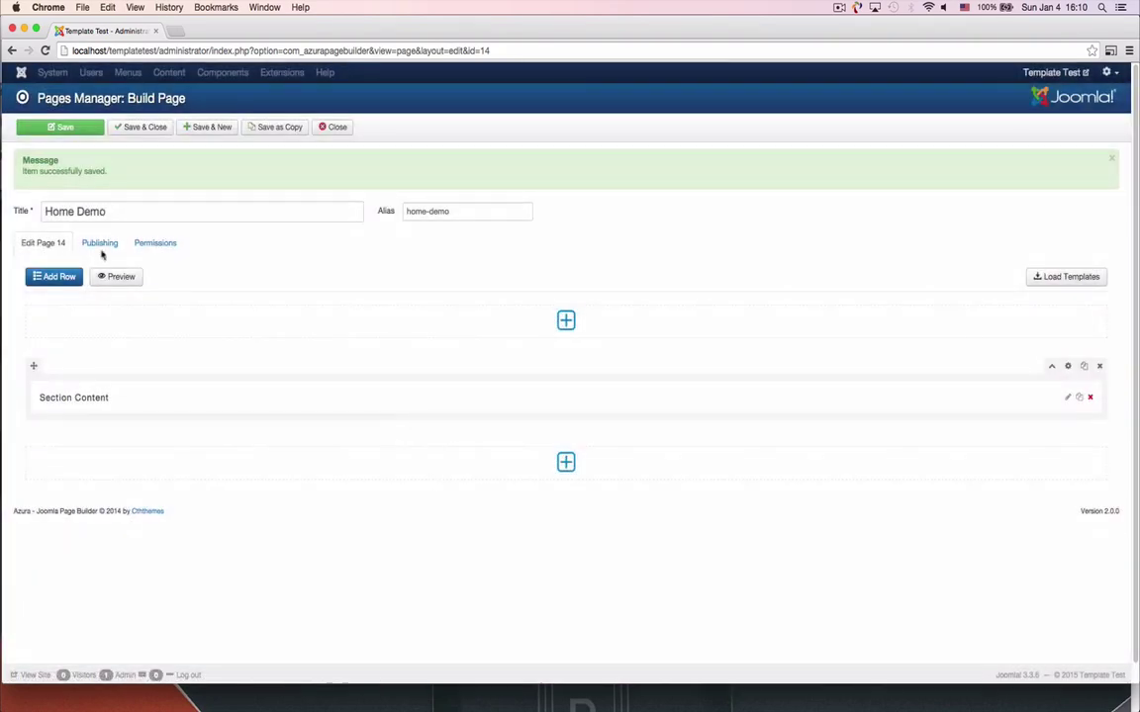
Step: Save the Home Demo page and close it
left_click(74, 137)
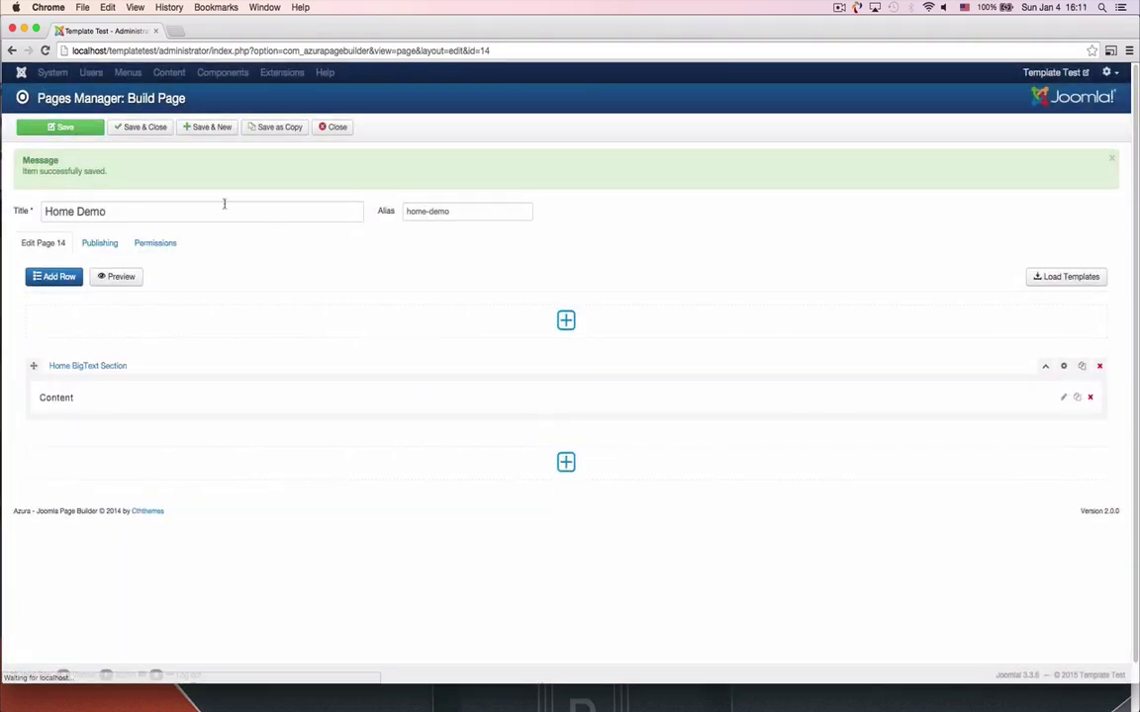
left_click(336, 128)
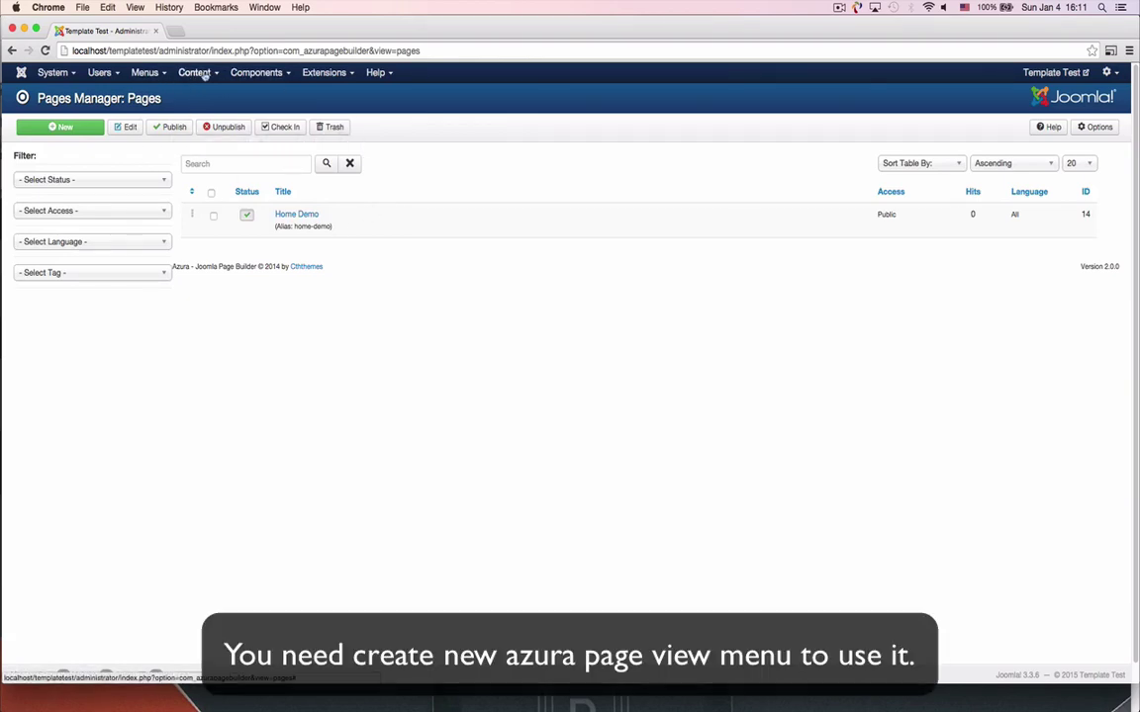
Step: Open the Main Menu's items and clear the Trashed status filter
left_click(146, 73)
mouse_move(166, 124)
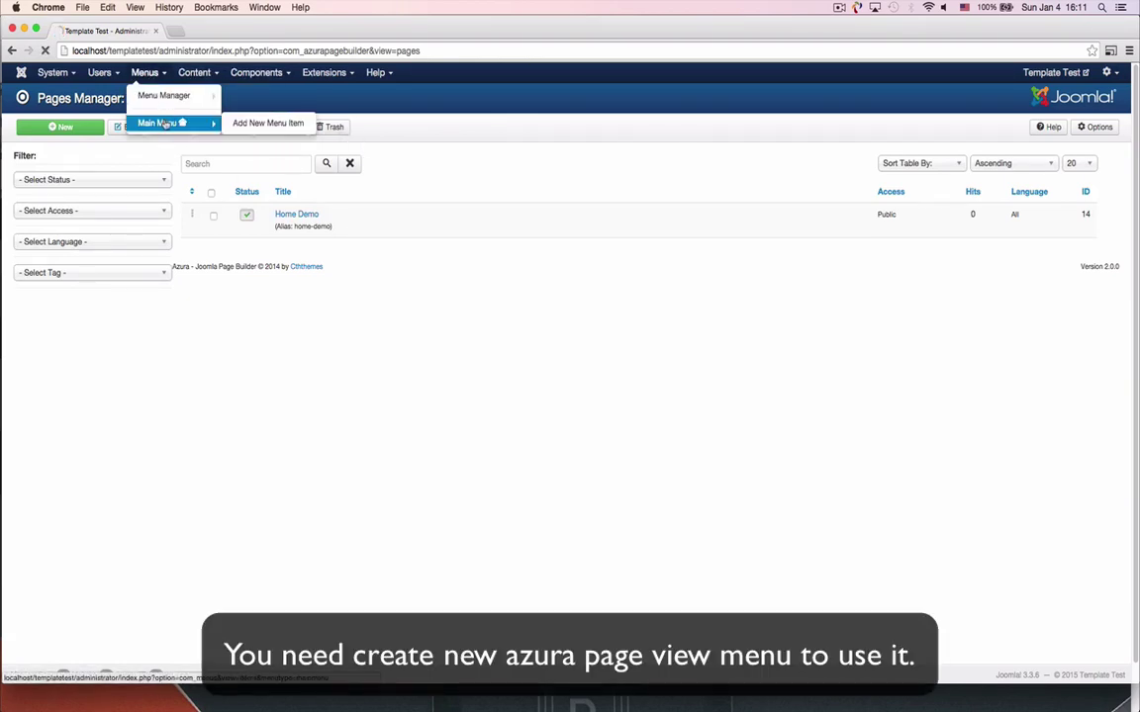
left_click(245, 188)
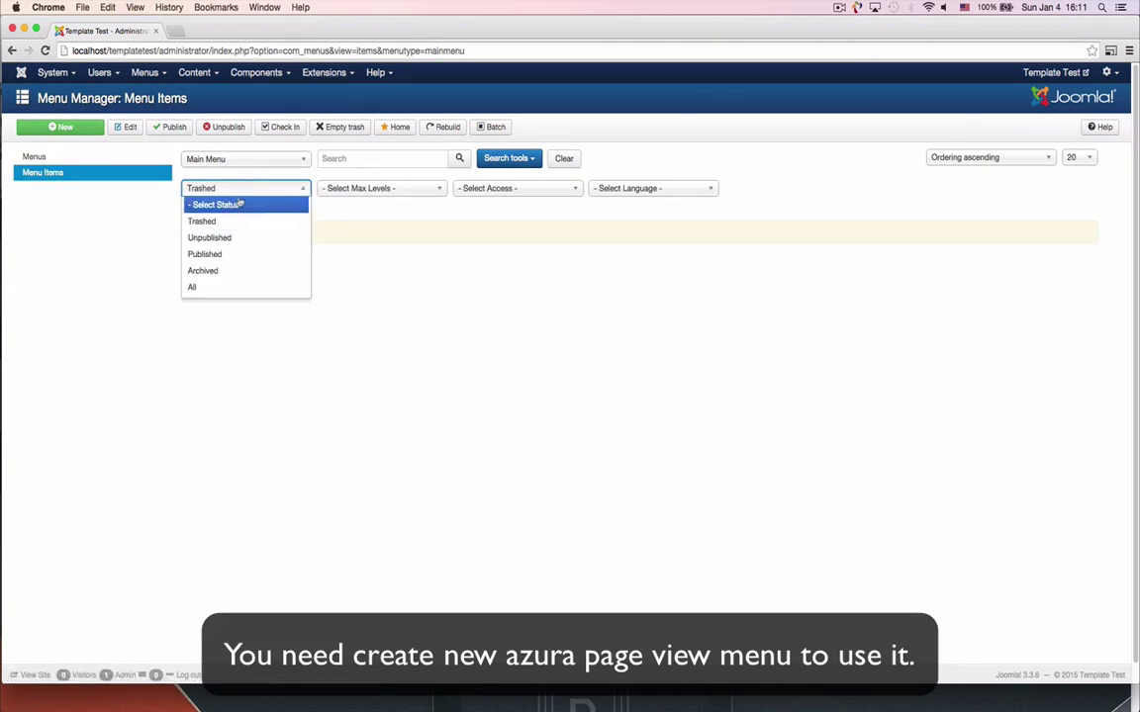
left_click(238, 204)
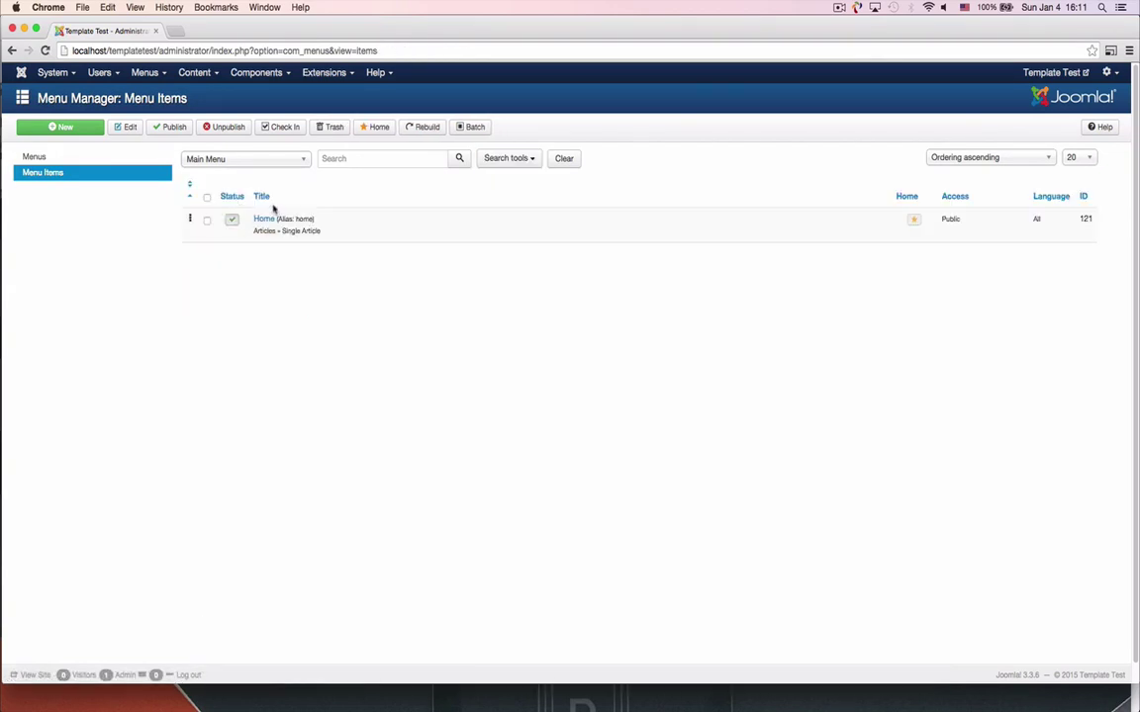
Step: Start a new Main Menu item and title it Home Demo
left_click(59, 126)
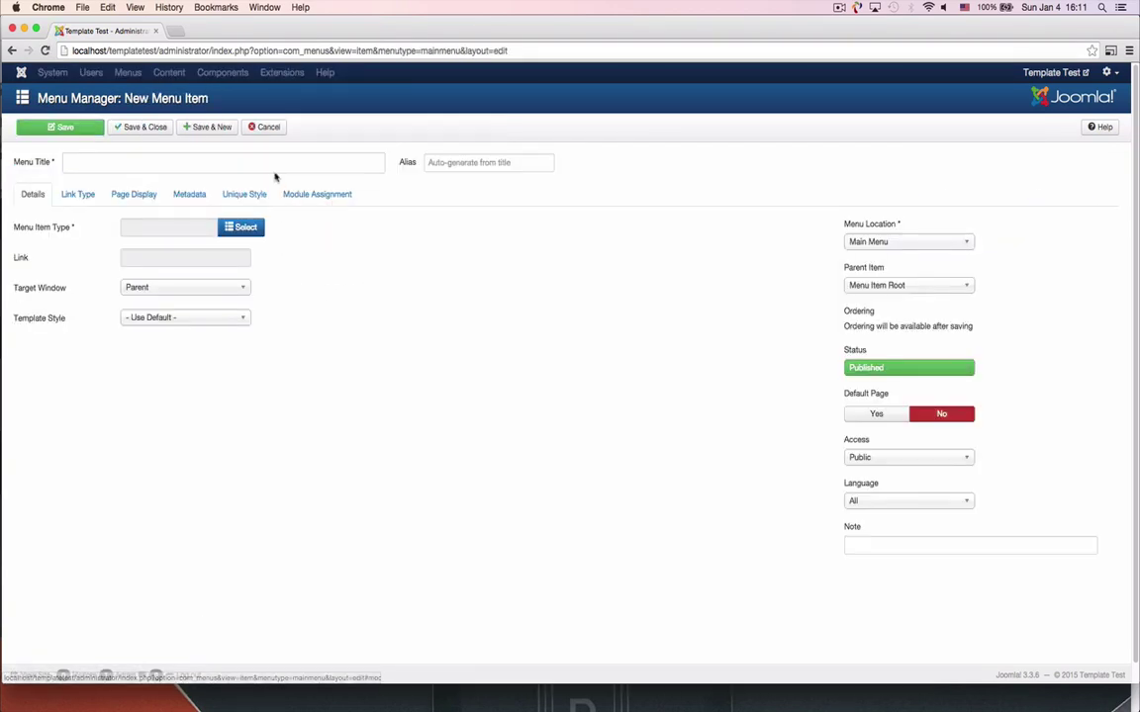
left_click(273, 164)
type("Home")
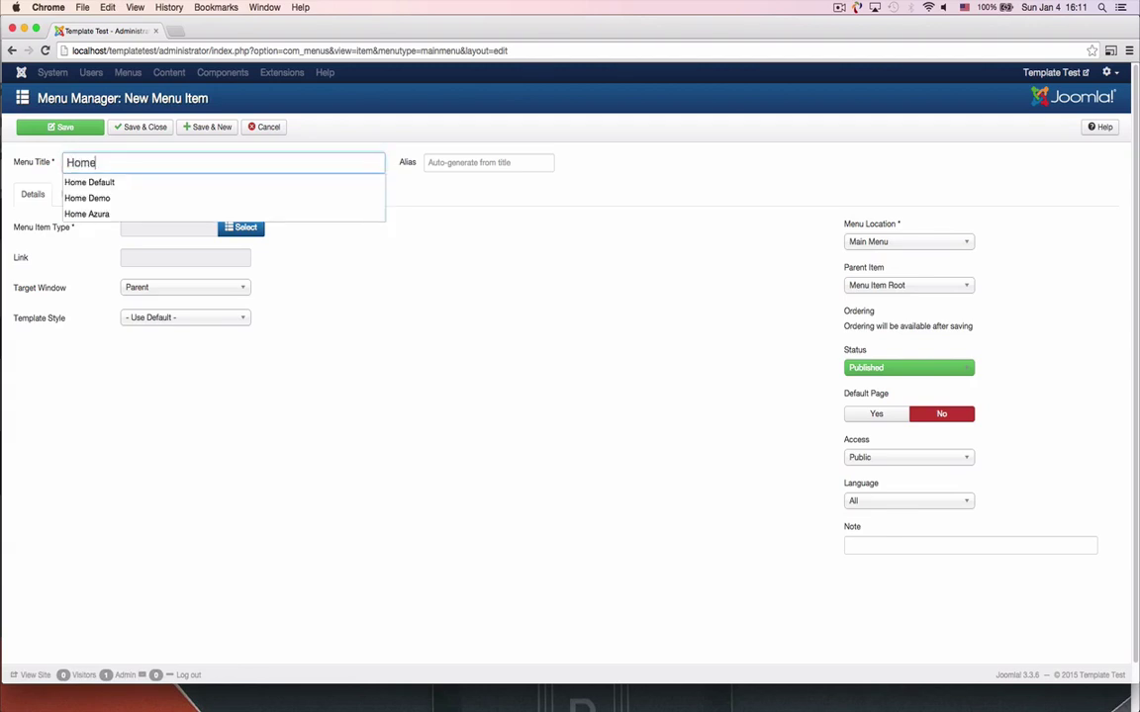
type(" Demo")
key("Tab")
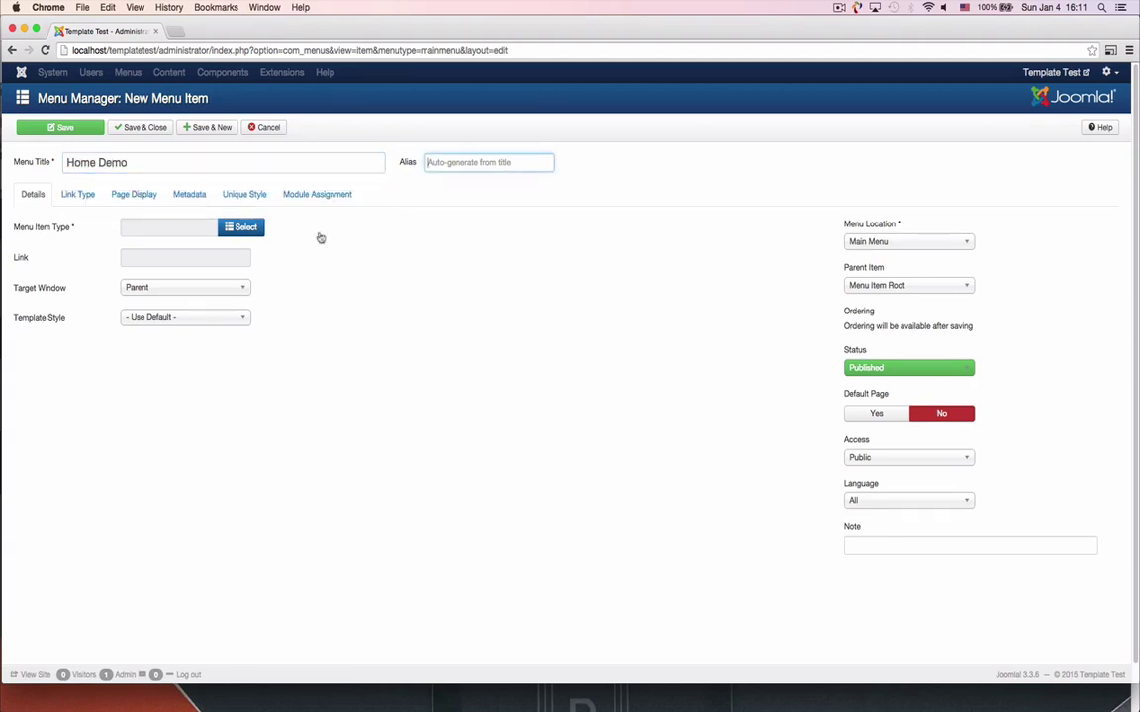
left_click(430, 338)
Step: Set the menu item type to Azura Page Builder's Page View with the Home Demo page, and save and close the item
left_click(244, 229)
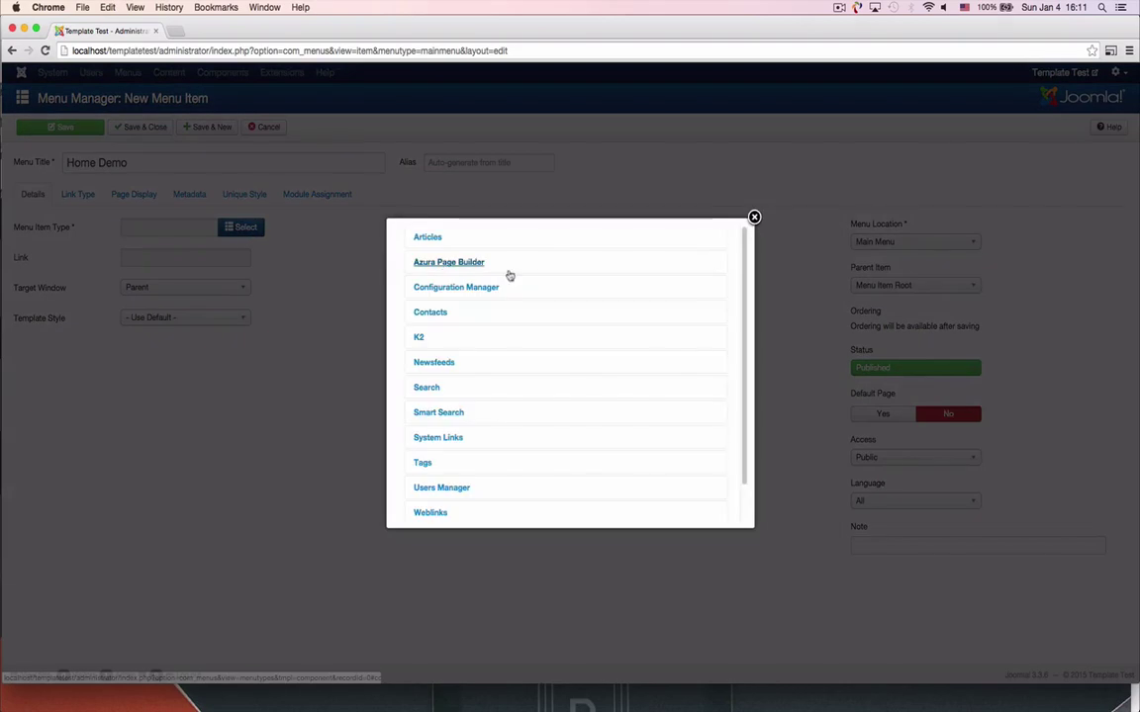
left_click(452, 264)
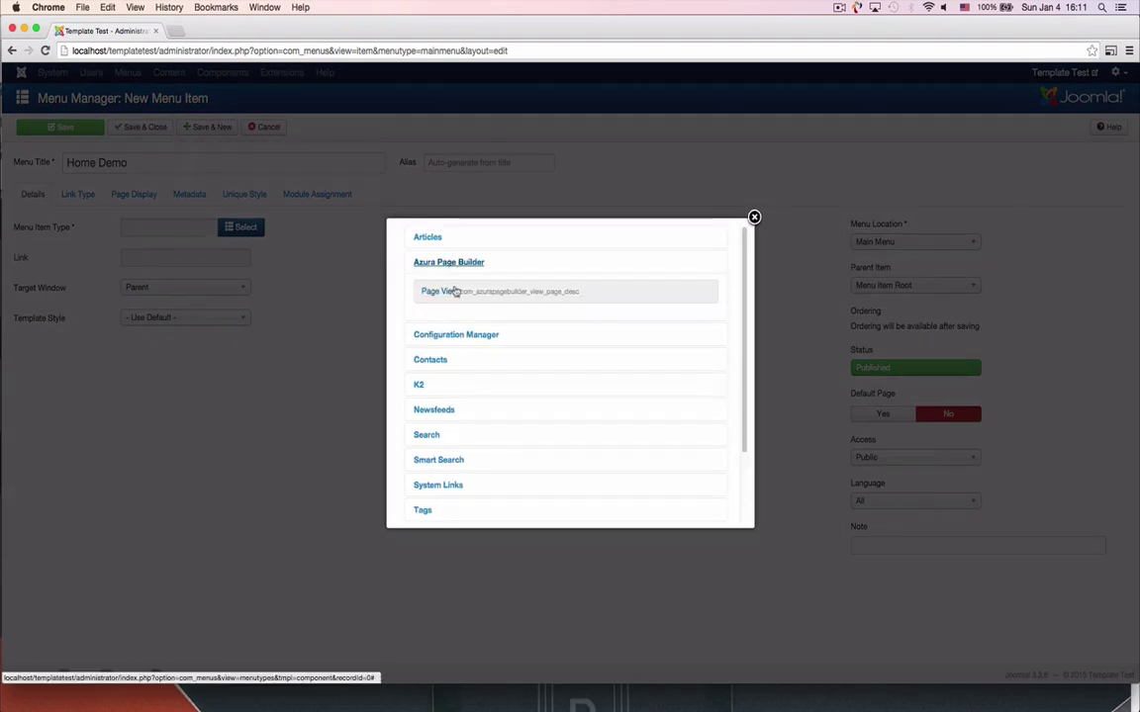
left_click(454, 293)
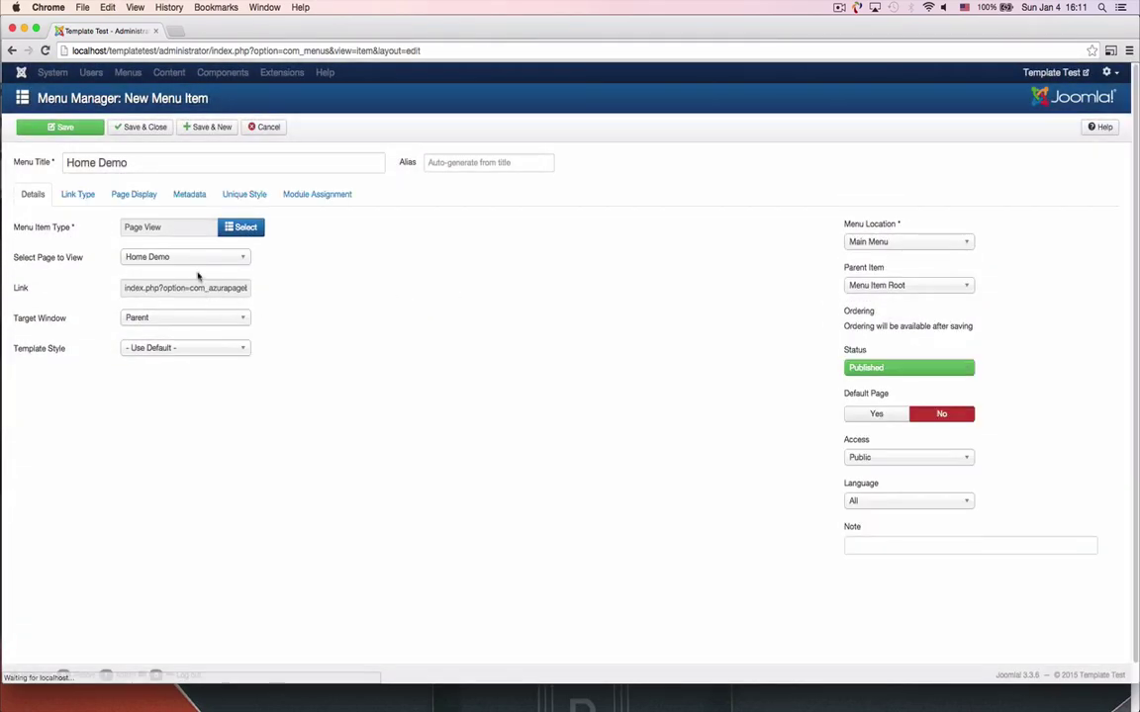
left_click(180, 258)
left_click(175, 273)
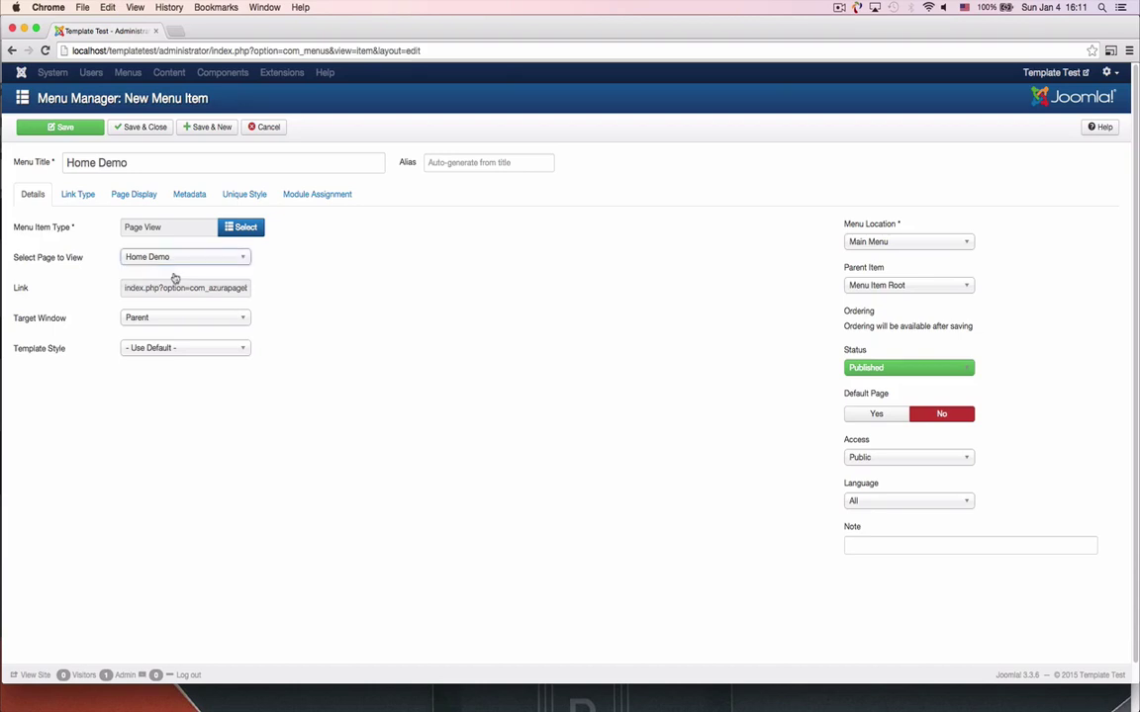
left_click(419, 276)
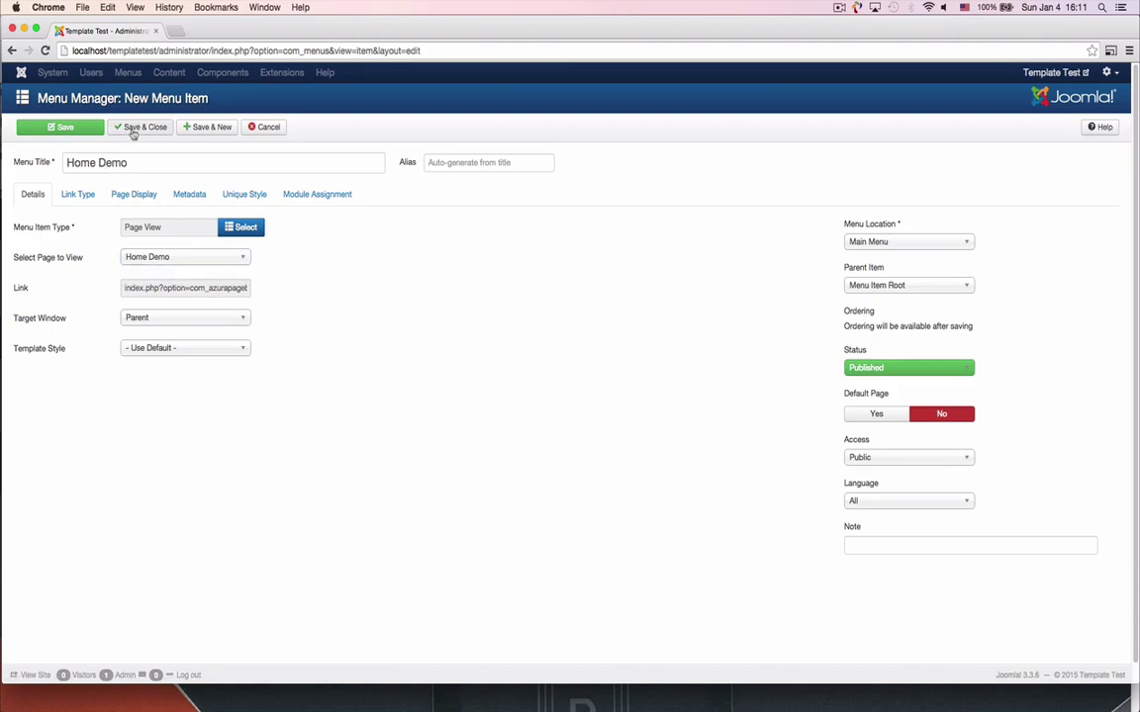
left_click(58, 126)
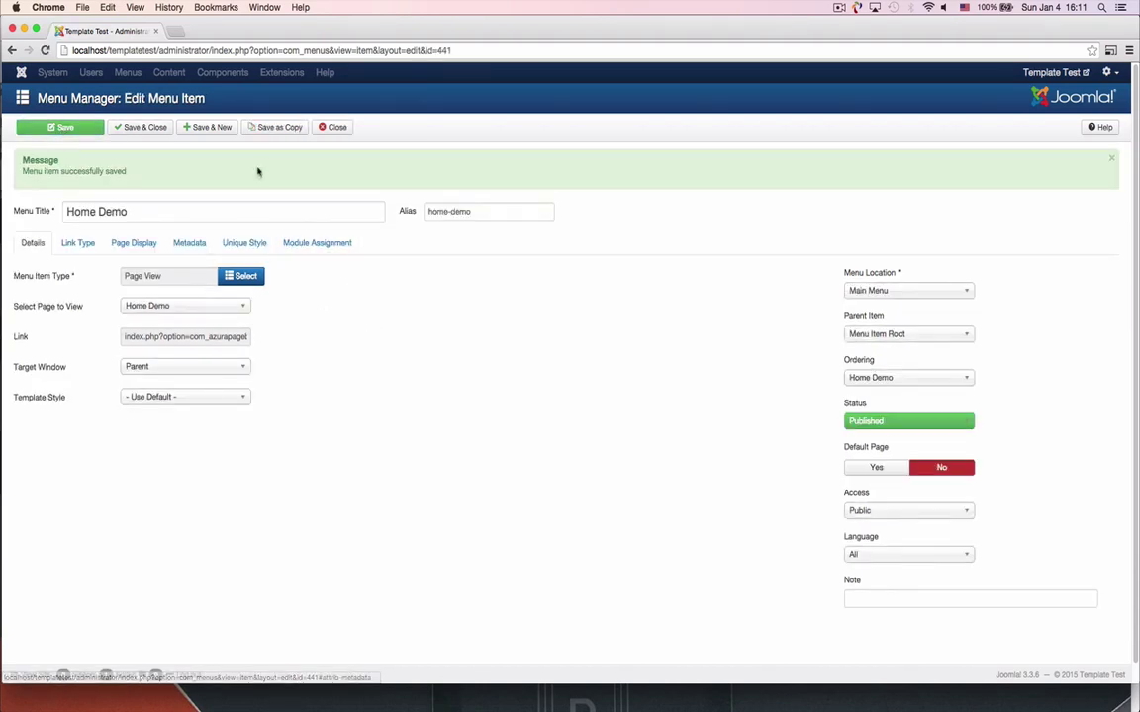
left_click(337, 128)
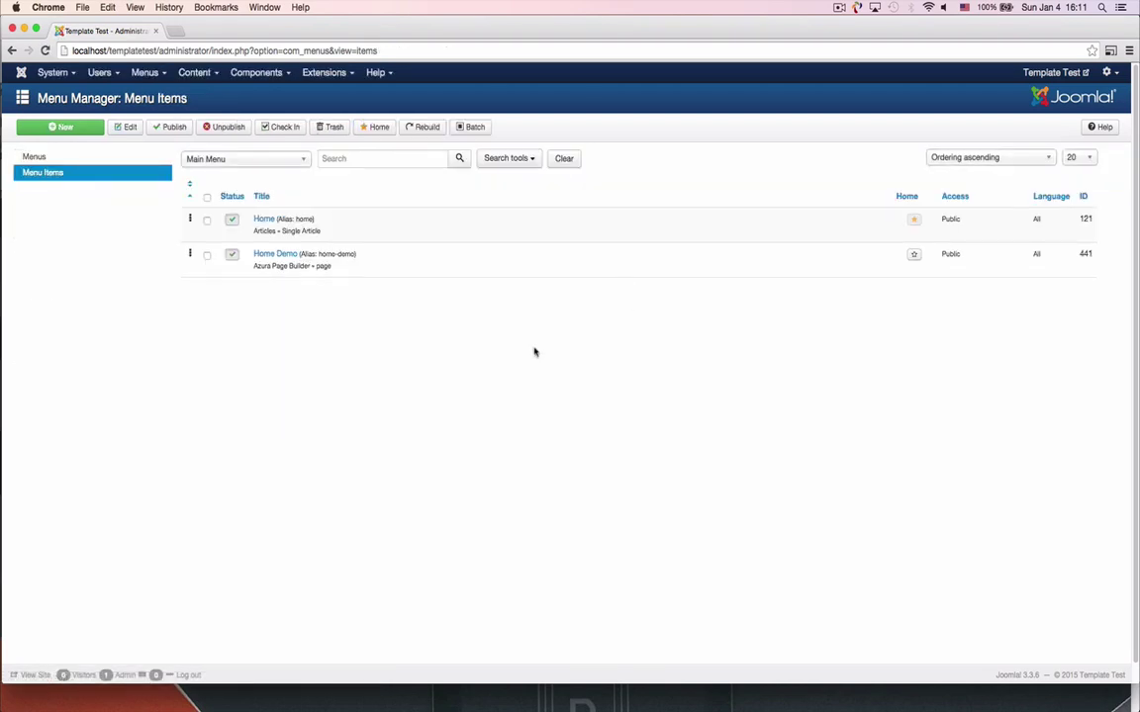
Step: Make the Home Demo menu item the site's default page and view the live site
left_click(915, 255)
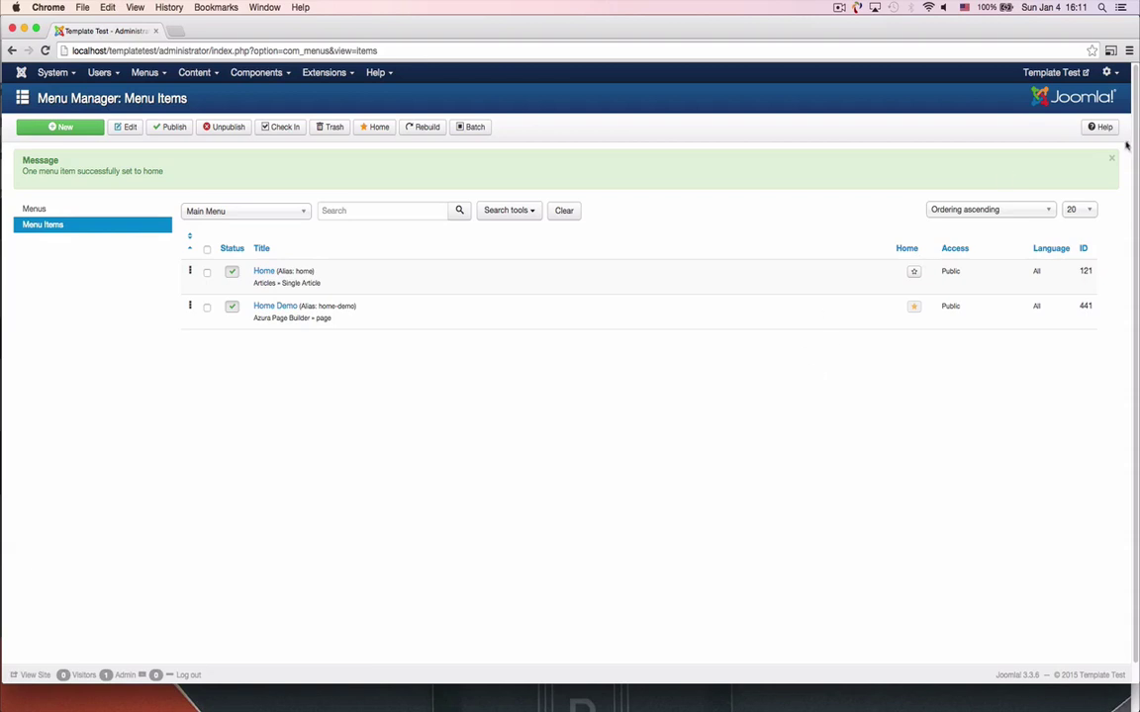
left_click(1043, 72)
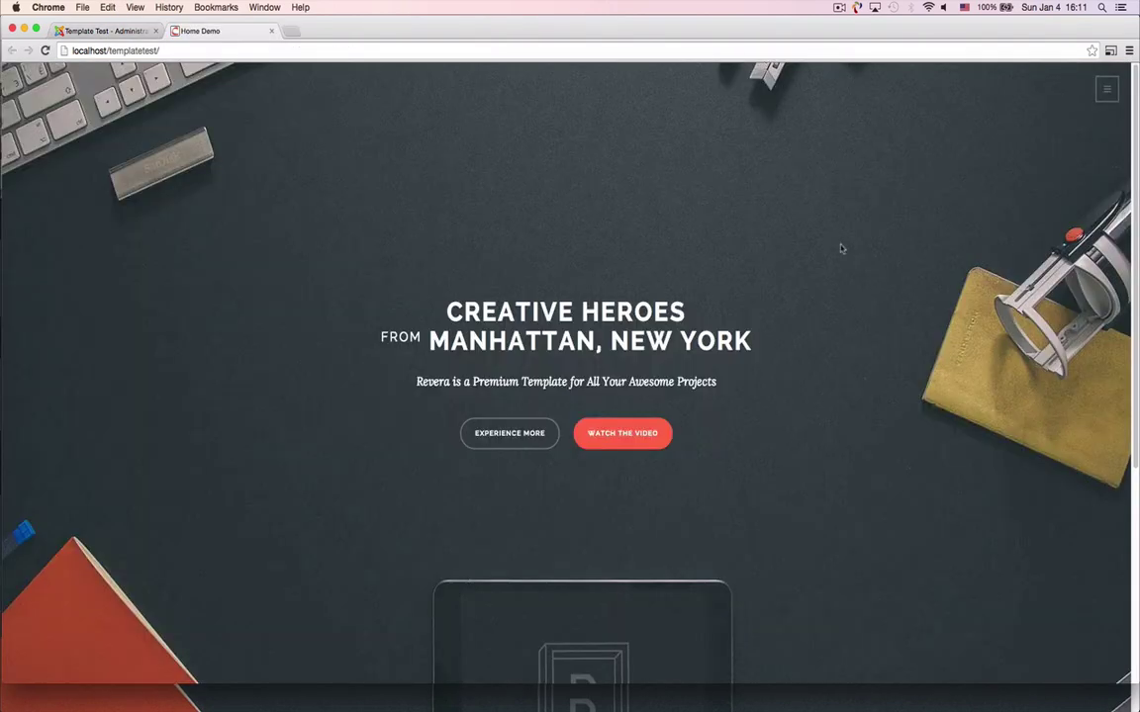
scroll(819, 384, "down", 5)
scroll(824, 400, "up", 5)
Step: Make the Home single-article item the default page and reload the live site to examine its article and side menu
left_click(83, 31)
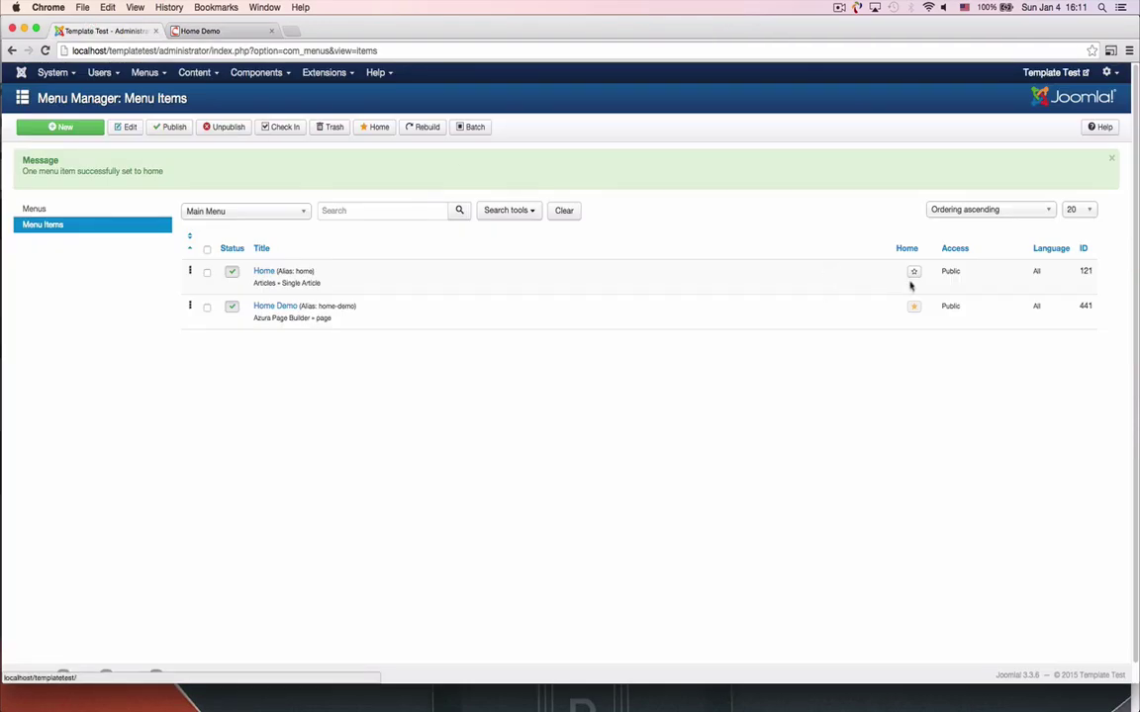
left_click(913, 271)
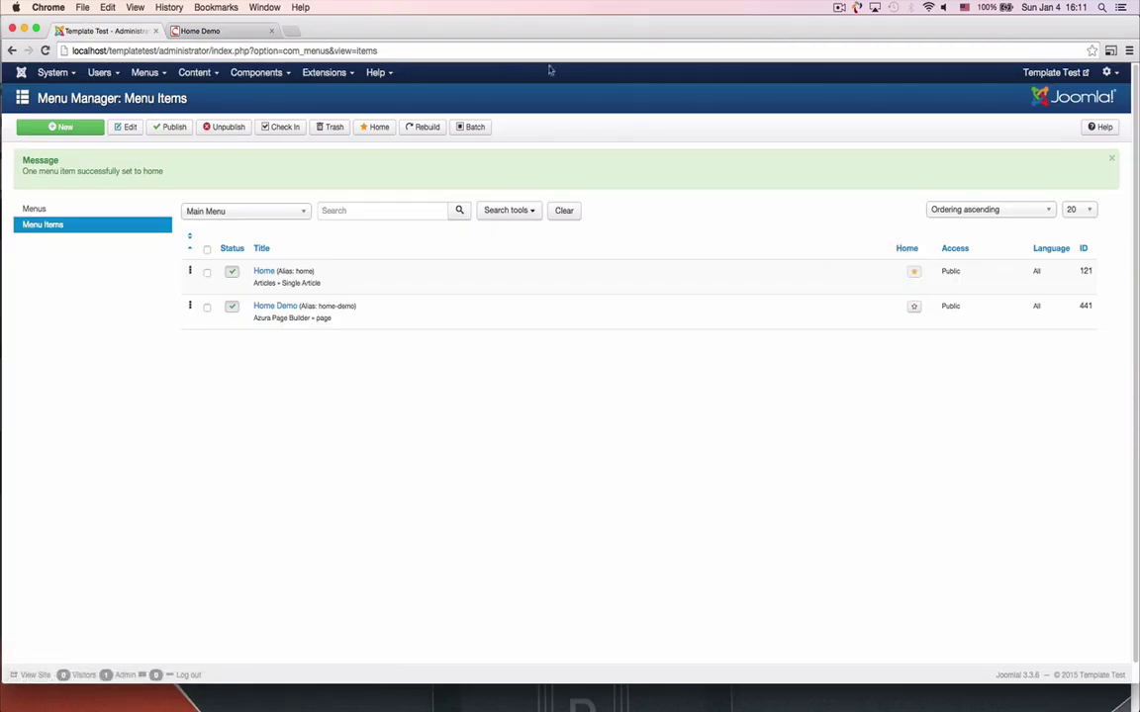
left_click(201, 31)
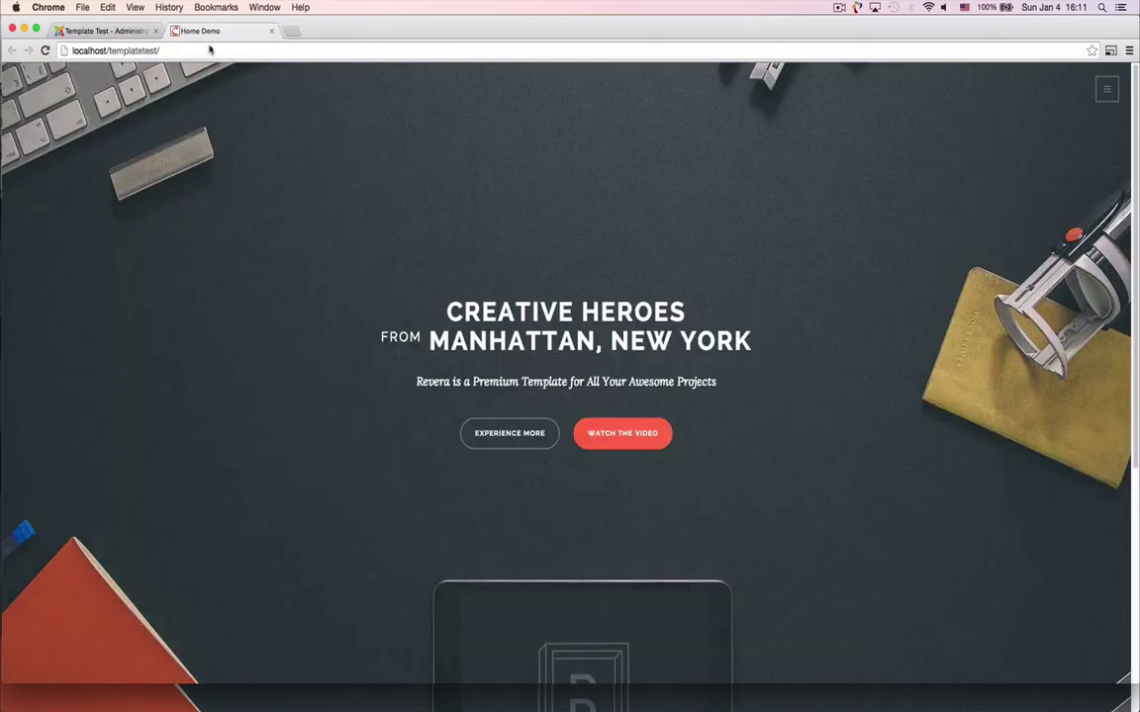
left_click(46, 50)
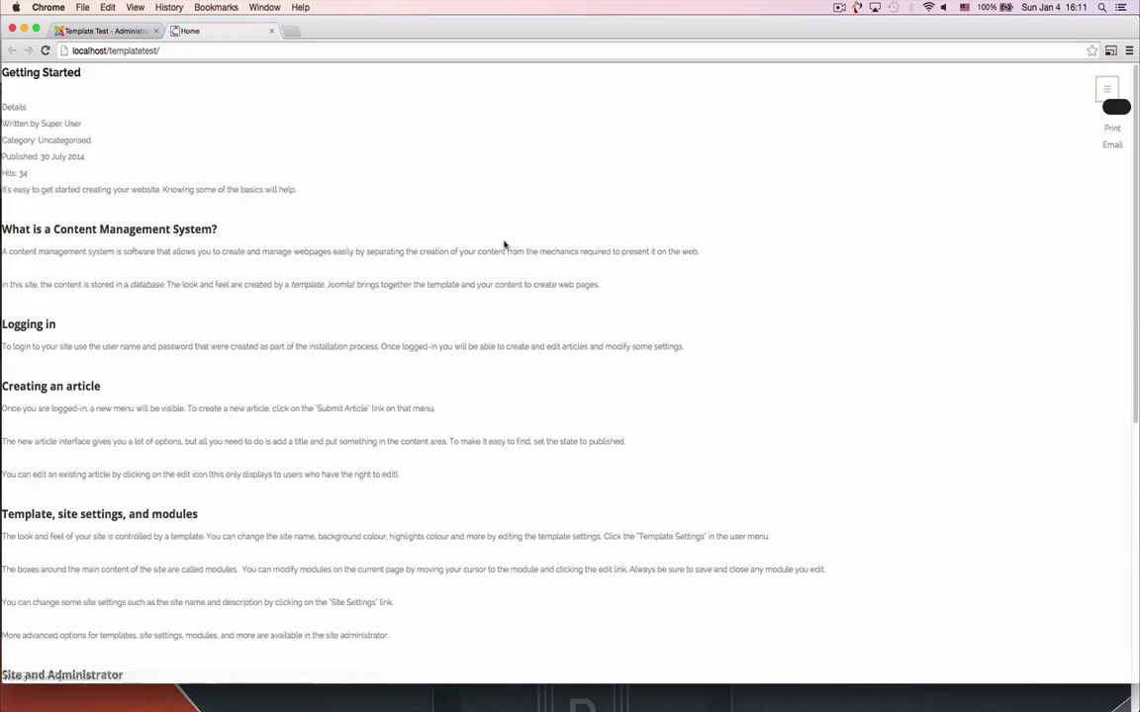
scroll(510, 297, "down", 5)
scroll(516, 339, "up", 5)
scroll(517, 339, "down", 5)
scroll(517, 339, "up", 5)
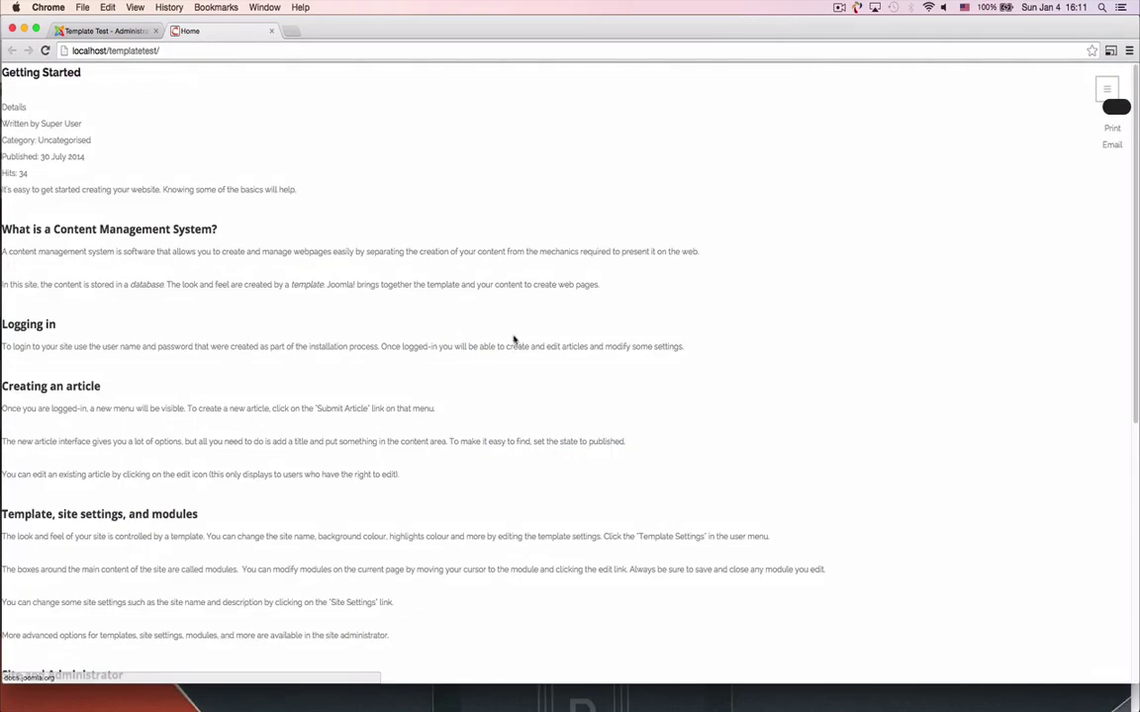
left_click(1107, 89)
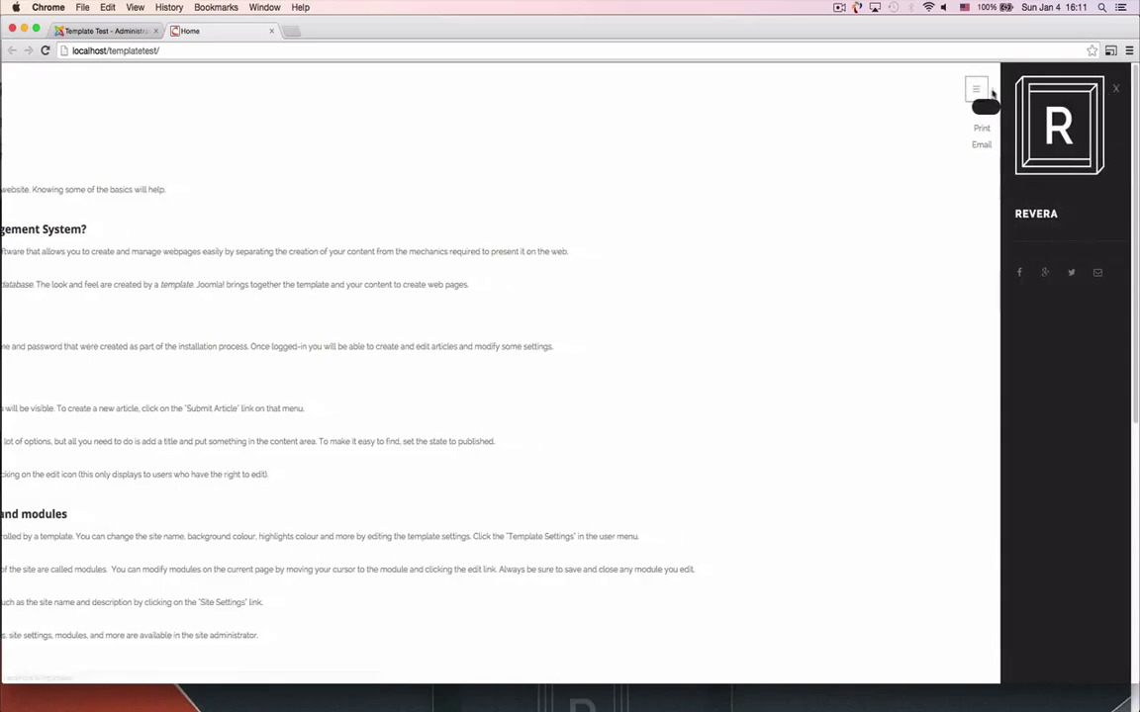
left_click(978, 91)
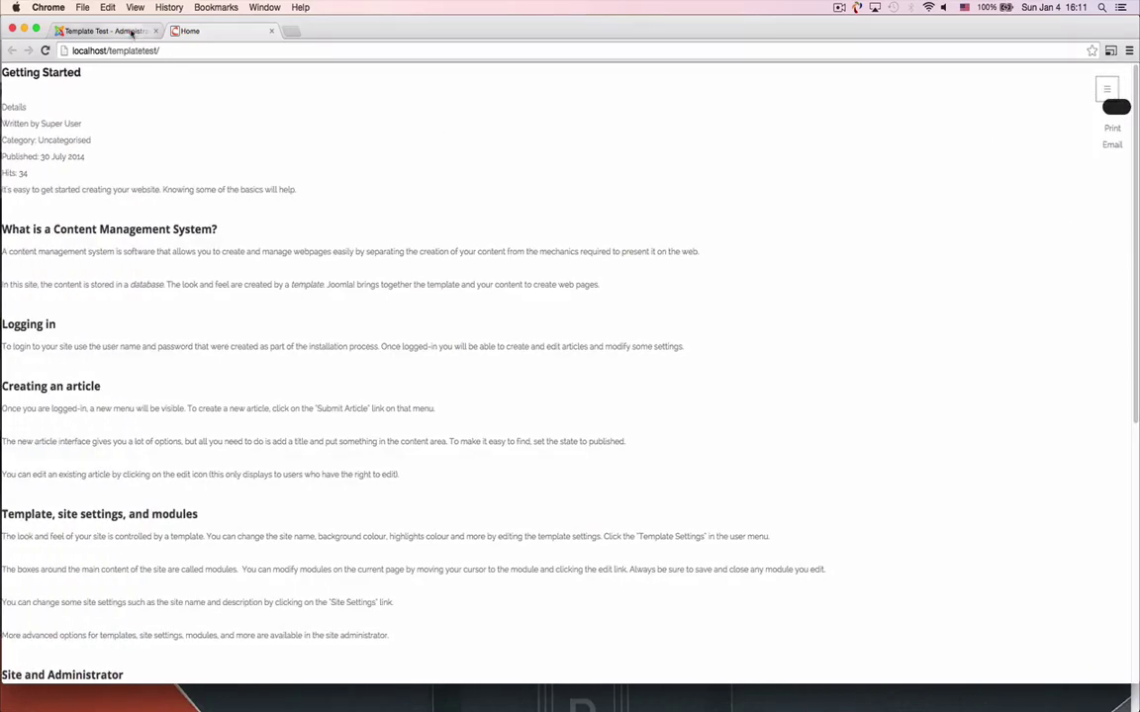
Step: Switch the default page back to Home Demo and reload the live site to check the page and its side menu
left_click(103, 30)
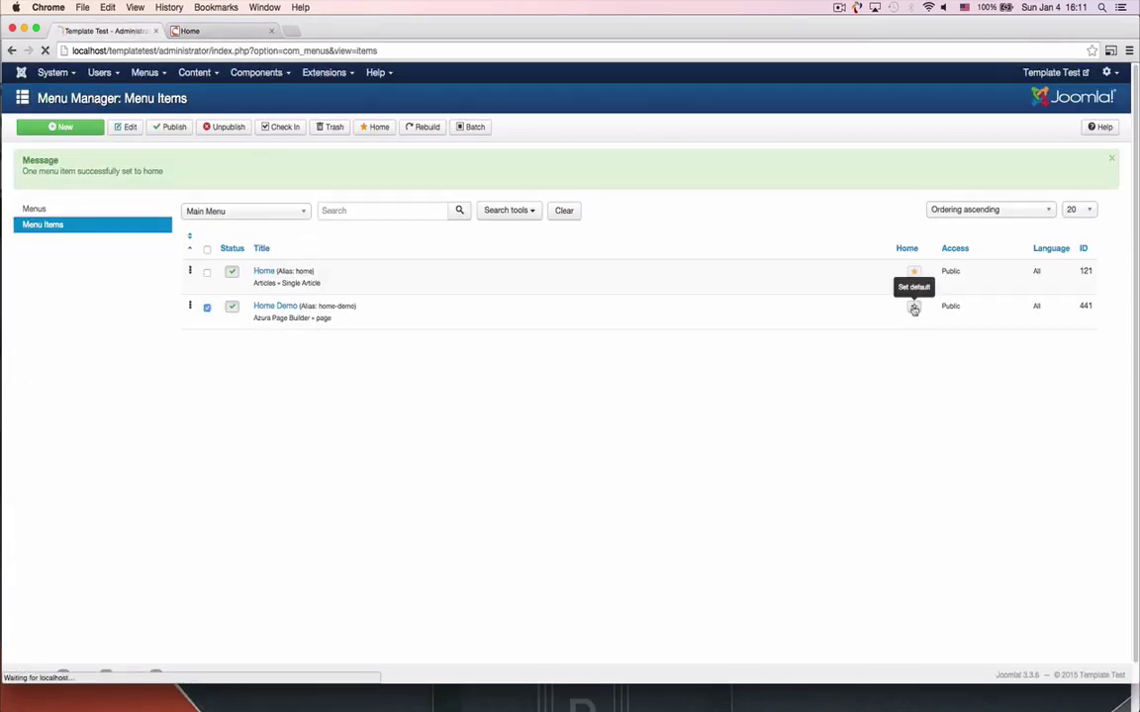
left_click(203, 31)
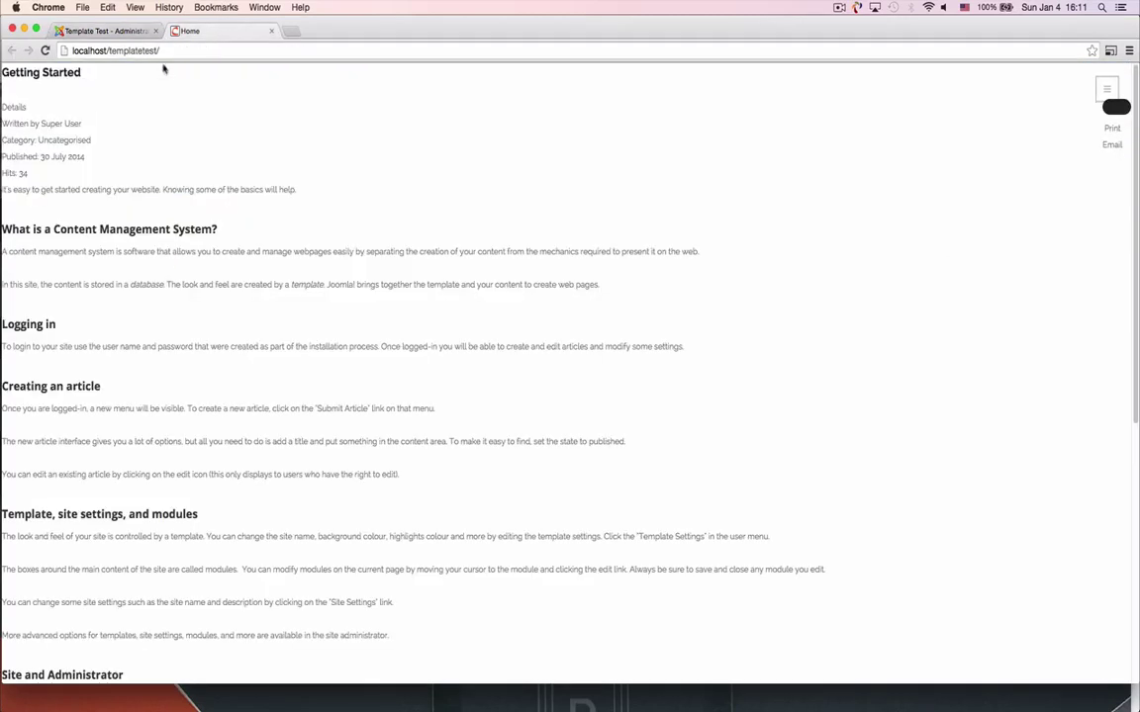
left_click(45, 49)
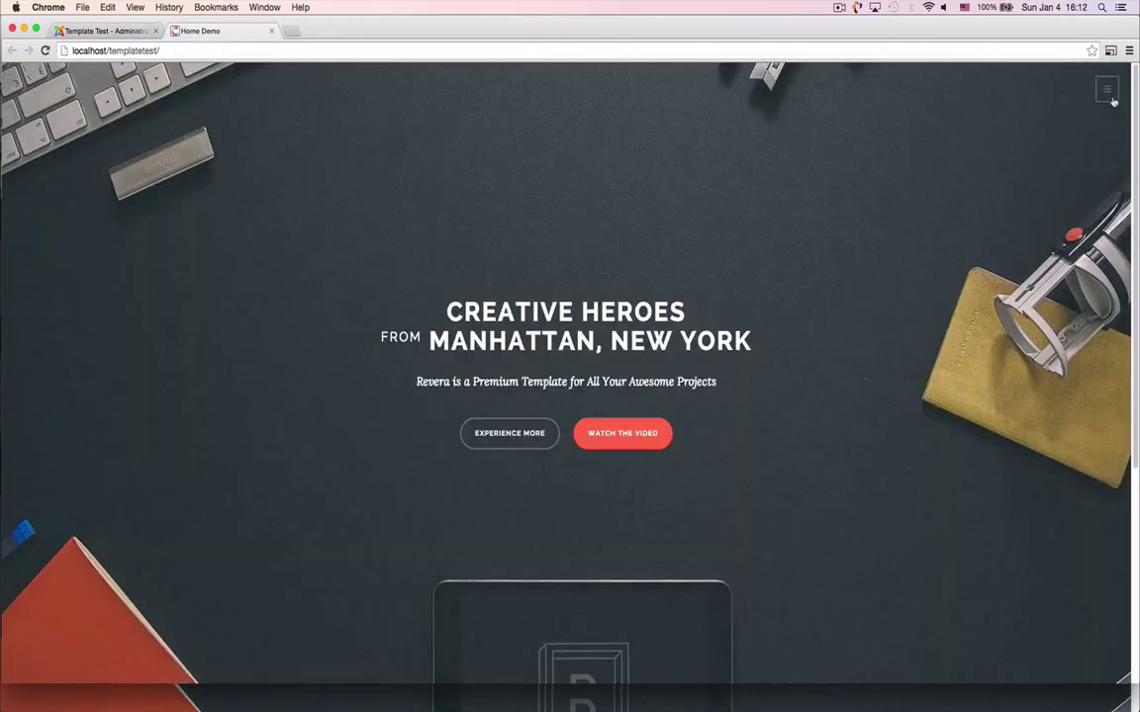
left_click(1112, 98)
left_click(971, 95)
scroll(797, 196, "down", 5)
scroll(797, 196, "up", 5)
Step: Open the Home Demo page in Azura Page Builder and add an Introduction element below the Home BigText Section
left_click(104, 30)
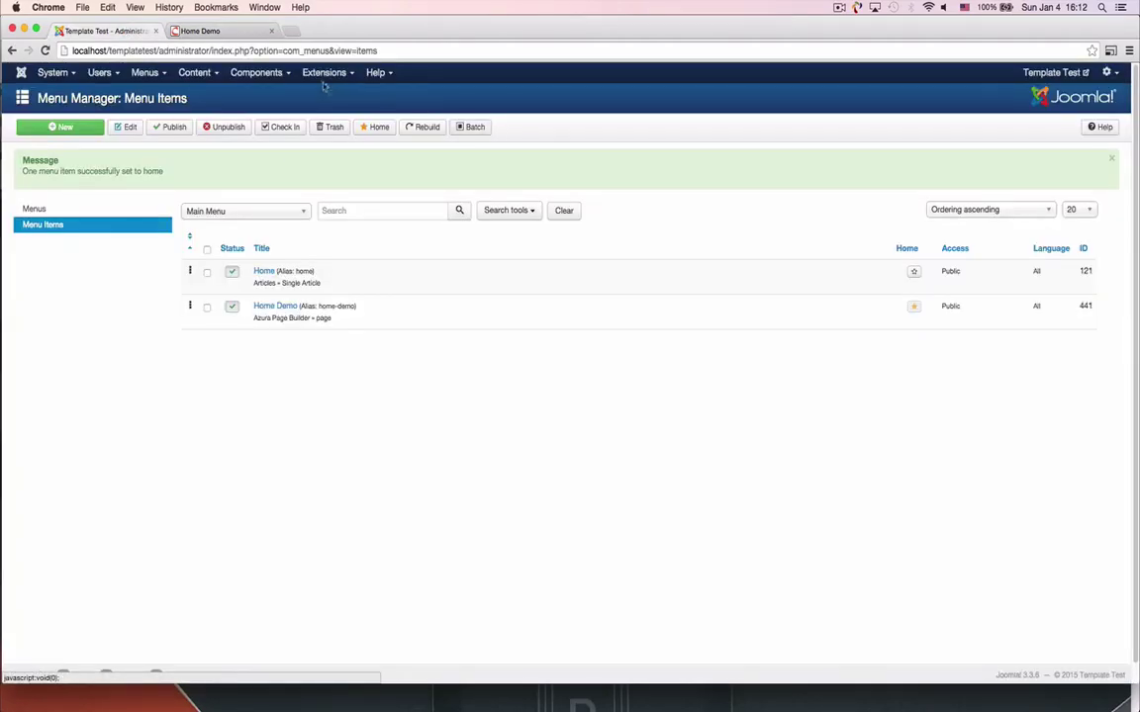
left_click(256, 73)
left_click(259, 94)
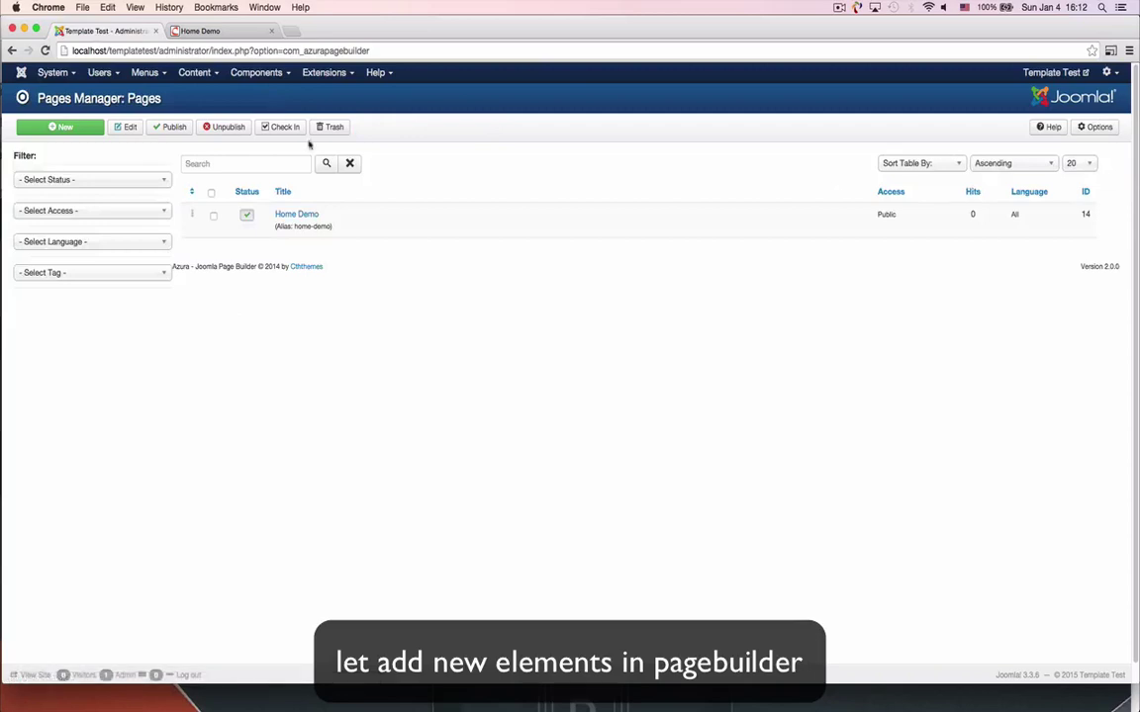
left_click(297, 215)
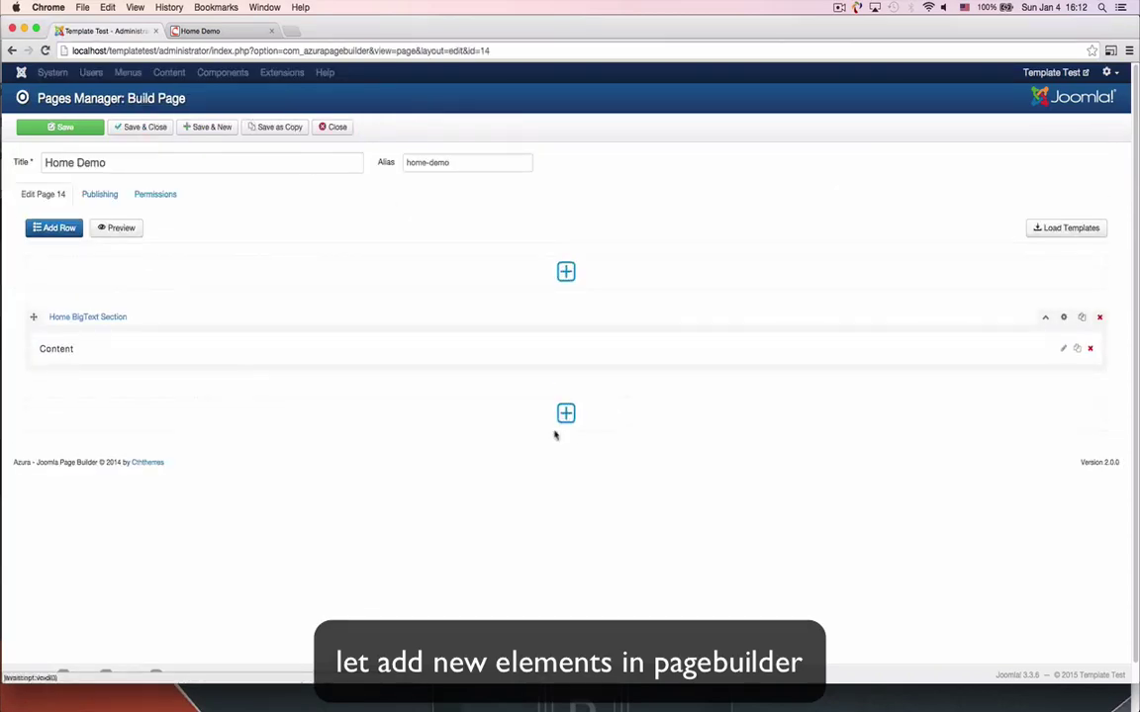
left_click(565, 413)
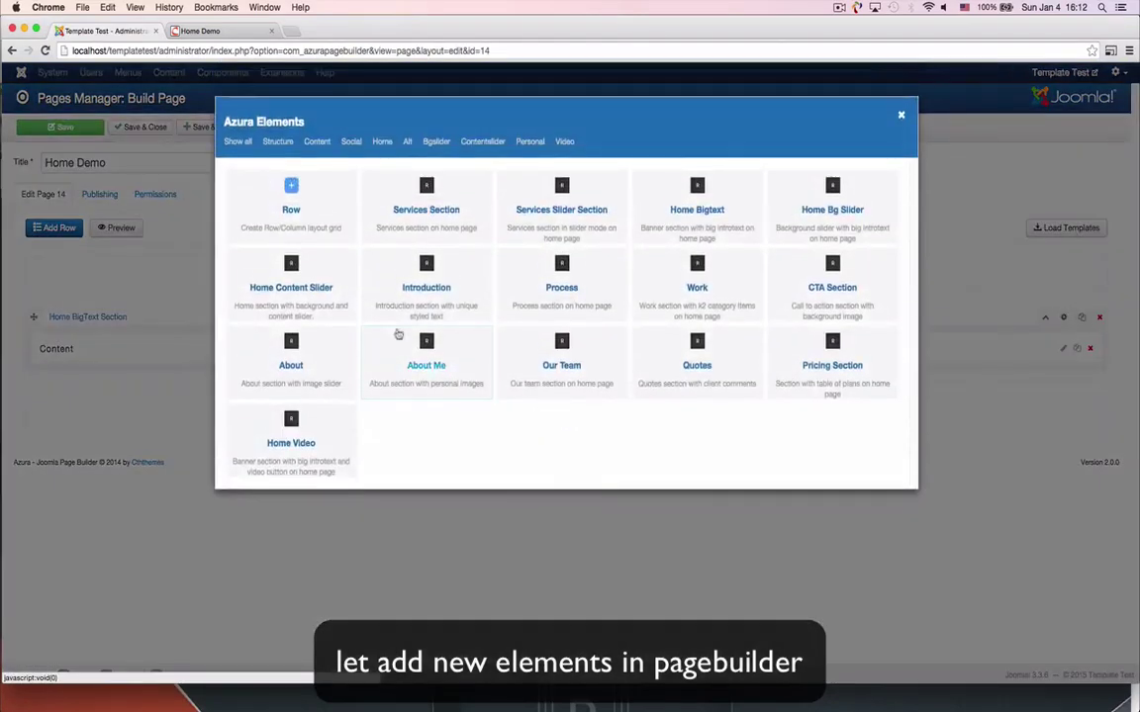
left_click(427, 289)
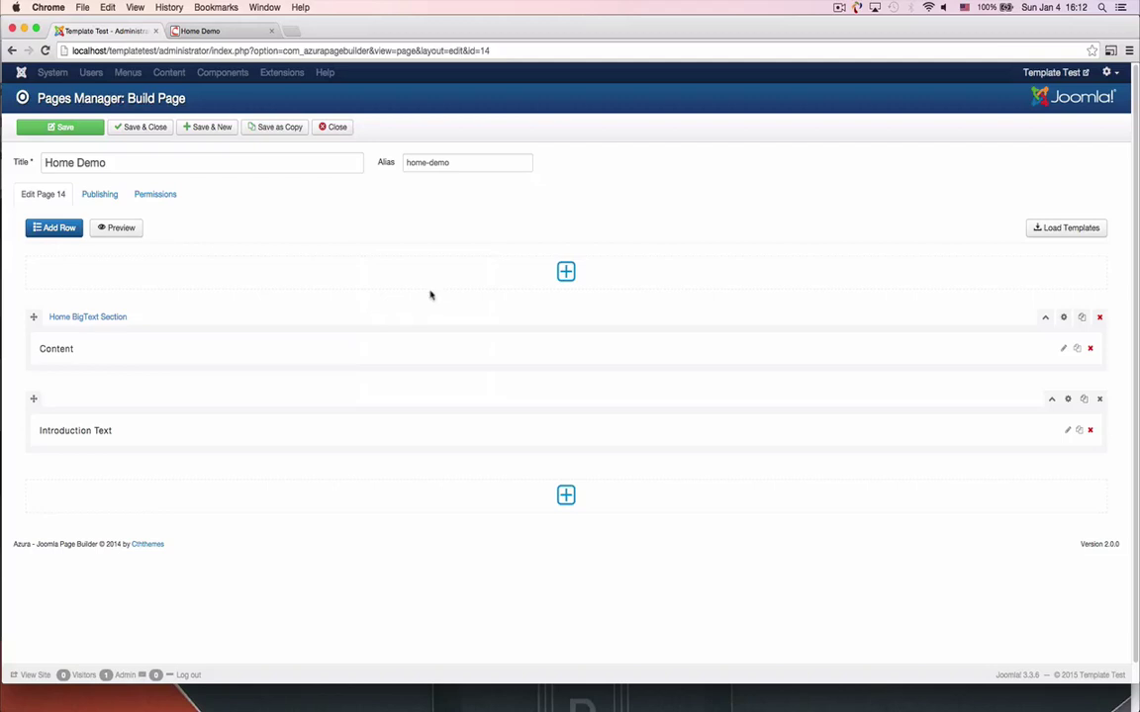
Step: Name the new introduction element Introduction Section and save its settings
left_click(1067, 399)
left_click(469, 226)
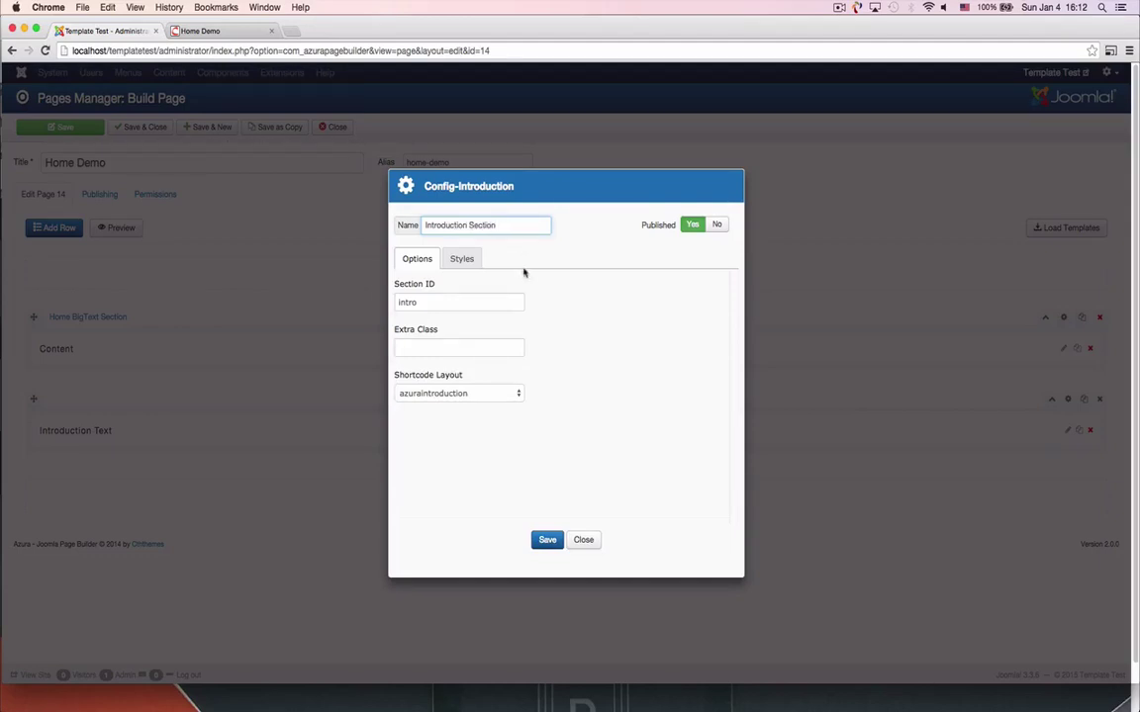
left_click(546, 539)
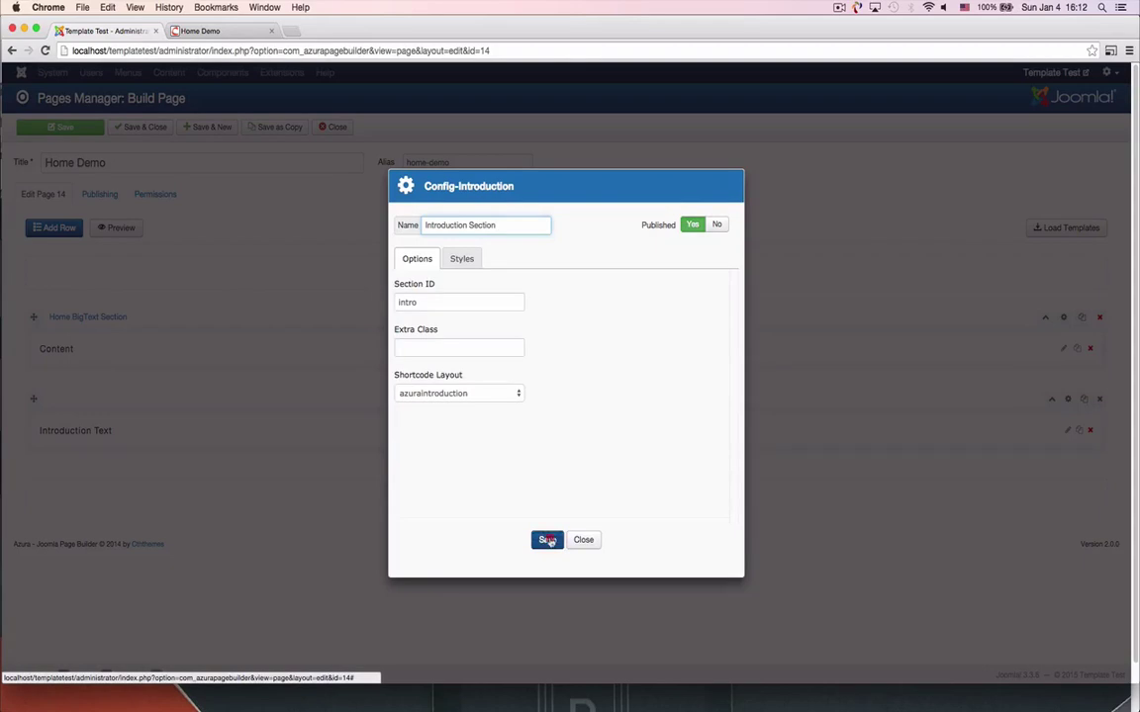
Step: Name the Introduction Text element Content, fill it with markup for the Hello heading and linked Revera studio introduction, and save the Home Demo page
left_click(1067, 429)
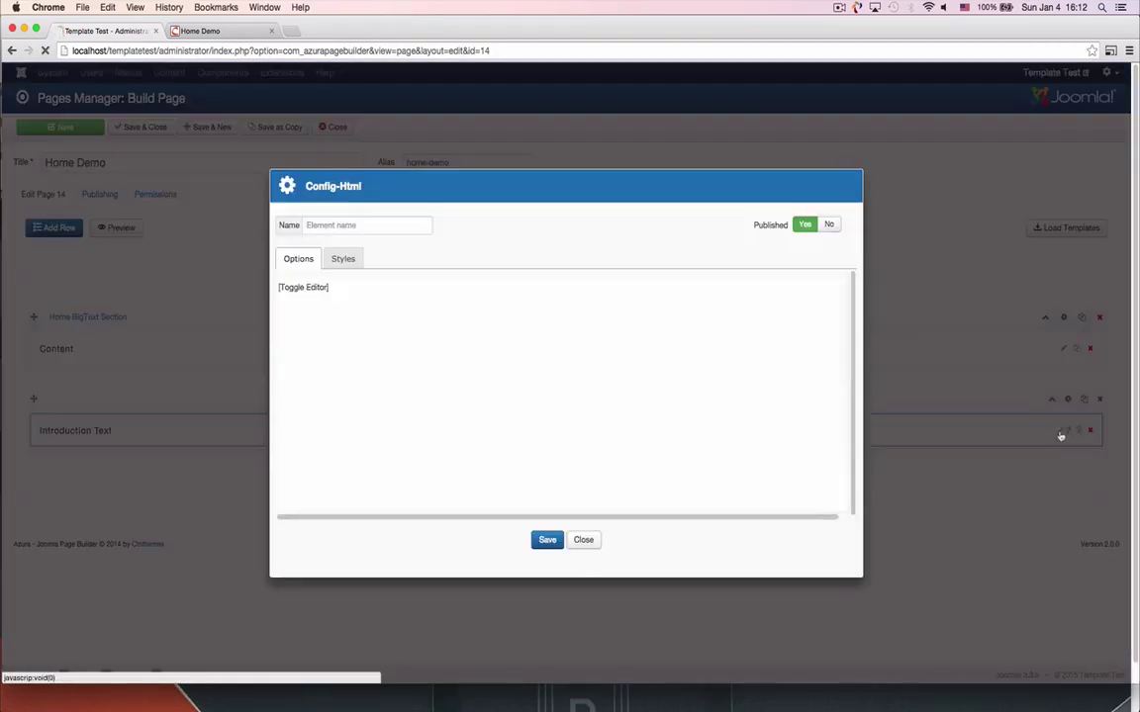
left_click(363, 228)
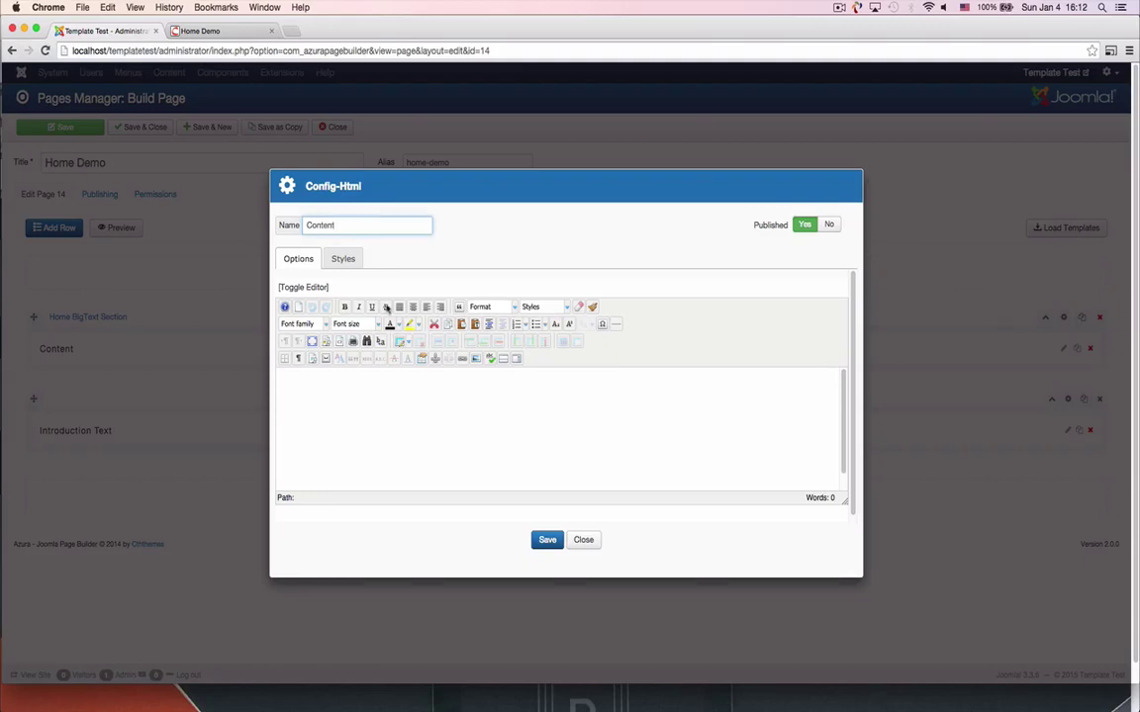
left_click(315, 289)
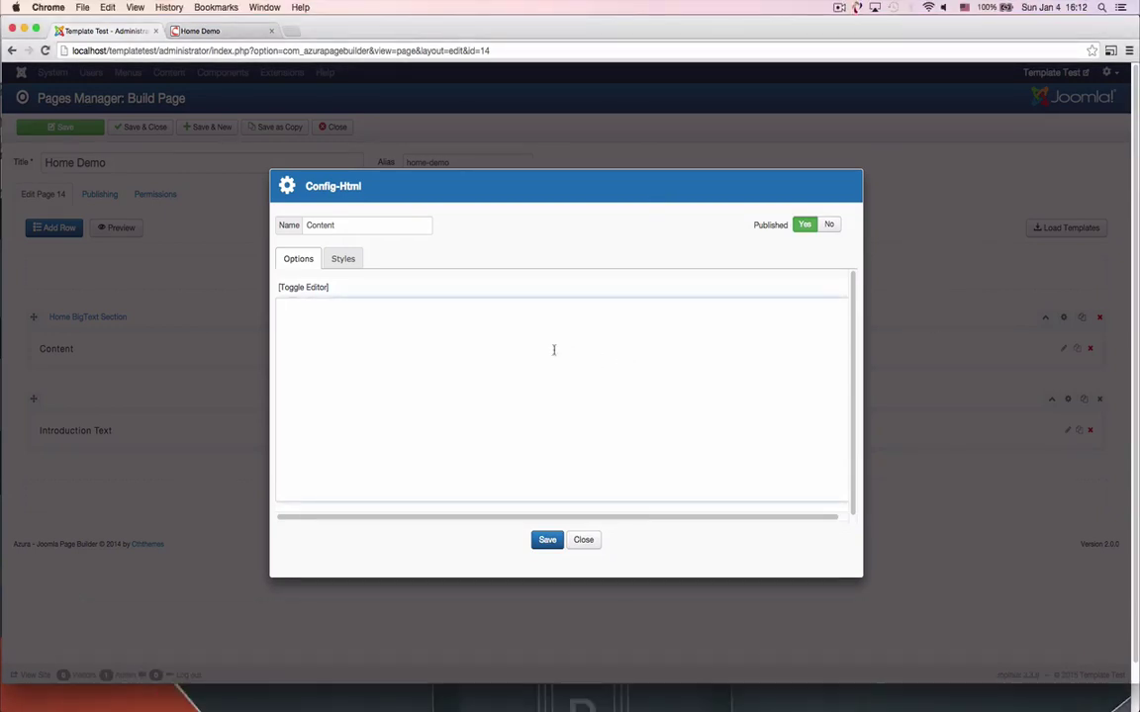
type("<h3 class=\"uber mb25\">Hello</h3> <h3 class=\"h1 serif text-light responsive-txt\">Revera is a <a href=\"#about\" class=\"scrollto big-underline\">small studio</a> based in Manhattan. <a href=\"#services\" class=\"scrollto big-underline\">We help you</a> to get your stoury out there and be remembered. View our <a href=\"#work\" class=\"scrollto big-underline\">recent work</a> and feel free to <a href=\"#contact\" class=\"scrollto big-underline\">get in touch</a>.</h3> <div class=\"zigzag\"></div>")
left_click(312, 289)
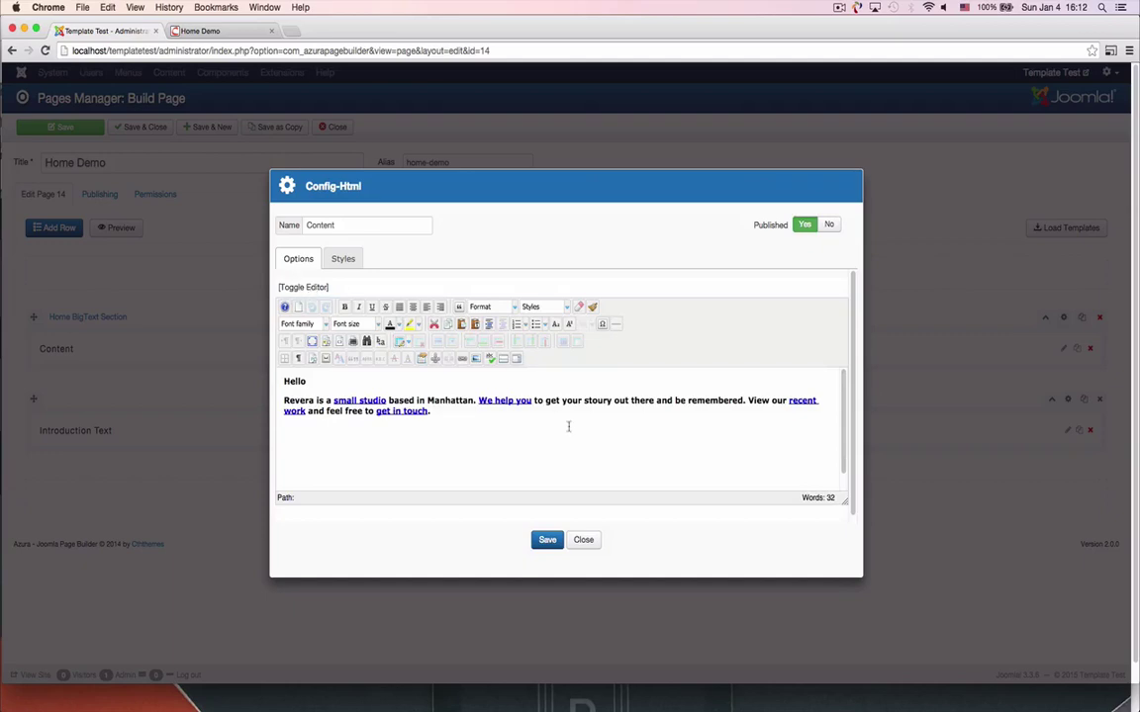
left_click(545, 541)
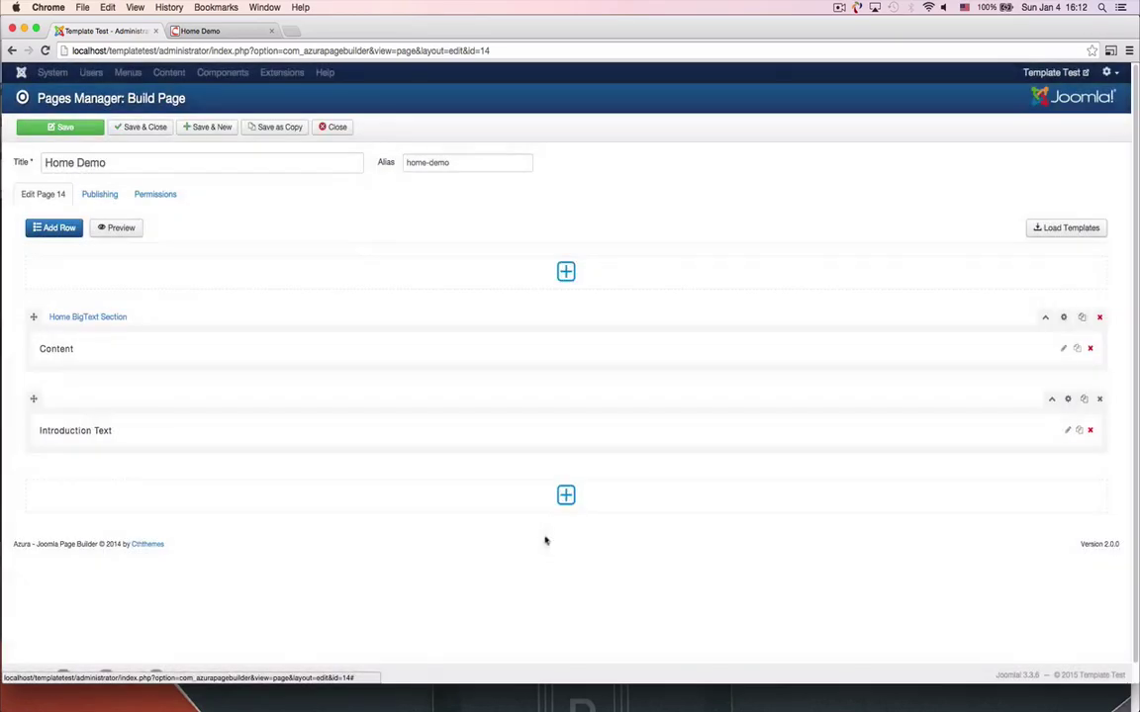
left_click(61, 130)
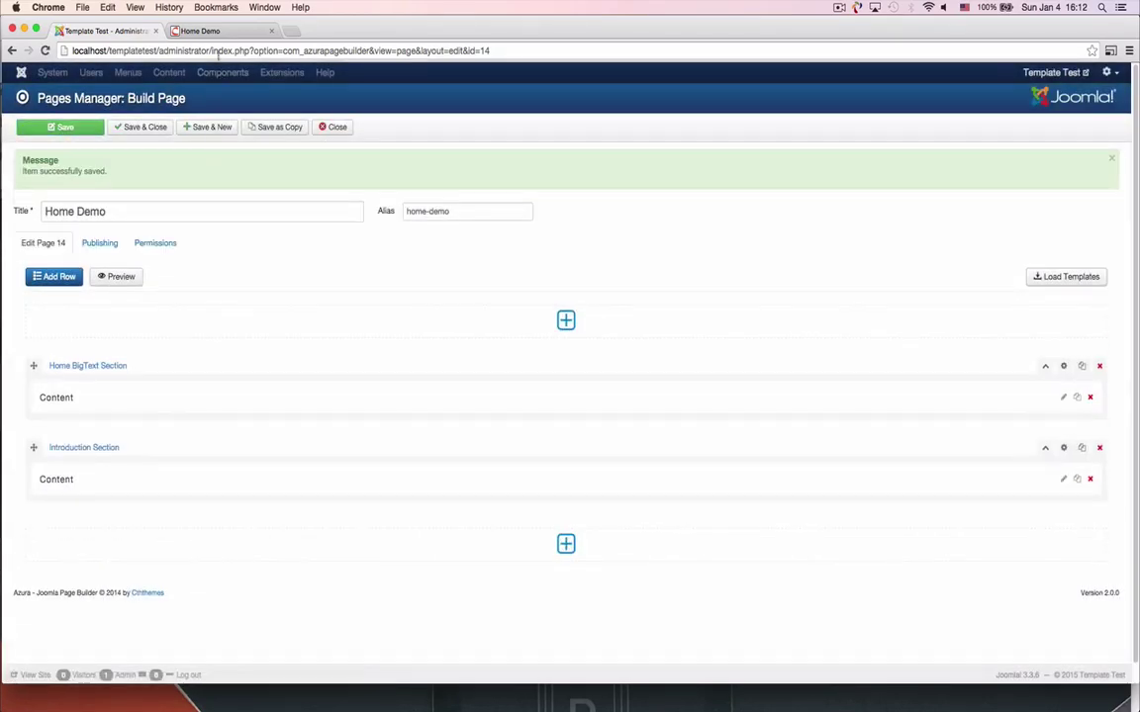
Step: Check the new introduction section on the live Home Demo page and try its "get in touch" link
left_click(203, 32)
scroll(255, 258, "down", 5)
scroll(188, 188, "up", 5)
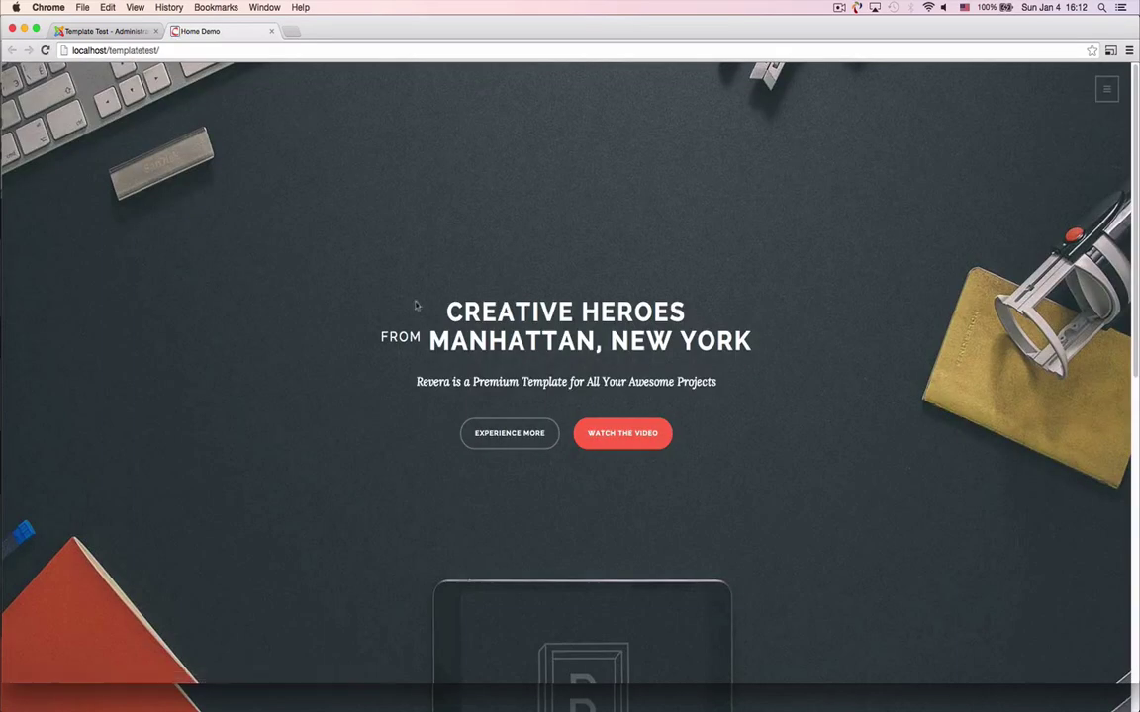
scroll(414, 301, "down", 5)
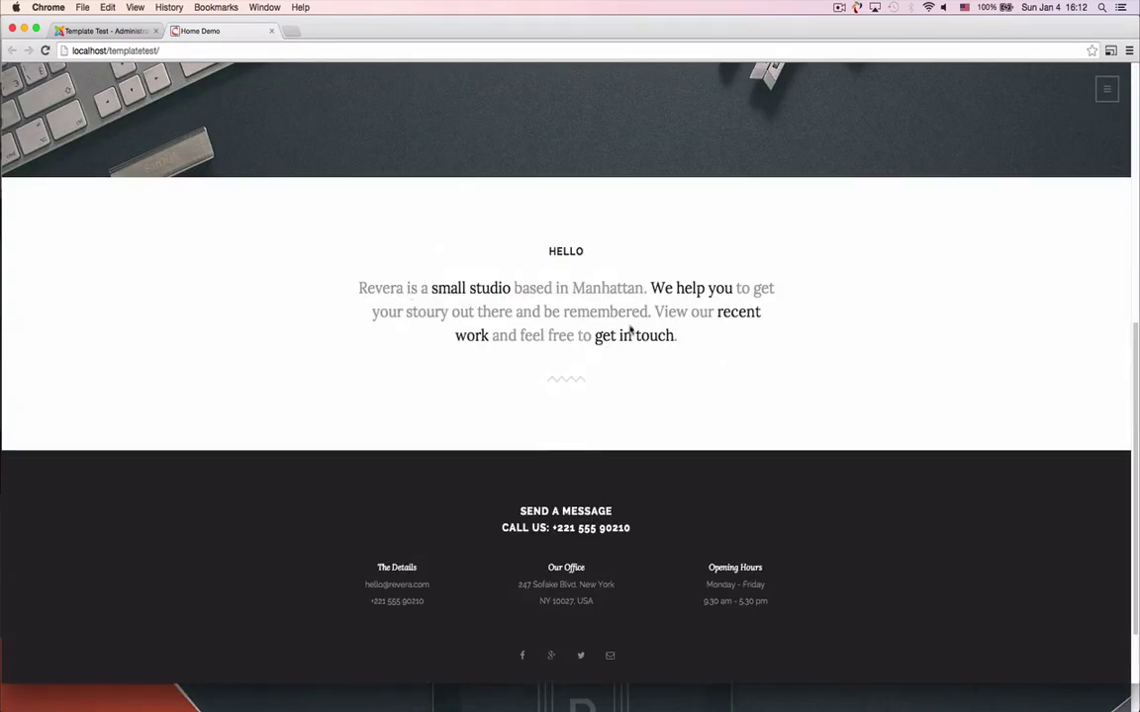
left_click(638, 337)
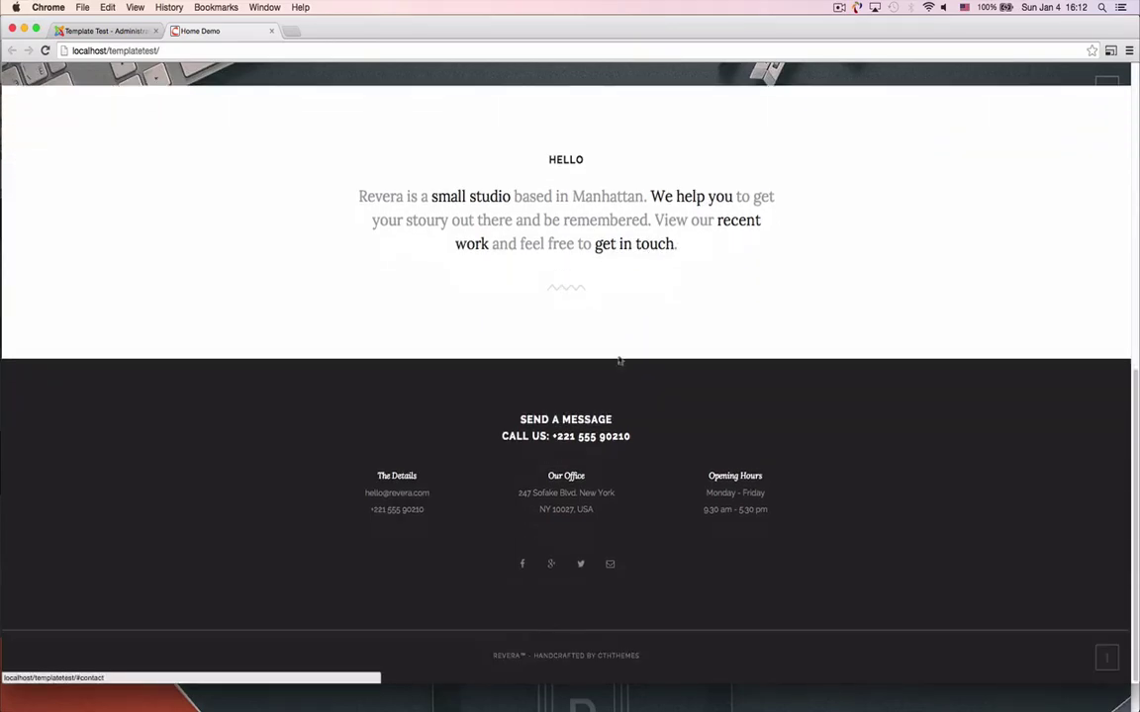
scroll(581, 228, "up", 10)
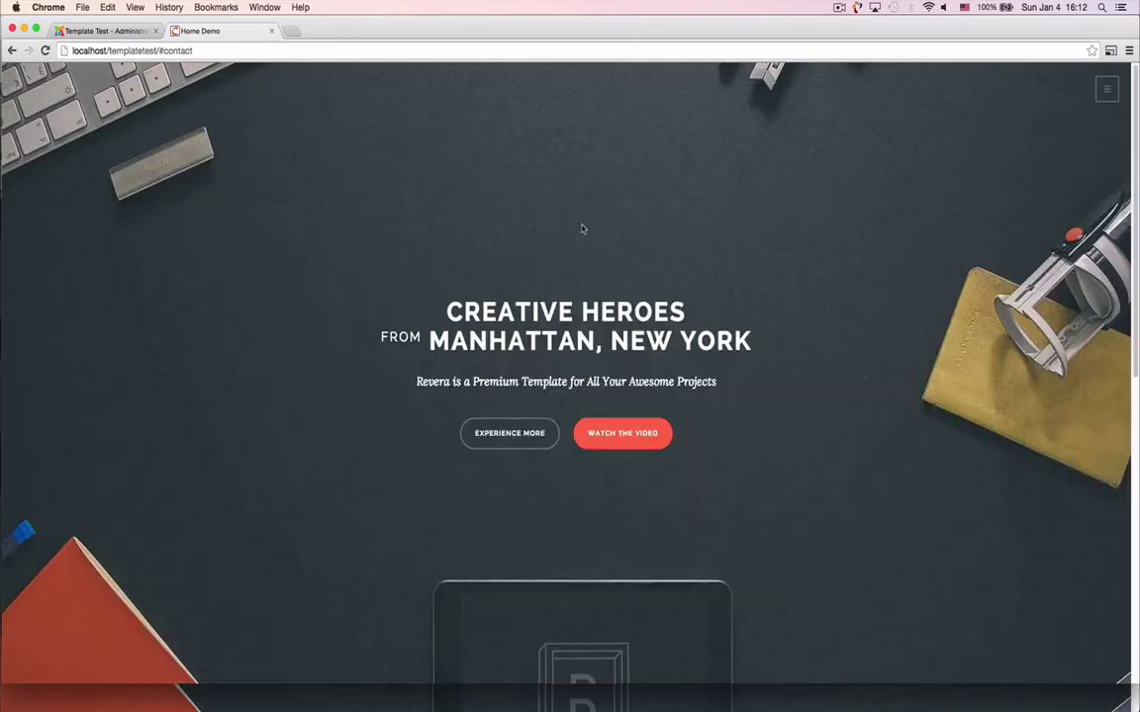
Step: Return to the page builder and add a Services Section element below the Introduction Section
left_click(78, 33)
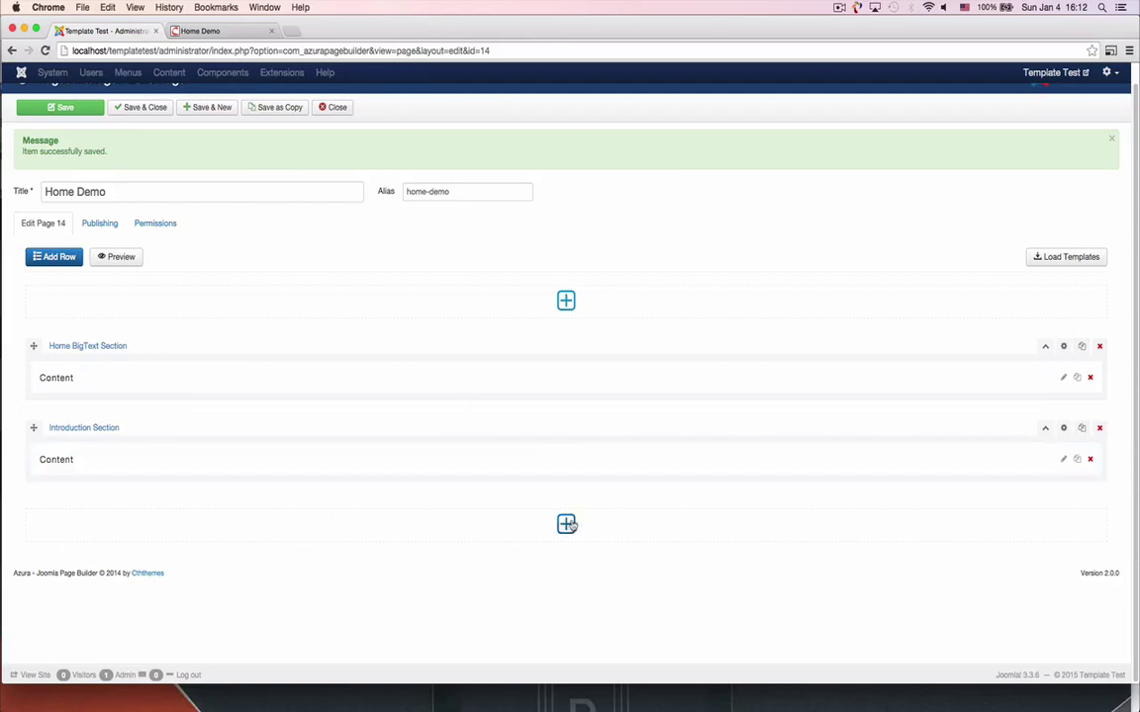
left_click(567, 525)
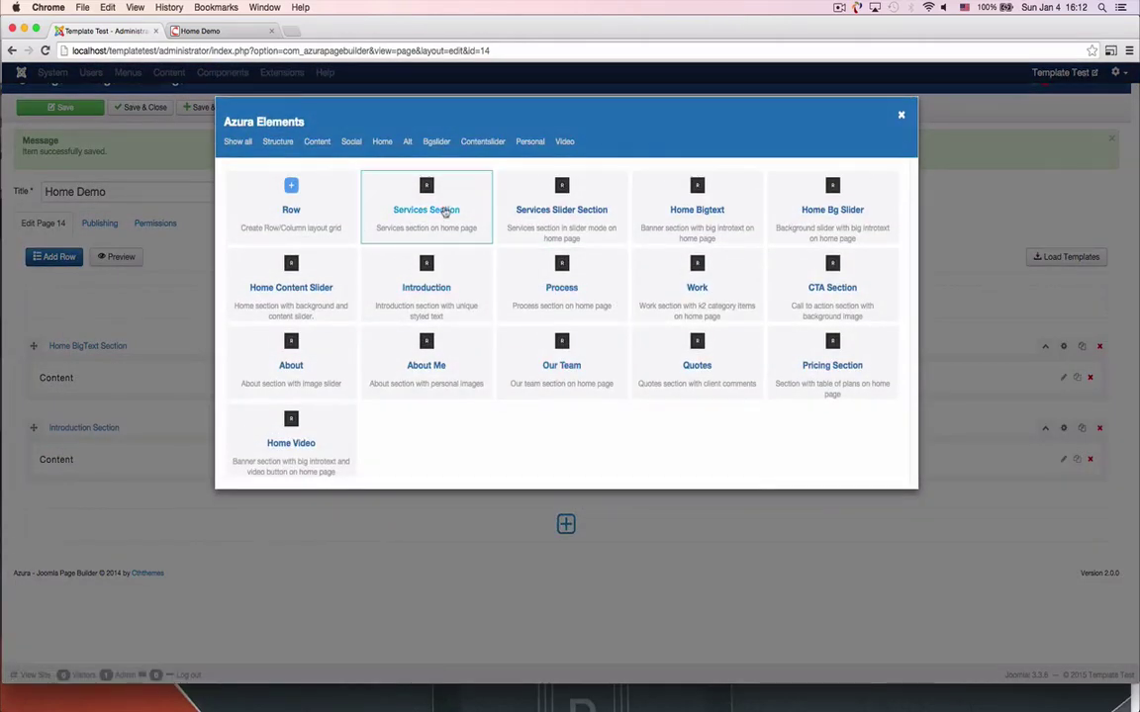
left_click(445, 214)
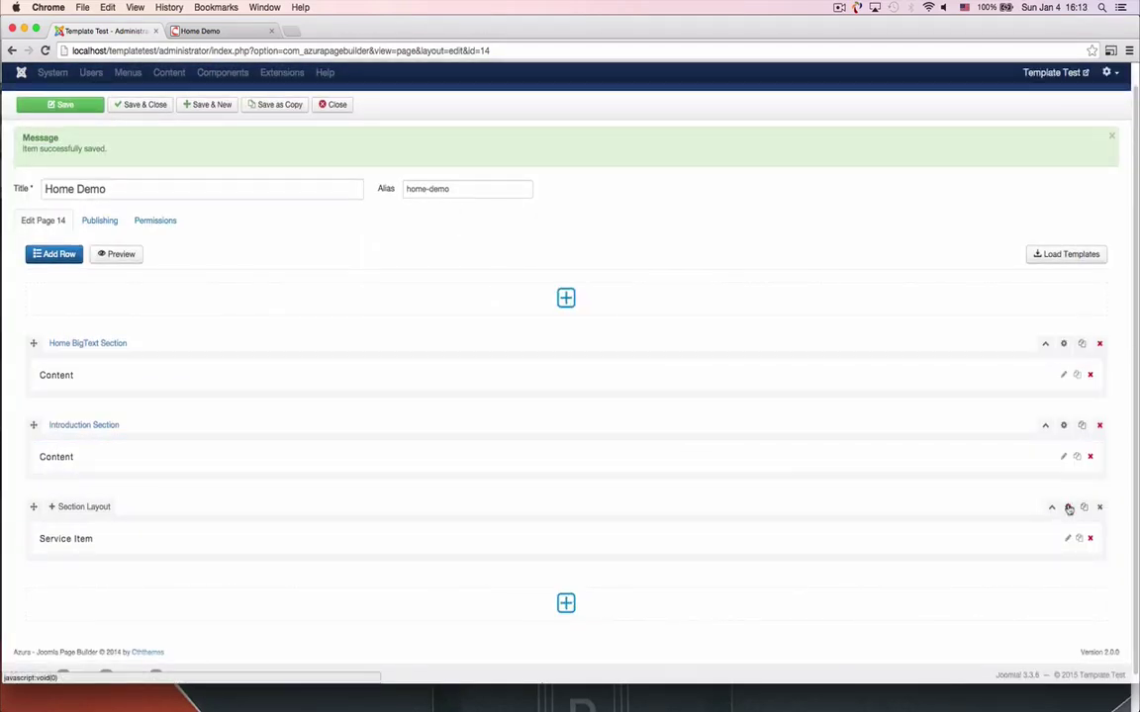
Step: Name the new services element Services Section, save its settings, and give it a three-column section layout
left_click(1068, 507)
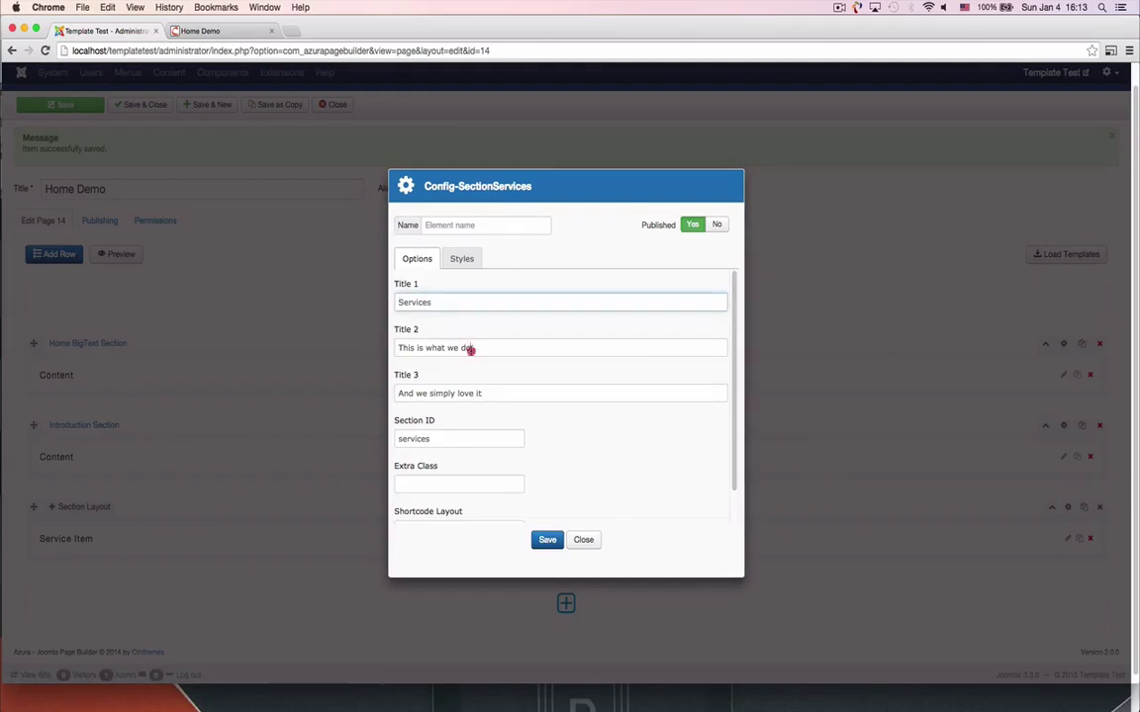
left_click(471, 350)
left_click(476, 393)
left_click(473, 226)
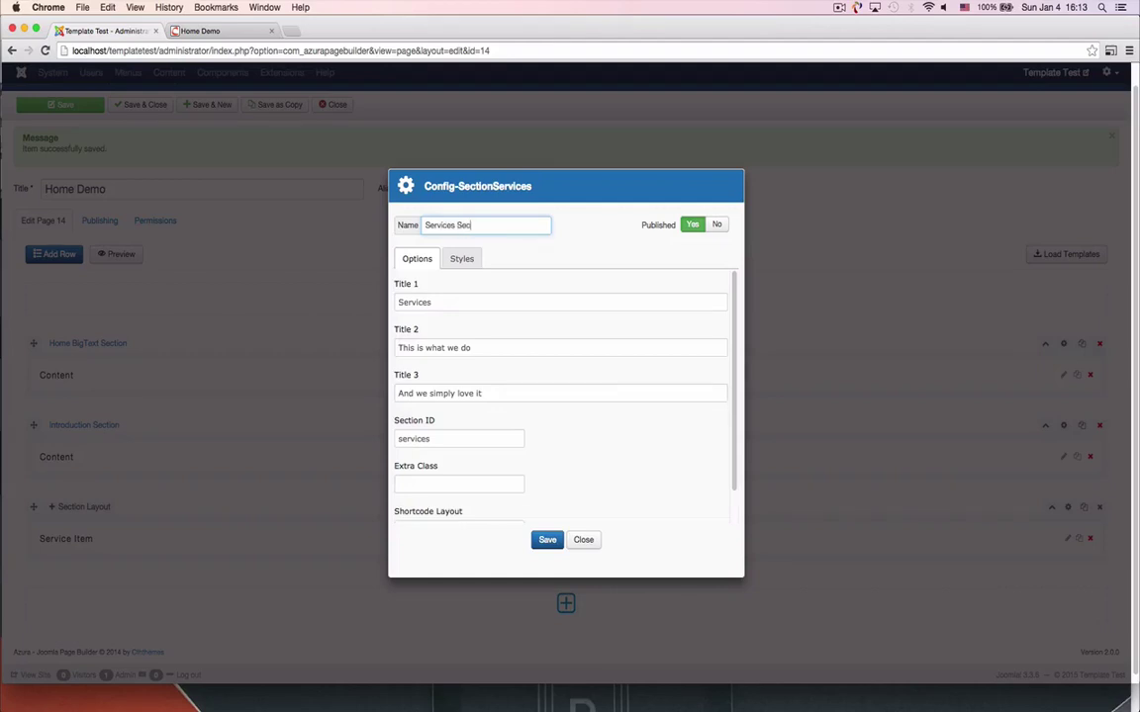
left_click(548, 540)
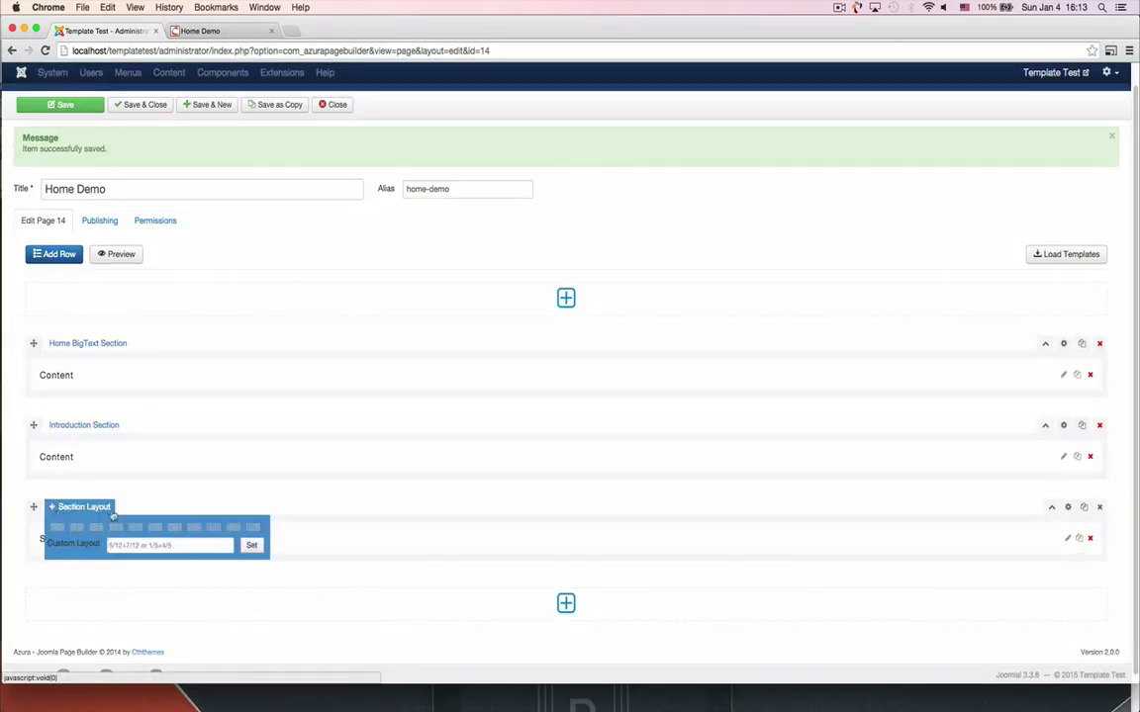
mouse_move(81, 506)
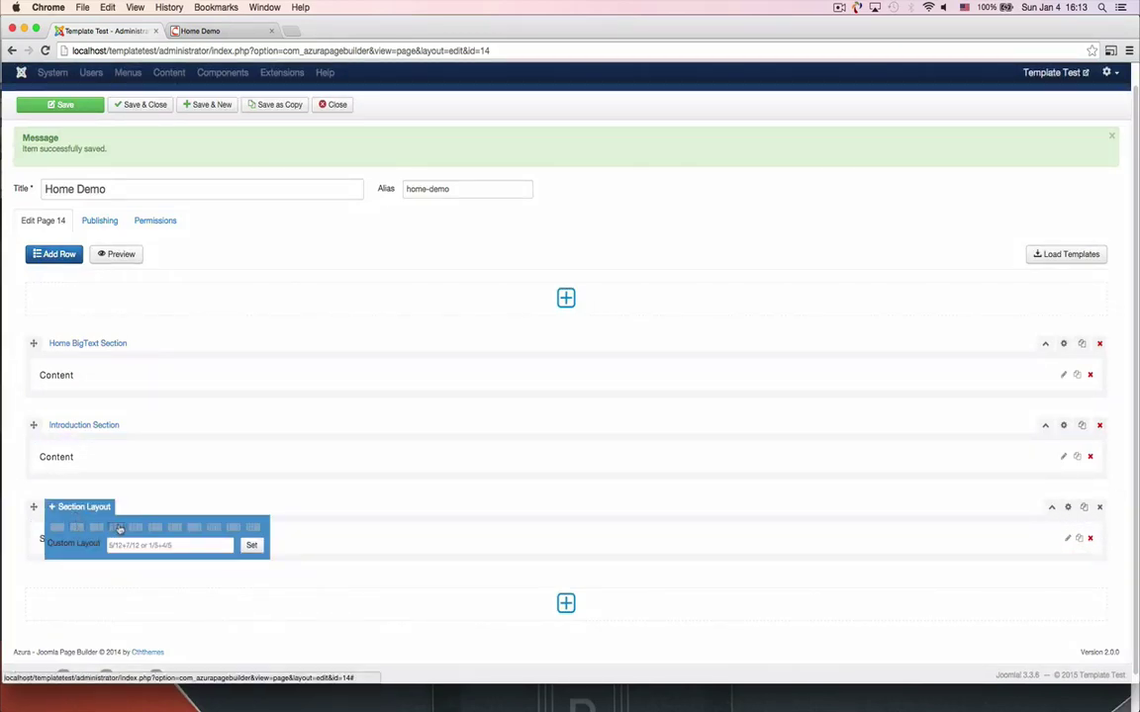
left_click(119, 529)
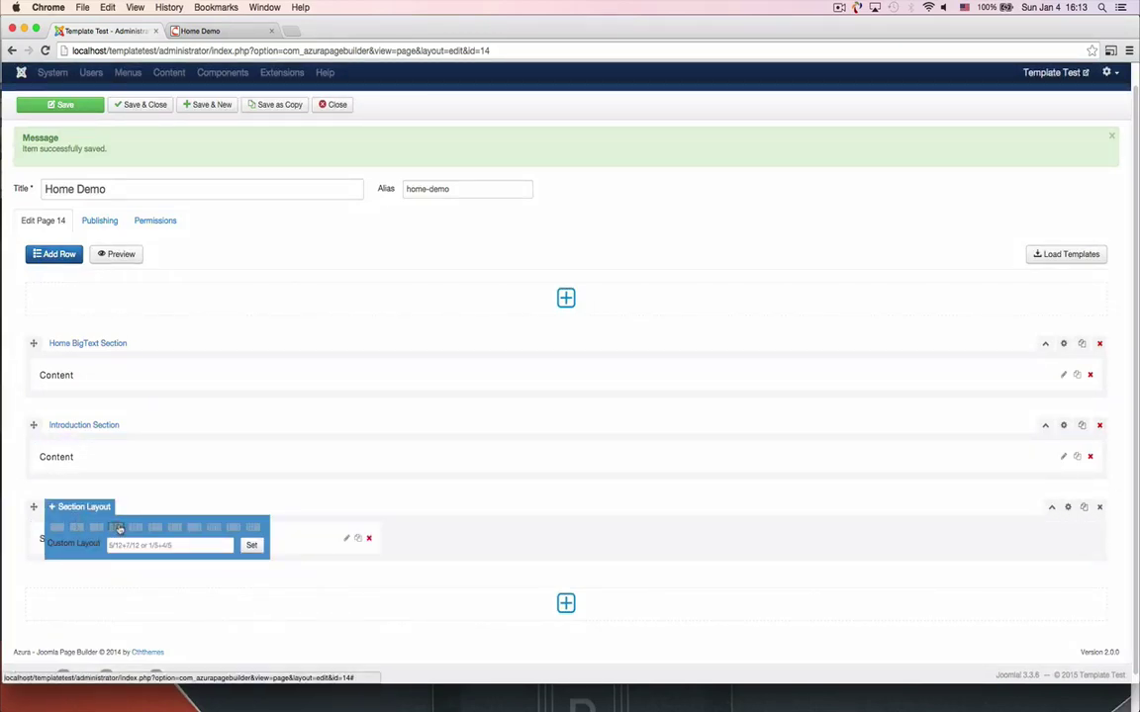
Step: Open the service item's settings, find and assign the bold icon (fa fa-bold), and title the item Branding
left_click(347, 540)
left_click(459, 348)
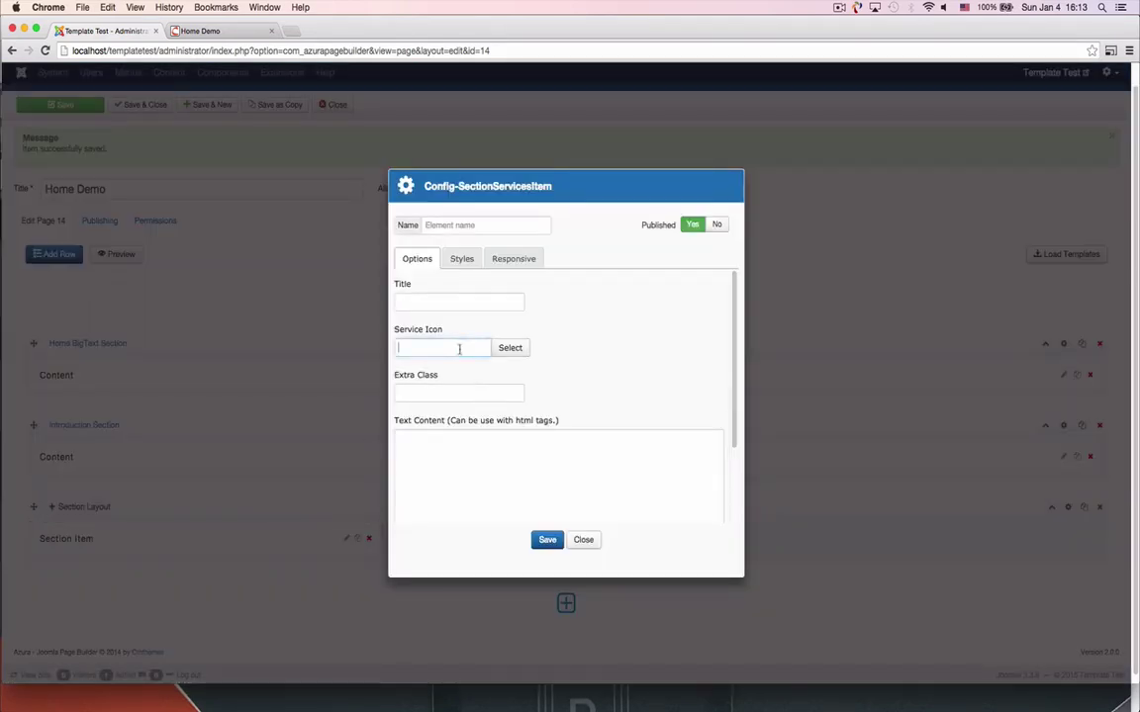
left_click(505, 348)
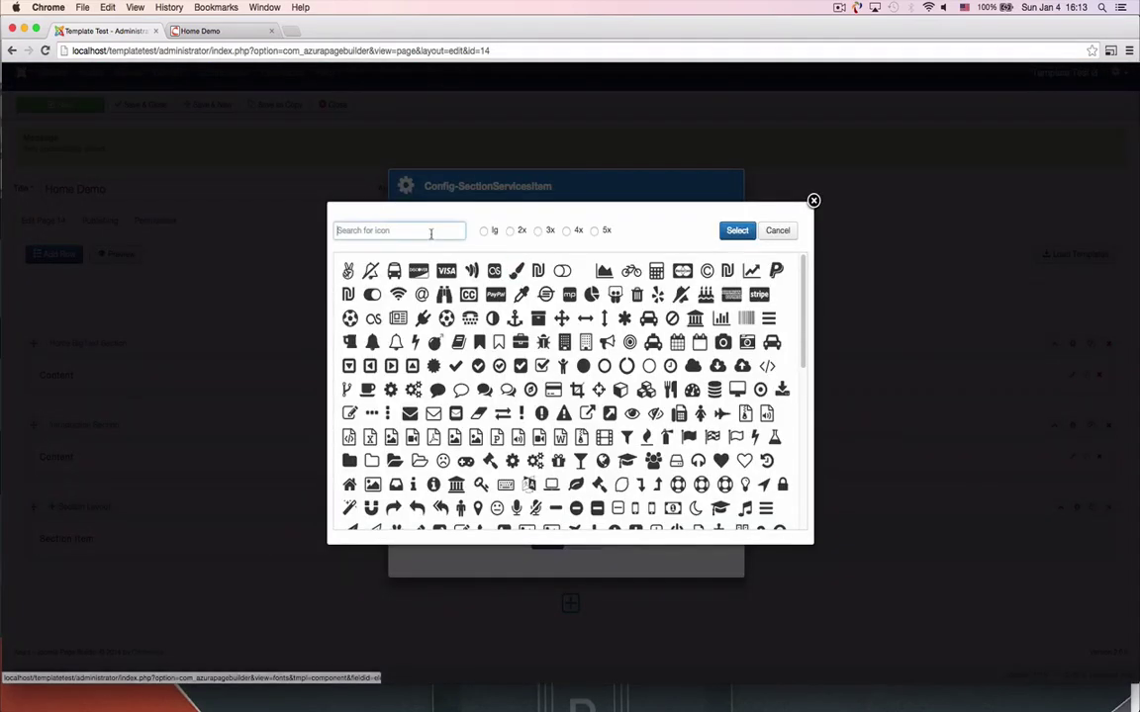
left_click(430, 230)
type("bold")
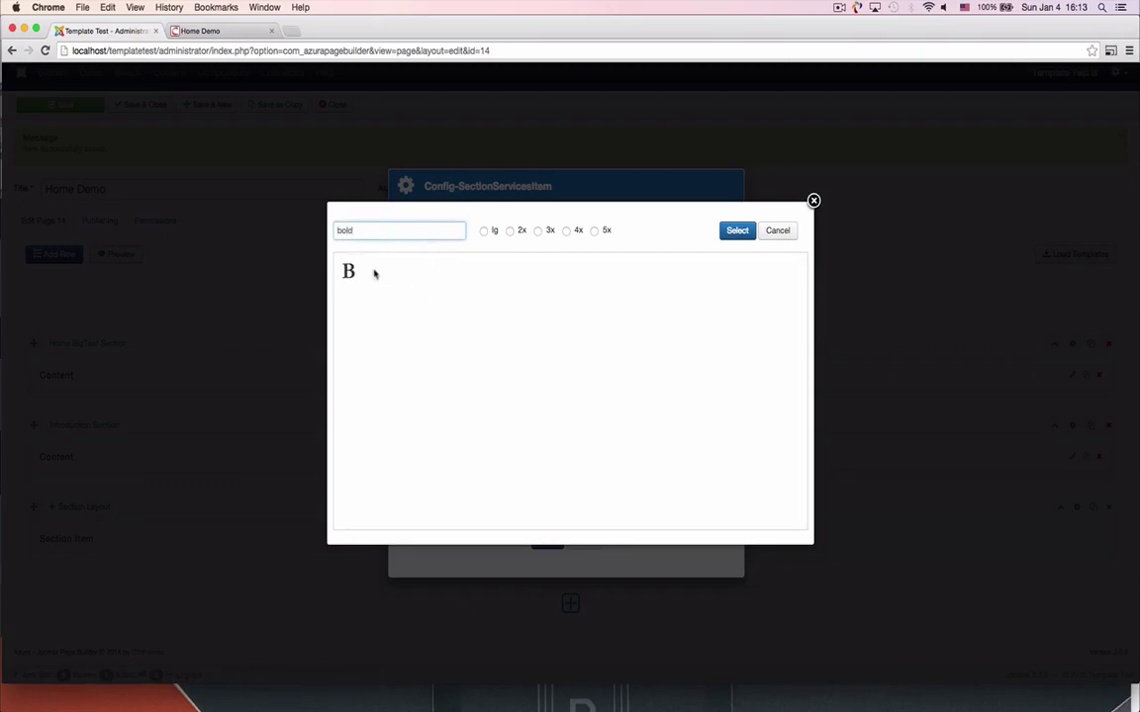
left_click(347, 270)
left_click(734, 231)
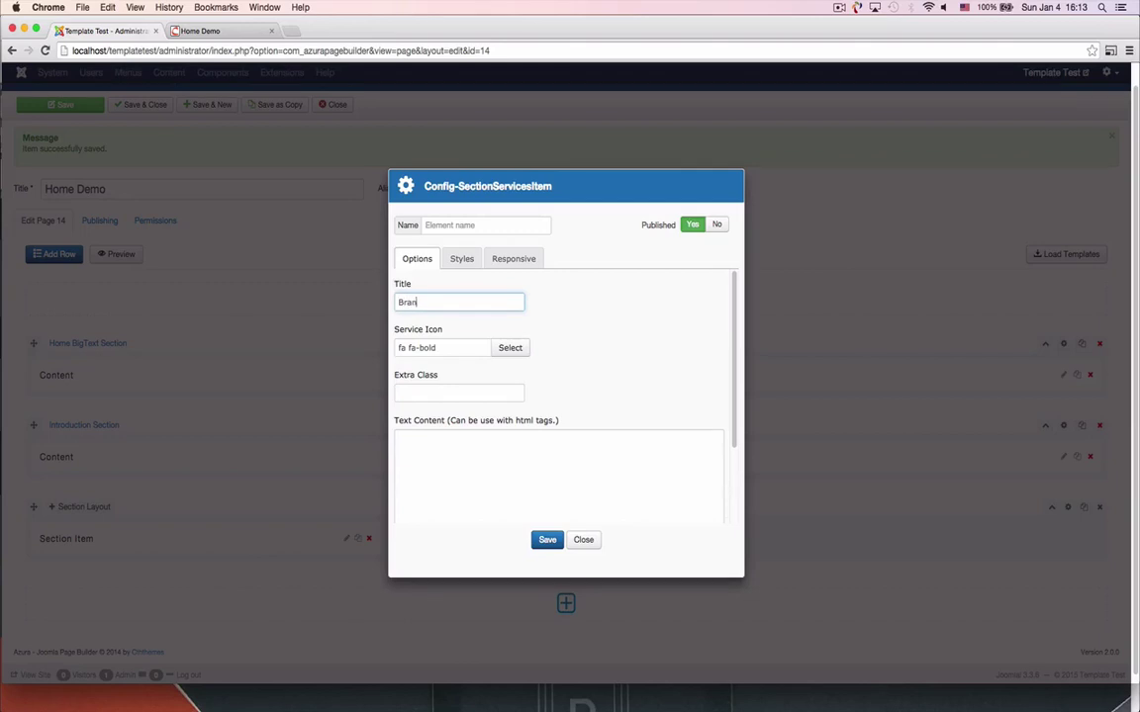
Step: Fill the Branding item's text with the "Image is everything" paragraph and a read-more link "More about branding" to index.php/services, and save the item
left_click(496, 477)
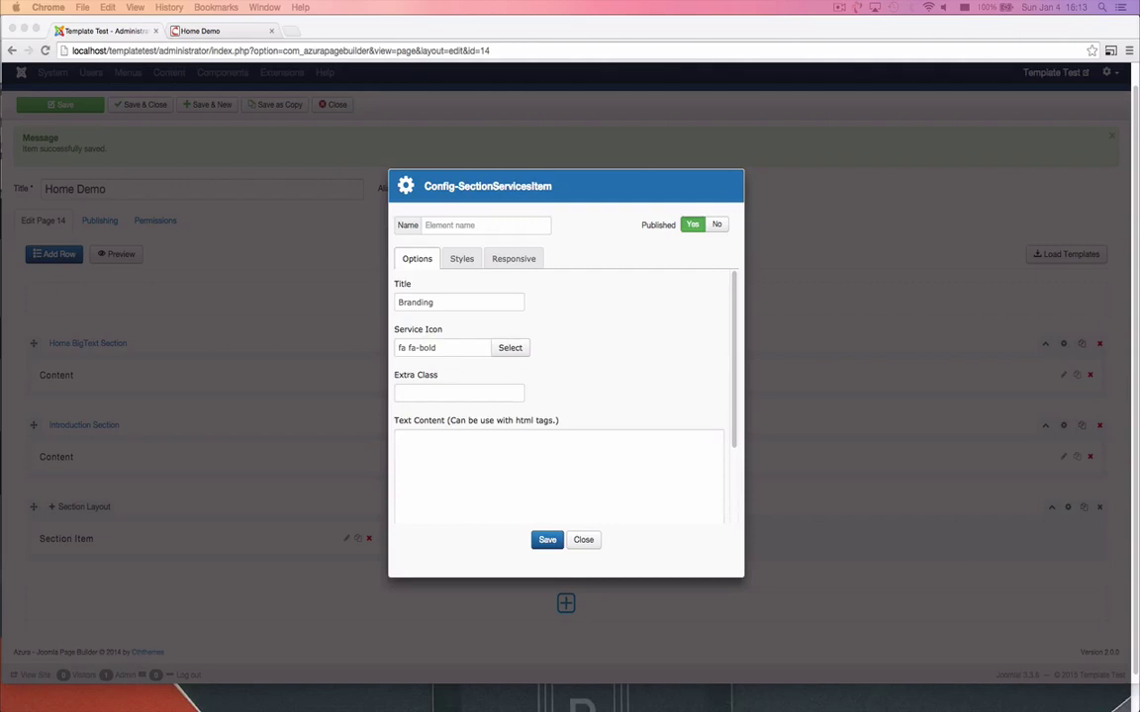
left_click(629, 474)
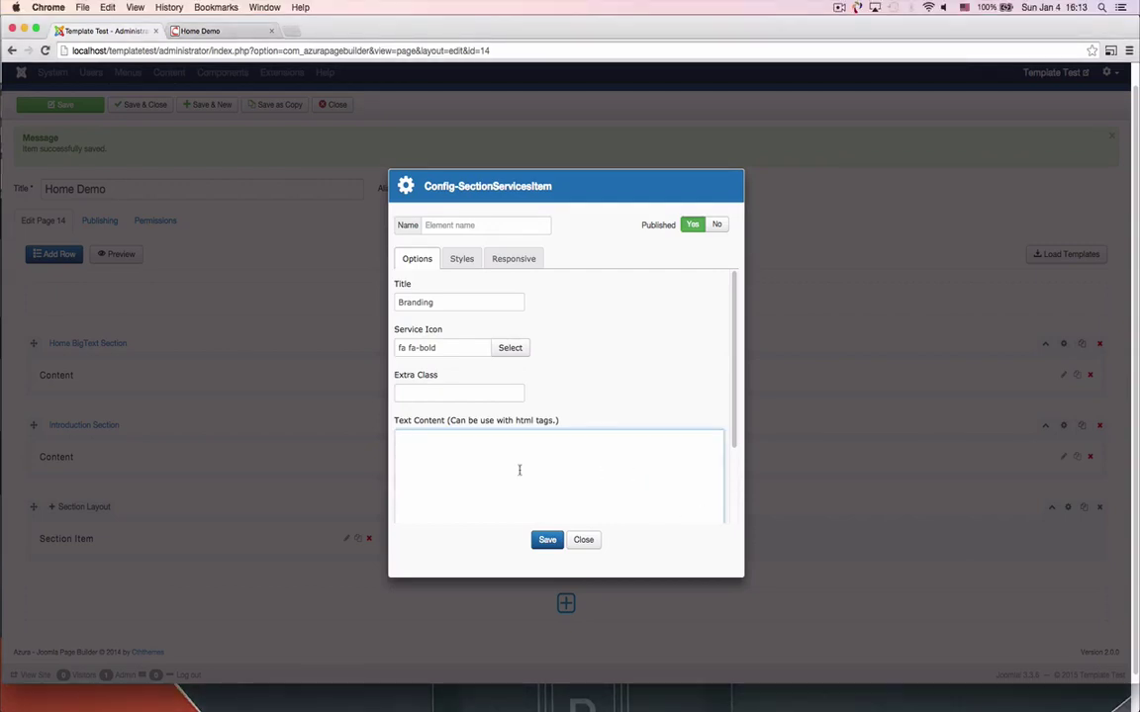
type("<p>Image is everything. A good product needs the right branding. We make sure your future clients will recognize your work from miles away.</p> <a href=\"index.php/services\" class=\"read-more\">More about branding</a>")
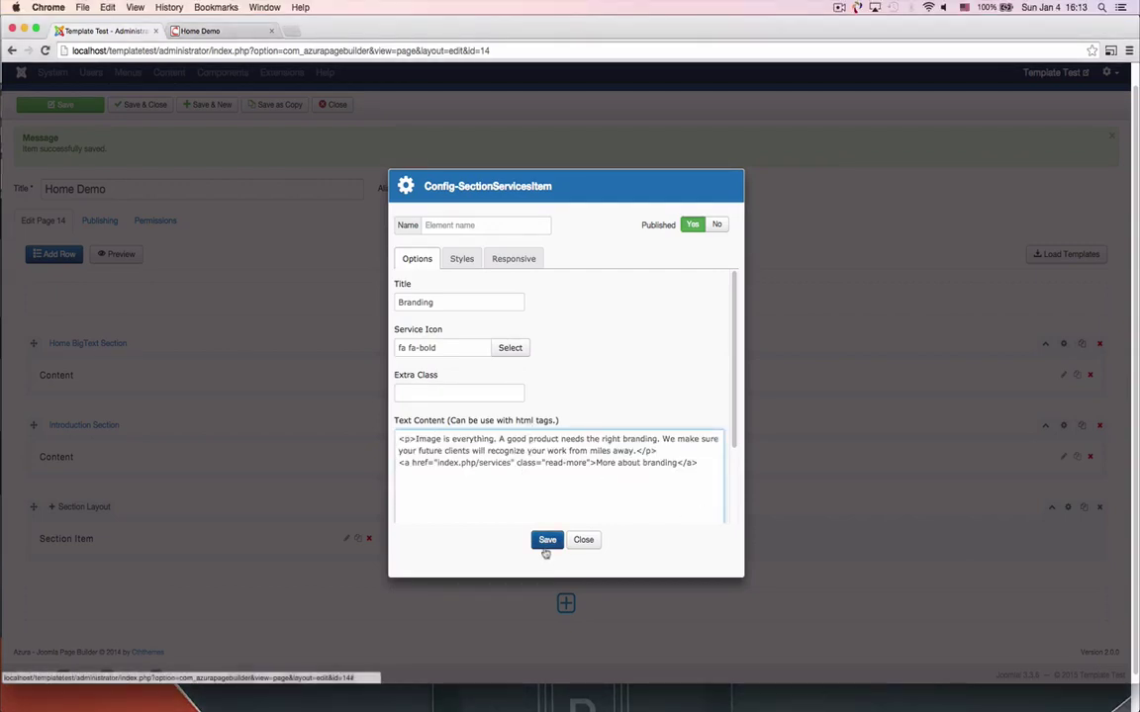
scroll(563, 460, "down", 3)
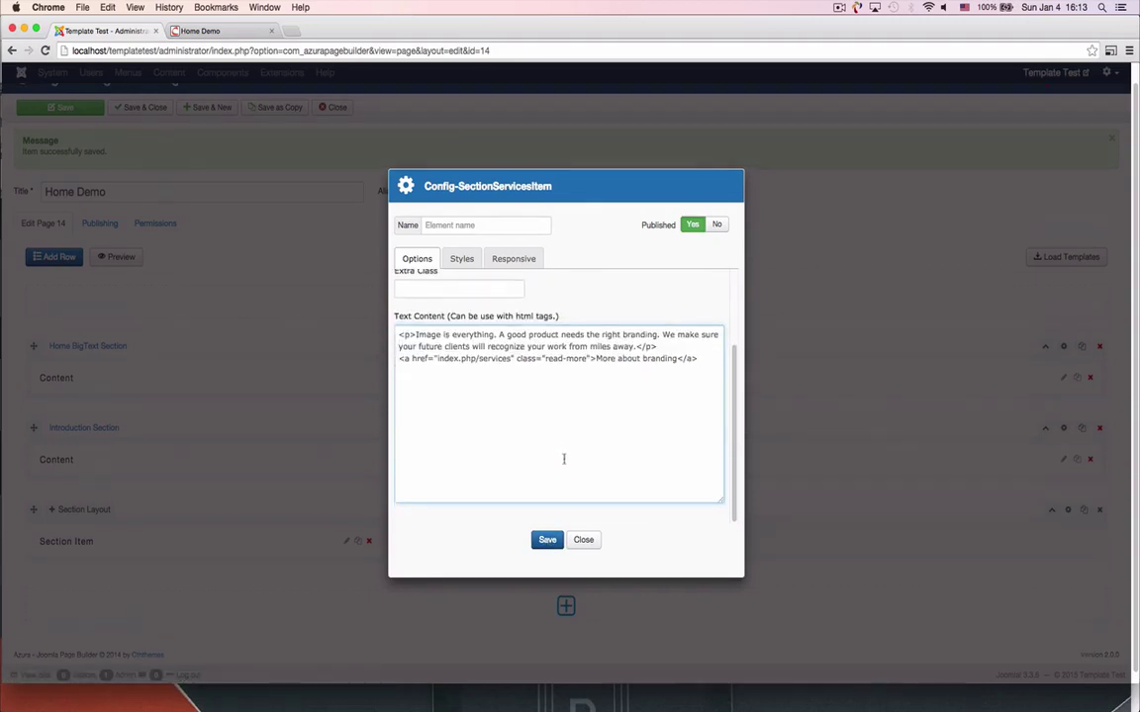
scroll(564, 458, "up", 5)
left_click(559, 541)
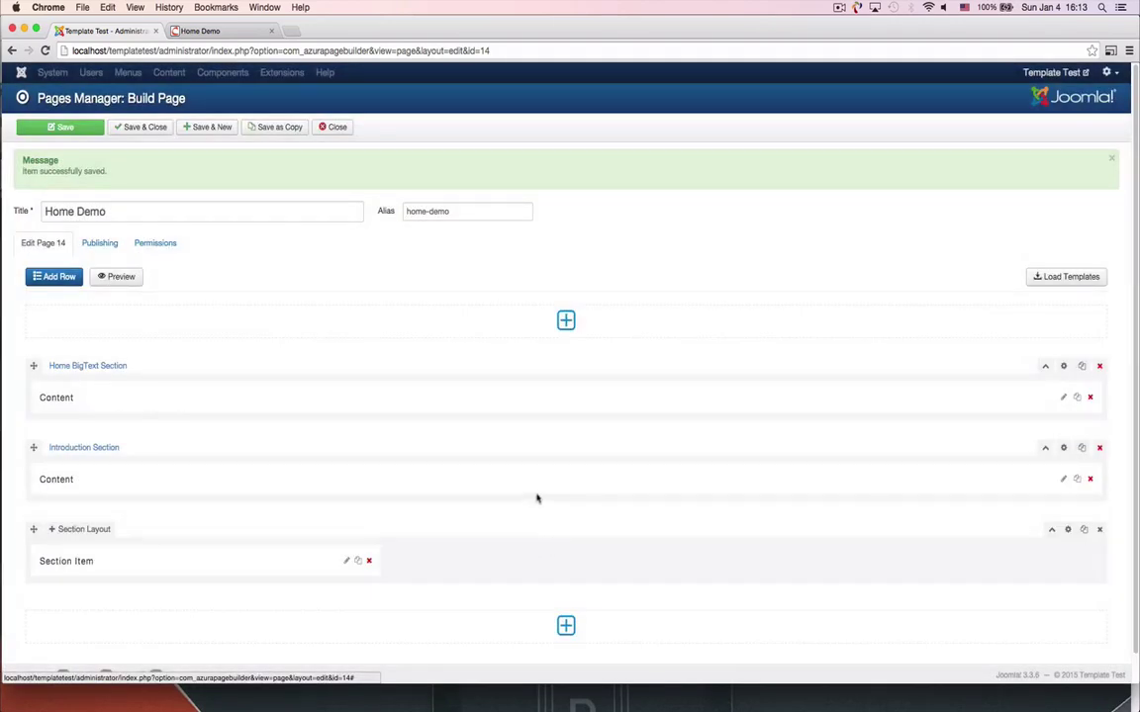
Step: Duplicate the Branding service item five times to fill two rows of three, and save the page
left_click(357, 562)
left_click(357, 562)
left_click(357, 561)
left_click(357, 562)
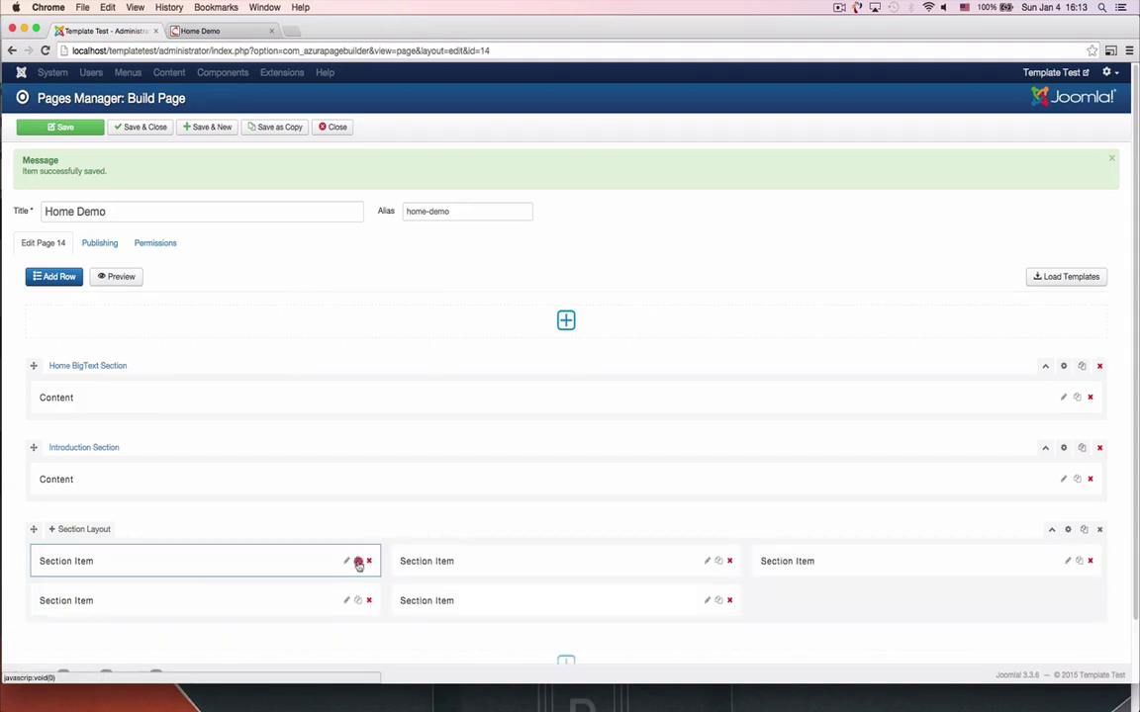
left_click(357, 562)
left_click(80, 133)
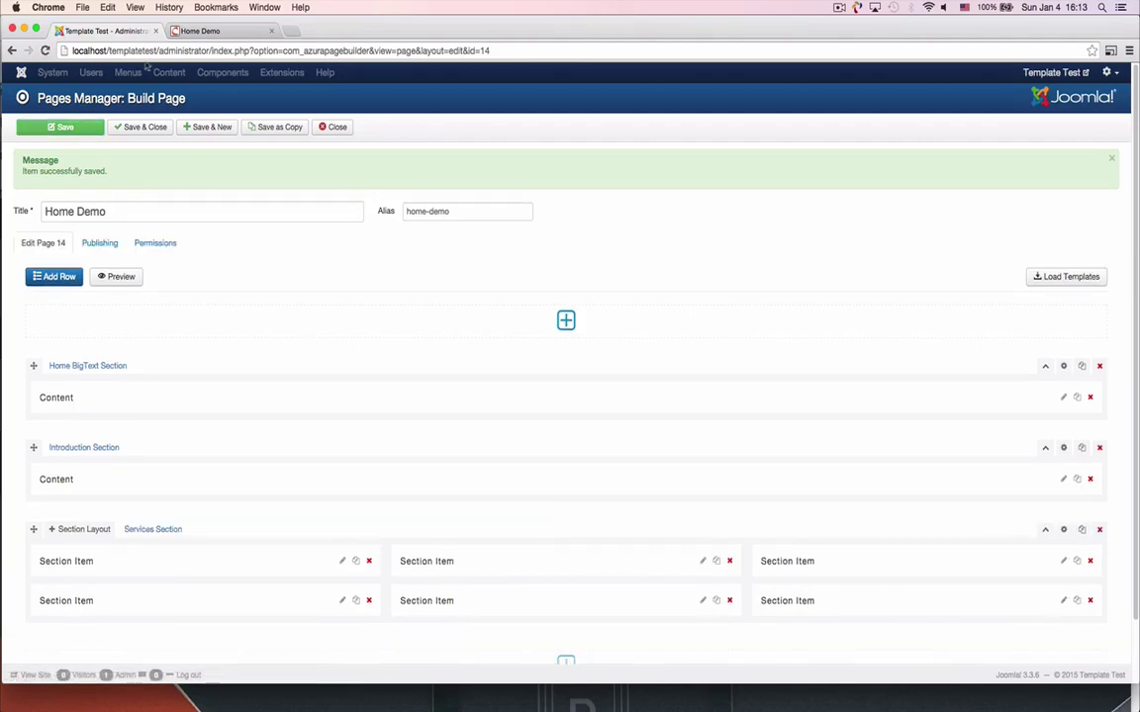
Step: Reload the live Home Demo page and review the services section and its Branding items
left_click(208, 31)
left_click(43, 51)
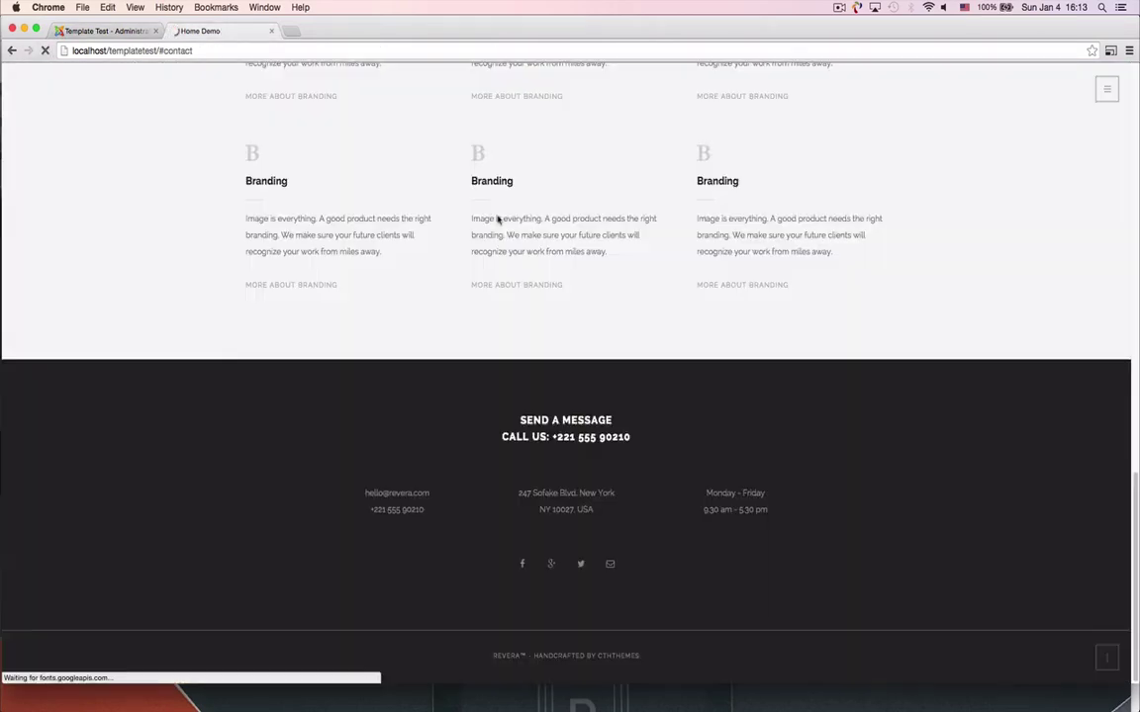
scroll(763, 420, "down", 5)
scroll(763, 419, "down", 4)
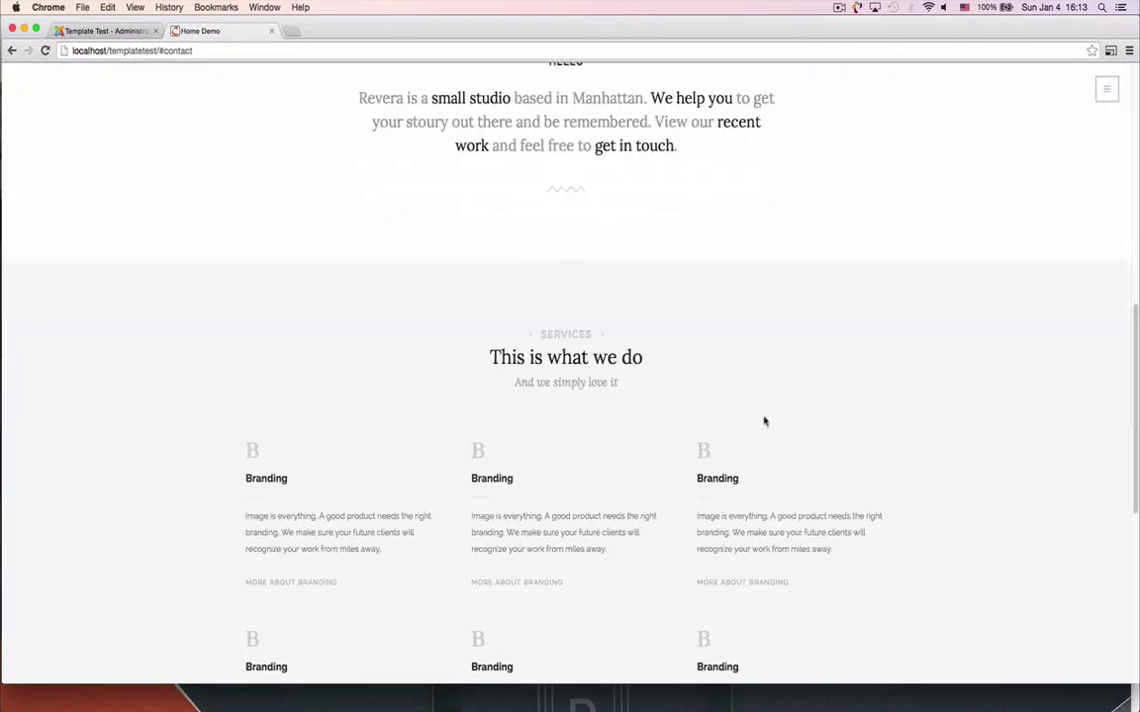
scroll(500, 445, "down", 1)
scroll(769, 444, "down", 3)
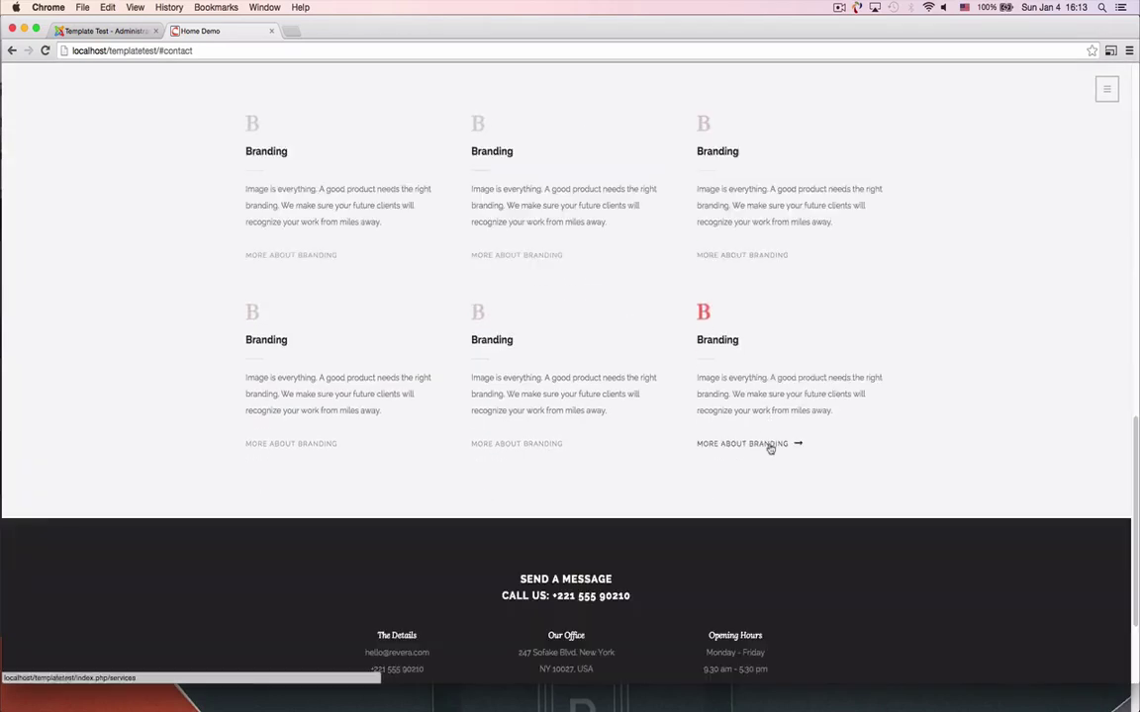
scroll(713, 446, "up", 5)
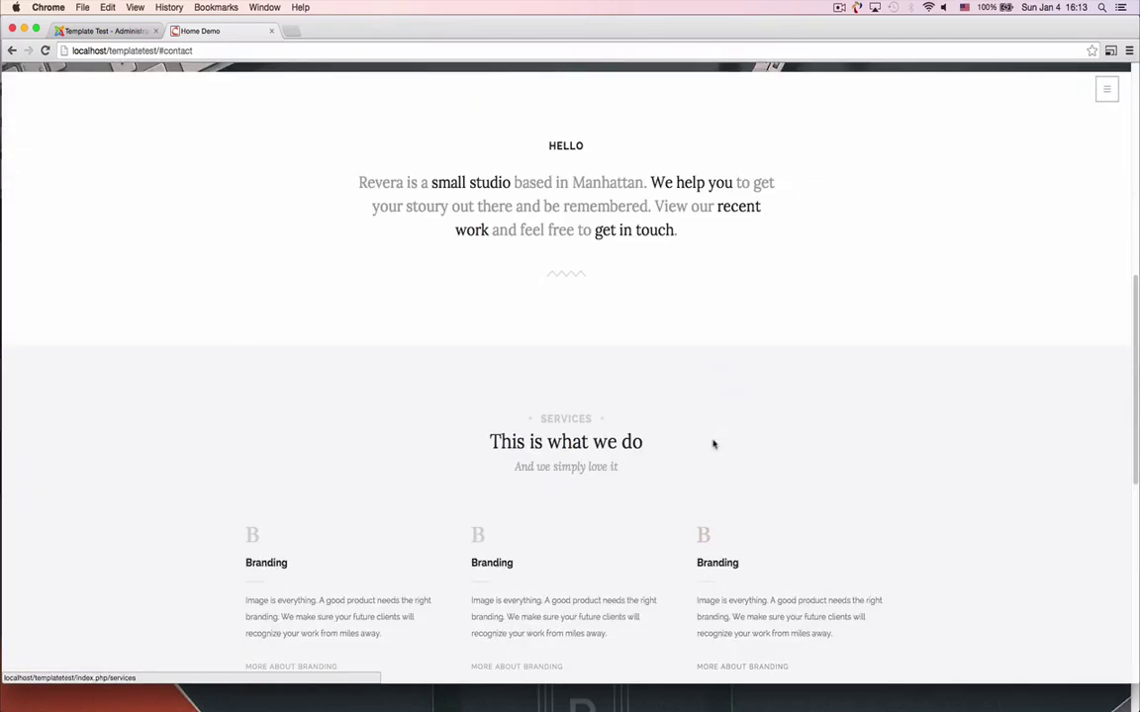
Step: Preview the services section in the responsive viewer at tablet portrait size (768x1024) and Apple iPhone 5 size (320x568)
left_click(1111, 51)
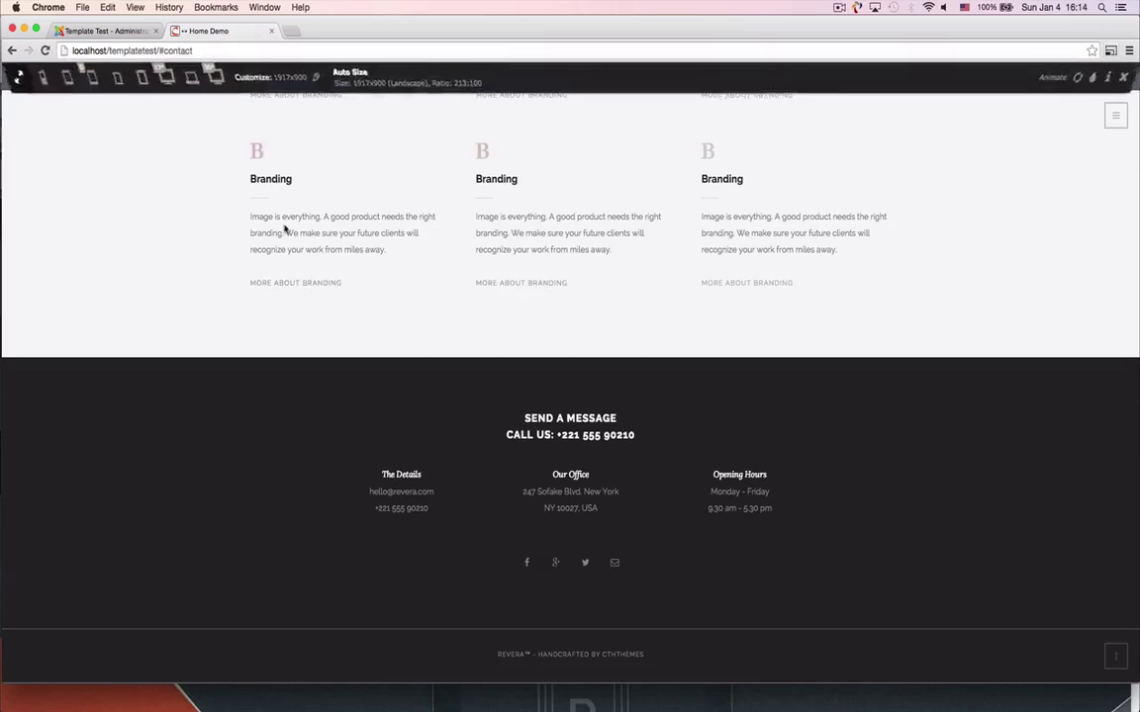
scroll(211, 366, "up", 4)
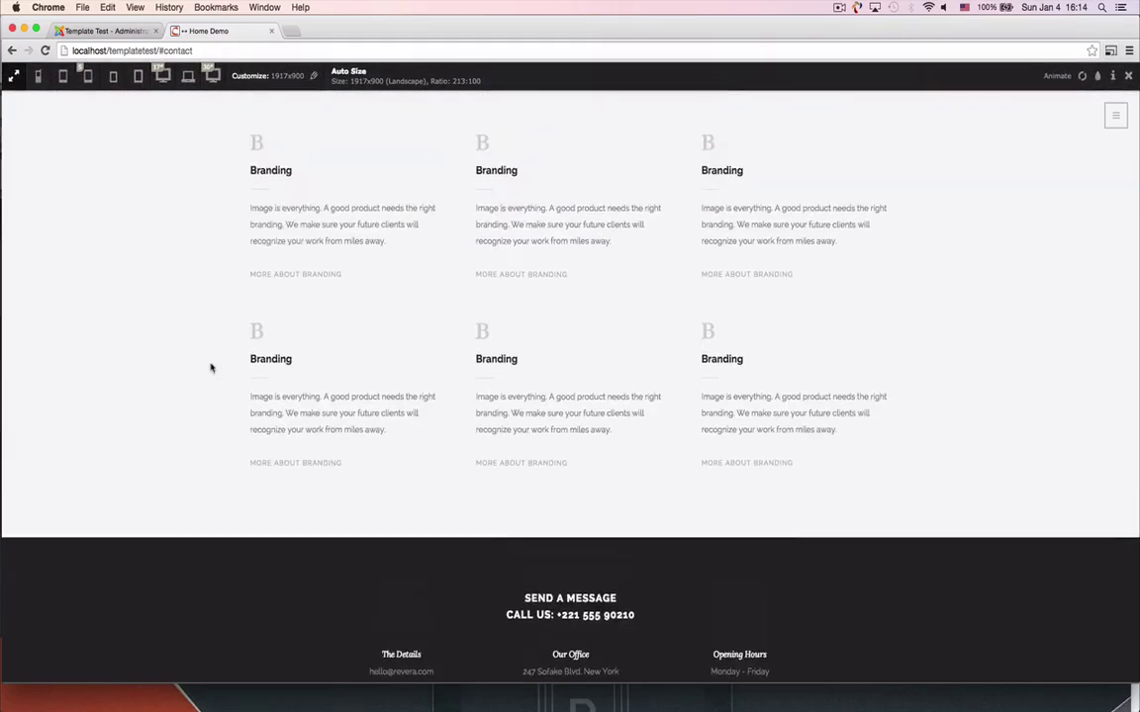
scroll(210, 369, "down", 1)
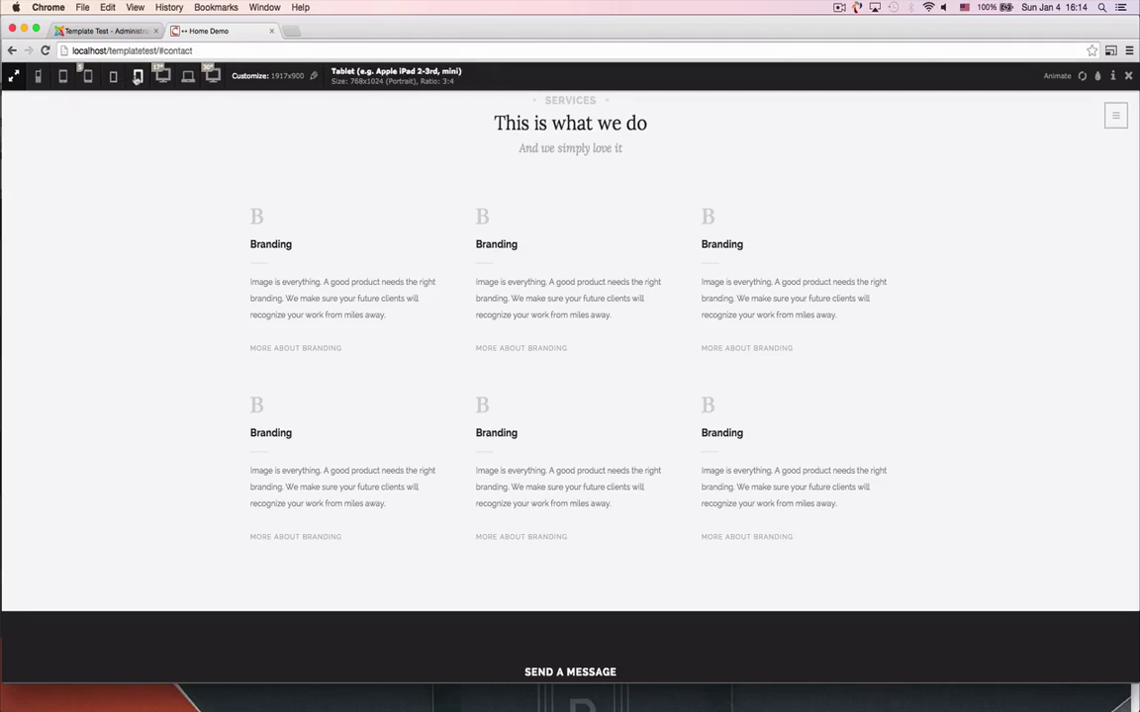
left_click(139, 79)
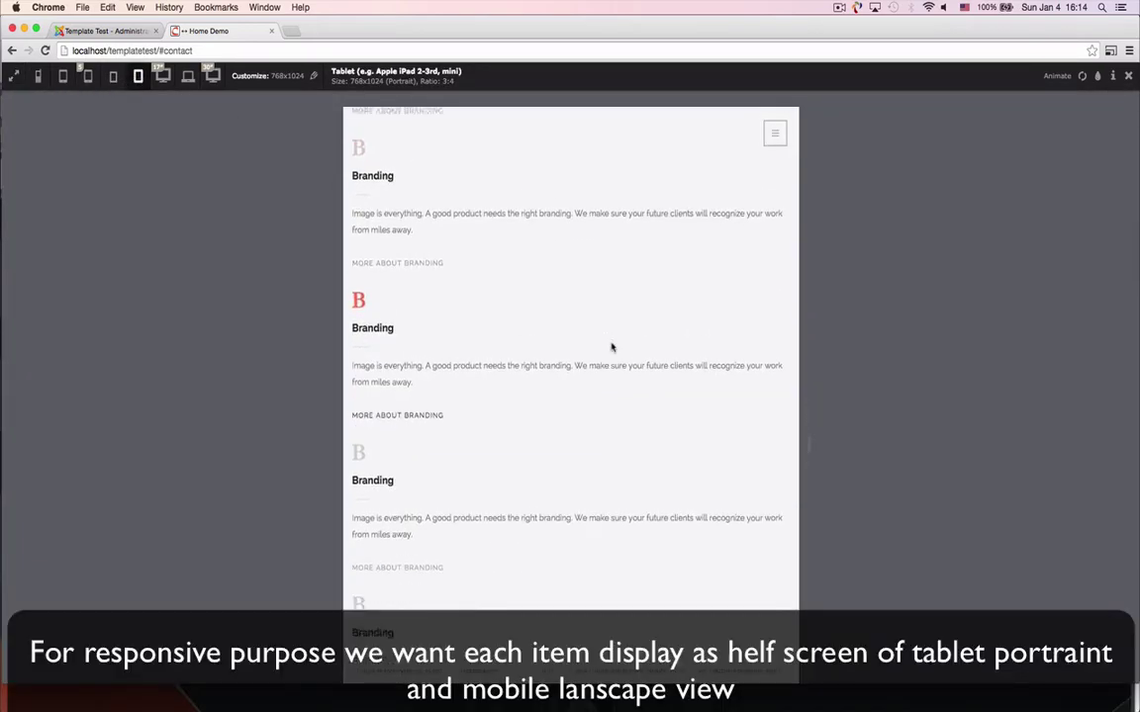
scroll(612, 347, "down", 5)
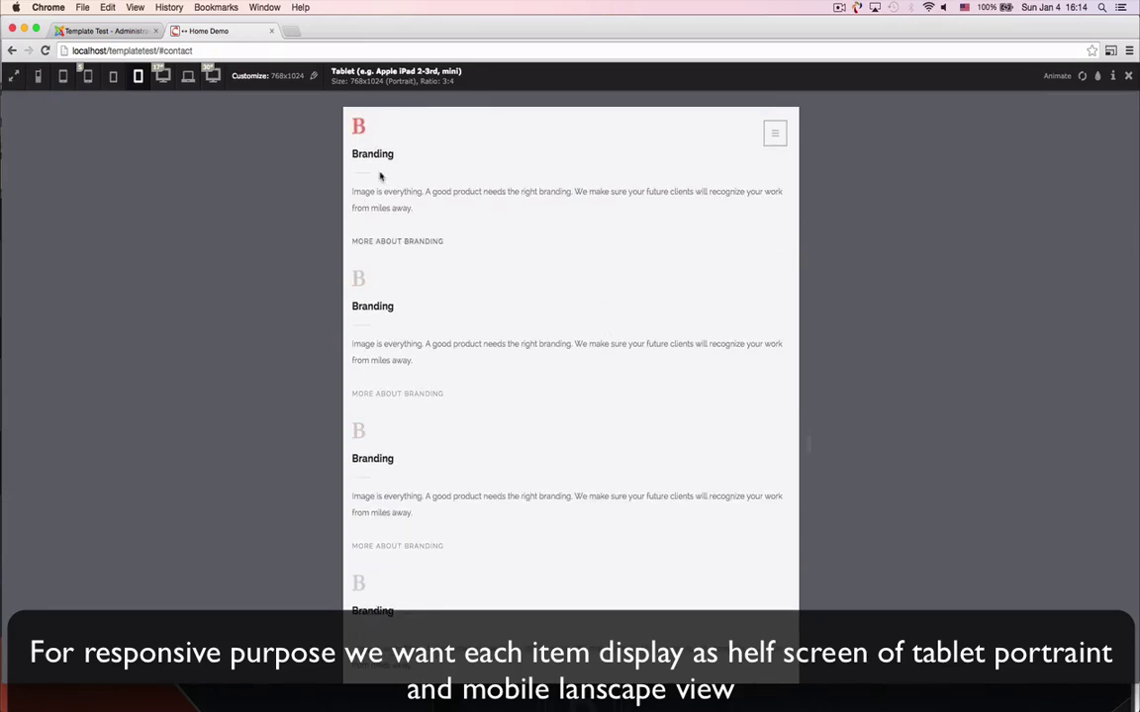
left_click(86, 77)
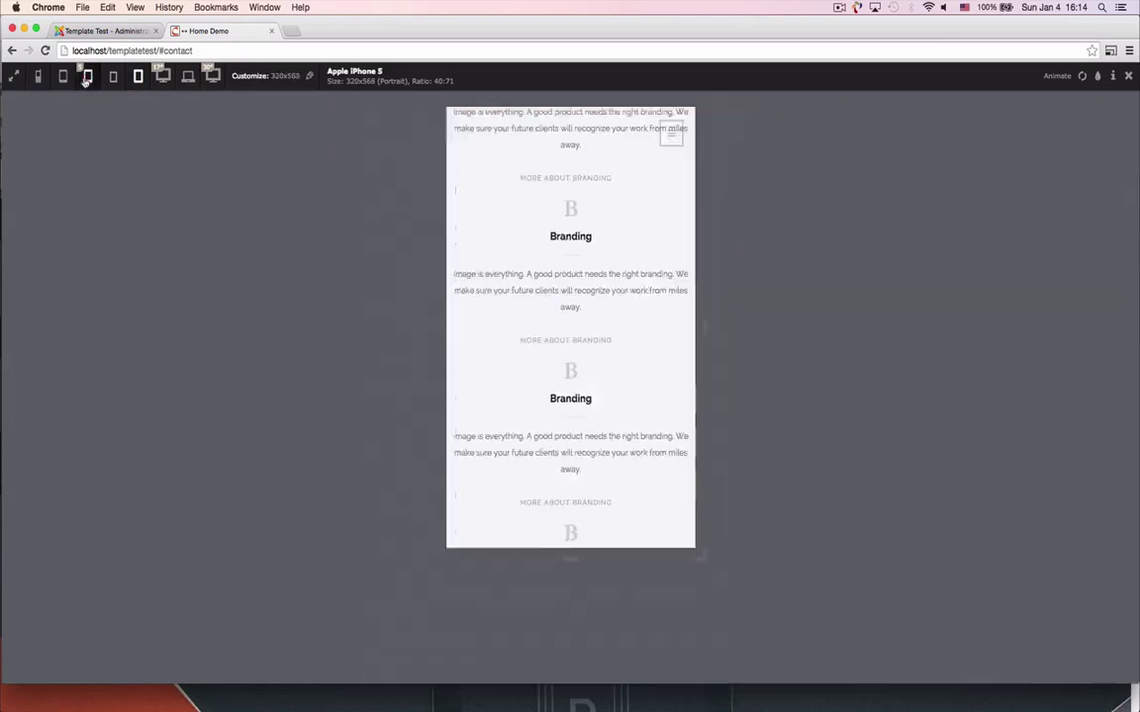
scroll(599, 264, "up", 5)
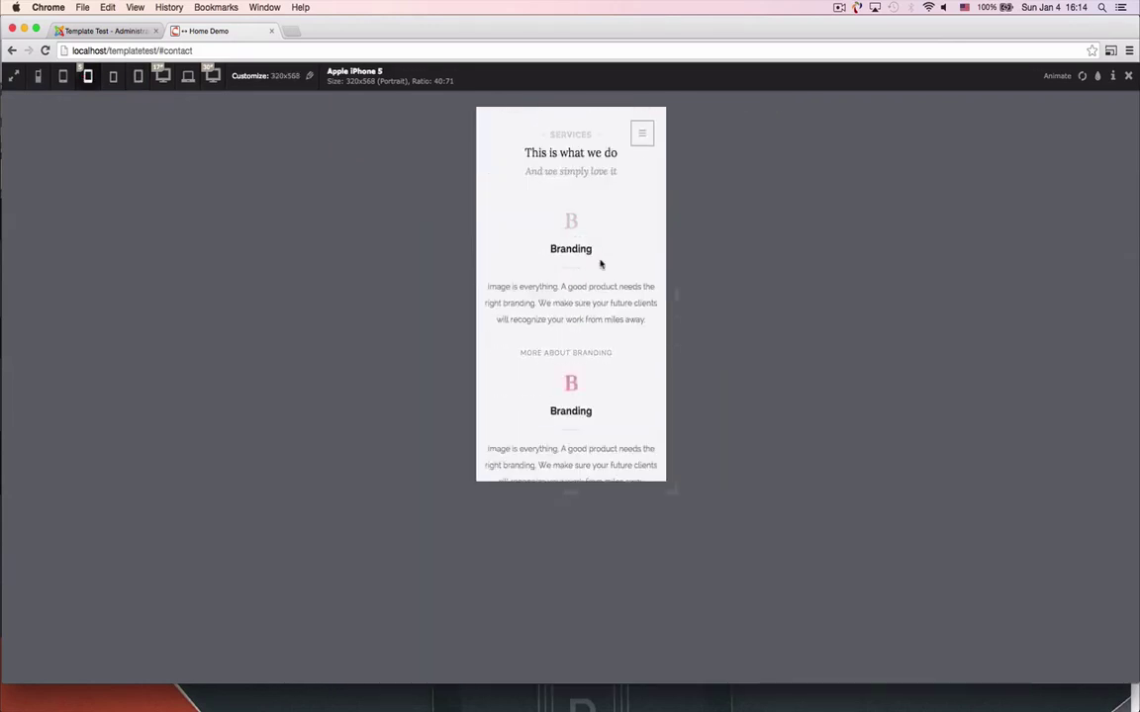
scroll(599, 264, "down", 3)
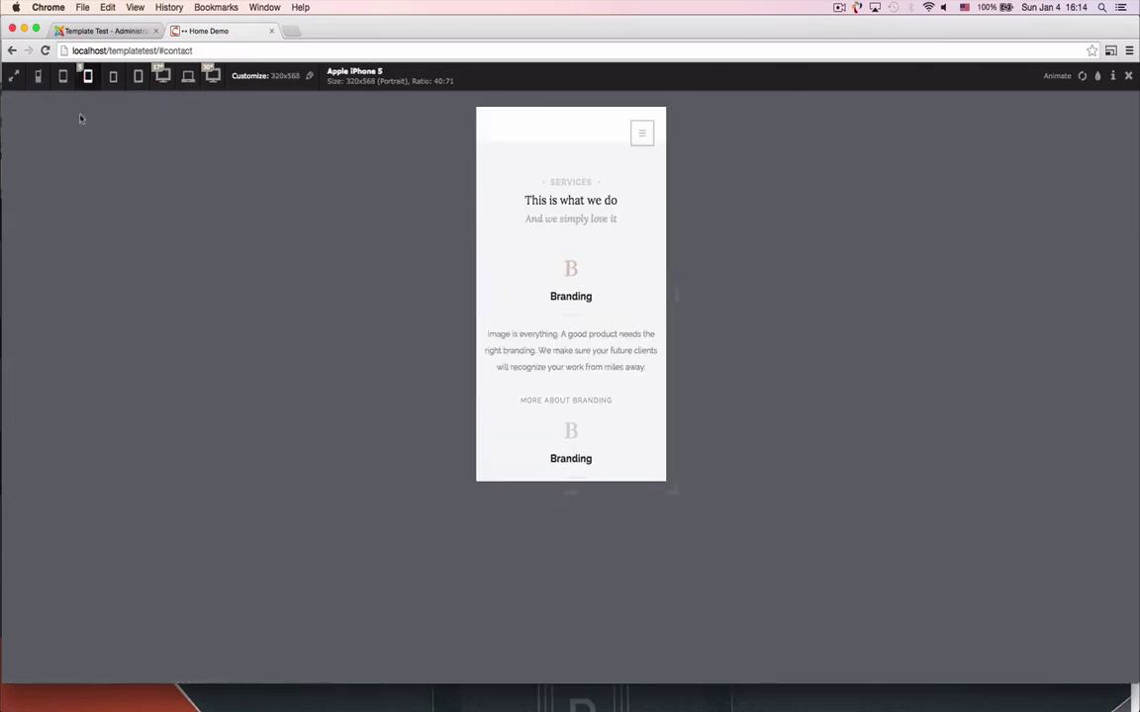
Step: Preview the services section in the responsive viewer at Apple iPhone 5 landscape size (568x320)
left_click(88, 78)
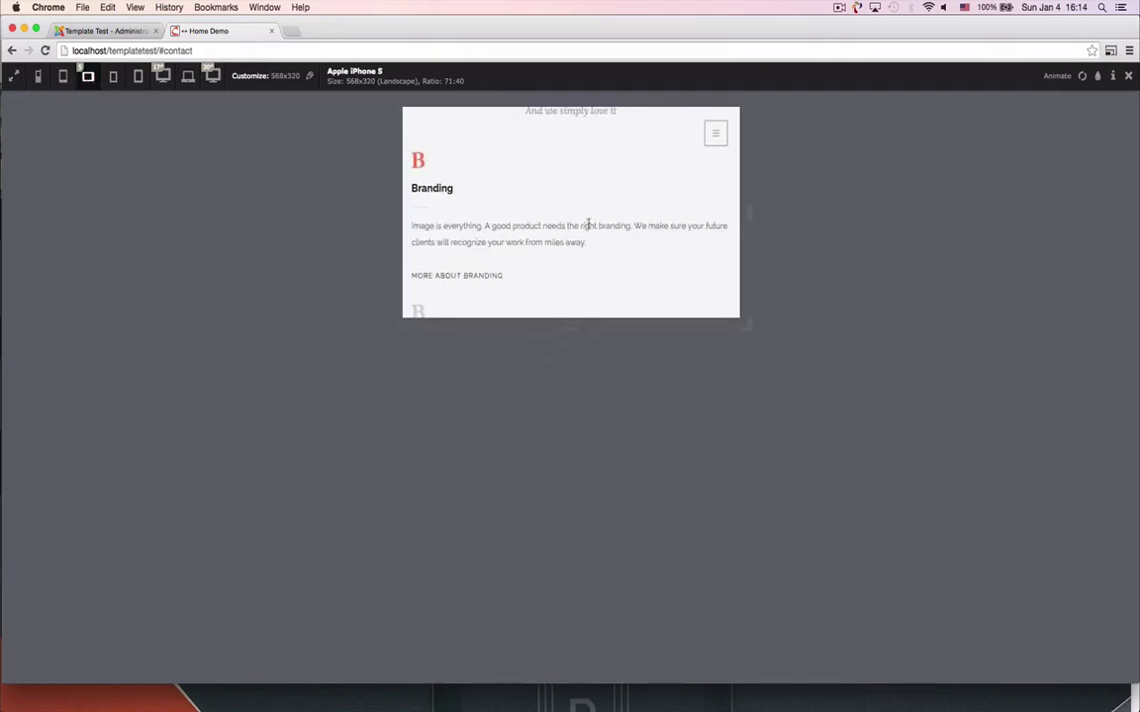
scroll(594, 257, "down", 2)
scroll(597, 276, "up", 2)
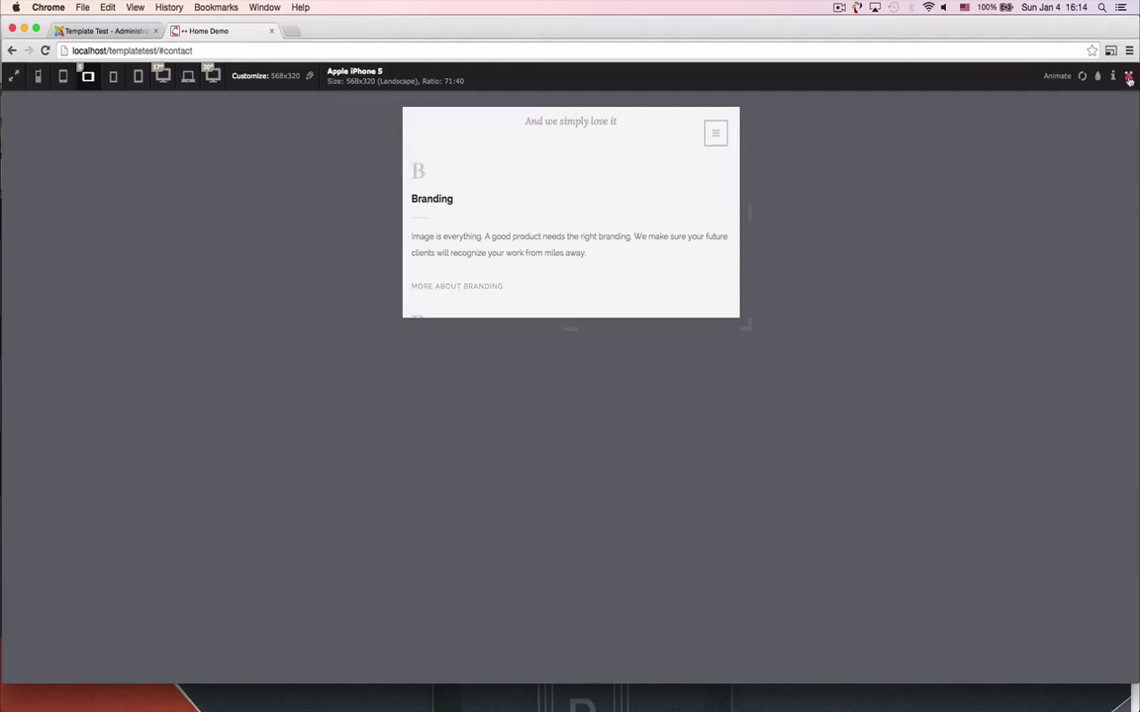
Step: In the page builder, delete the five duplicated items from the Services Section, keeping only the first Branding item
left_click(123, 33)
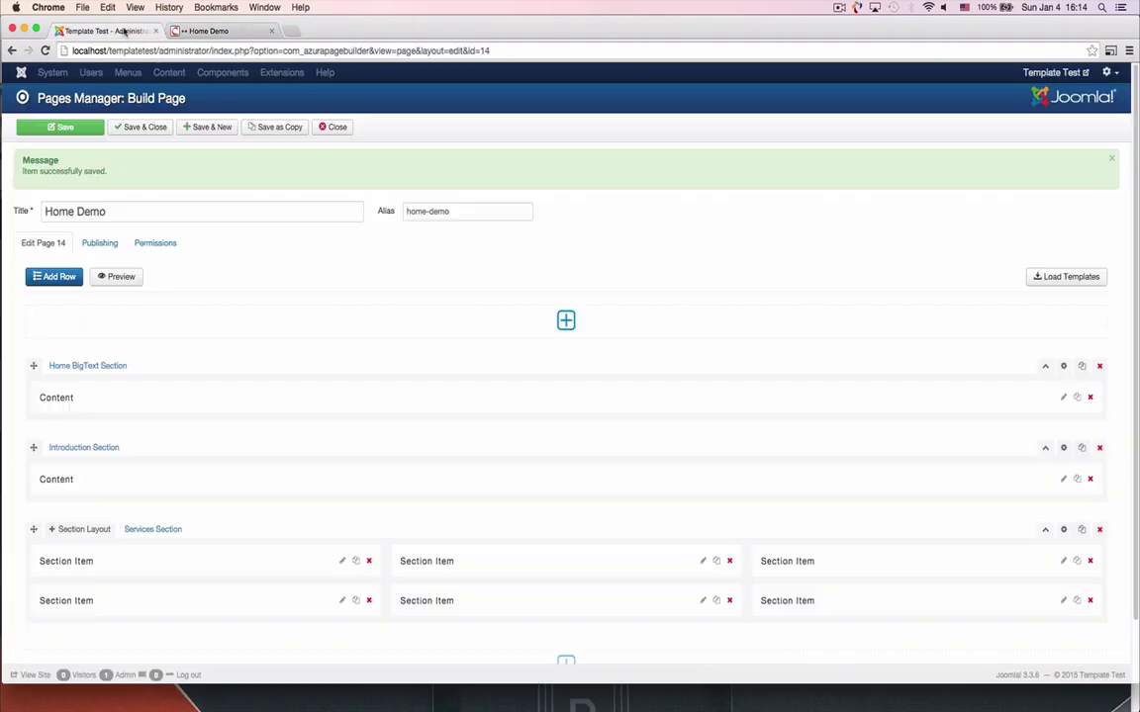
scroll(411, 321, "down", 2)
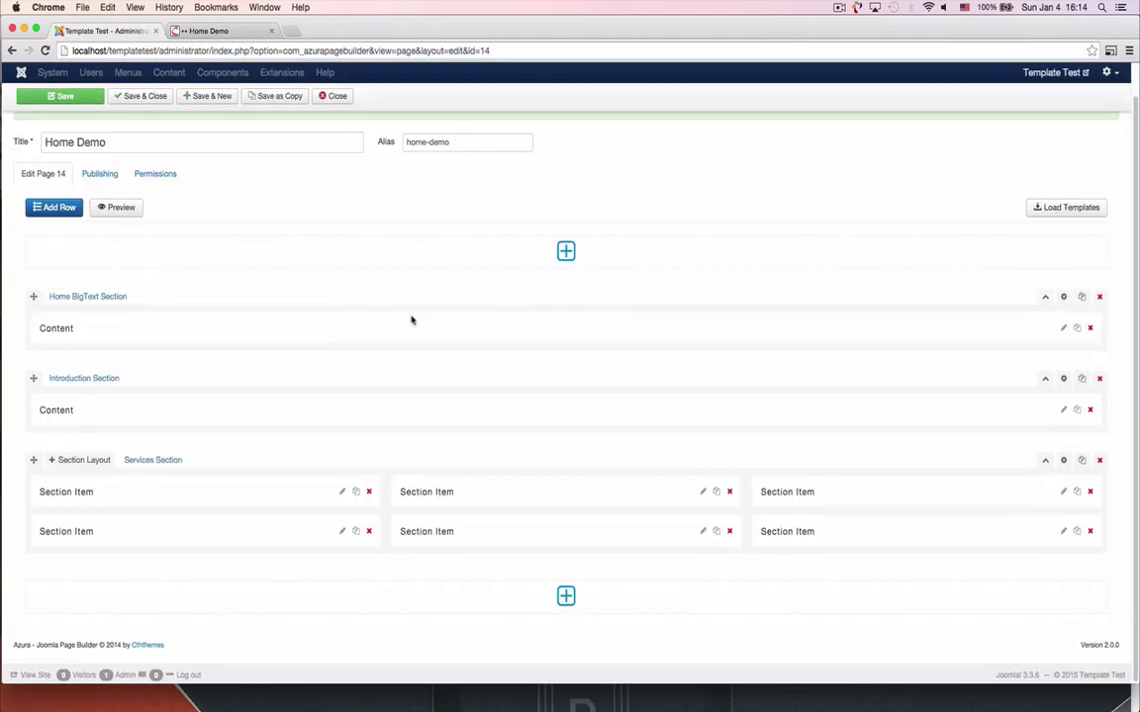
left_click(1092, 531)
left_click(661, 244)
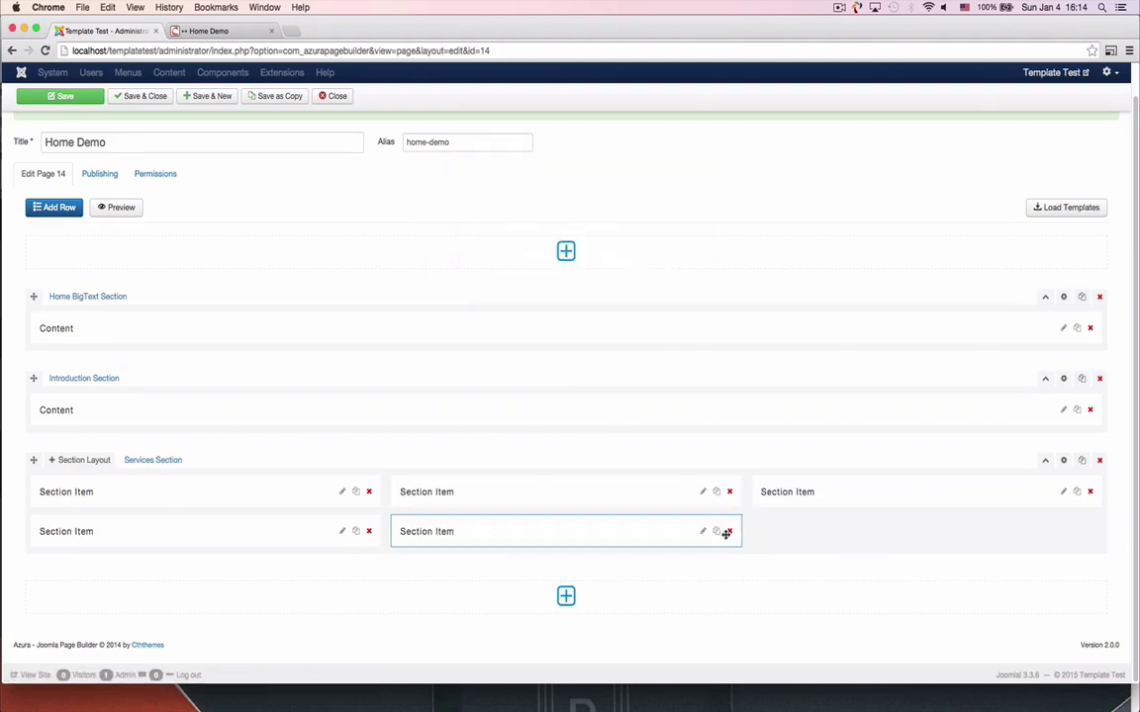
left_click(726, 533)
left_click(649, 245)
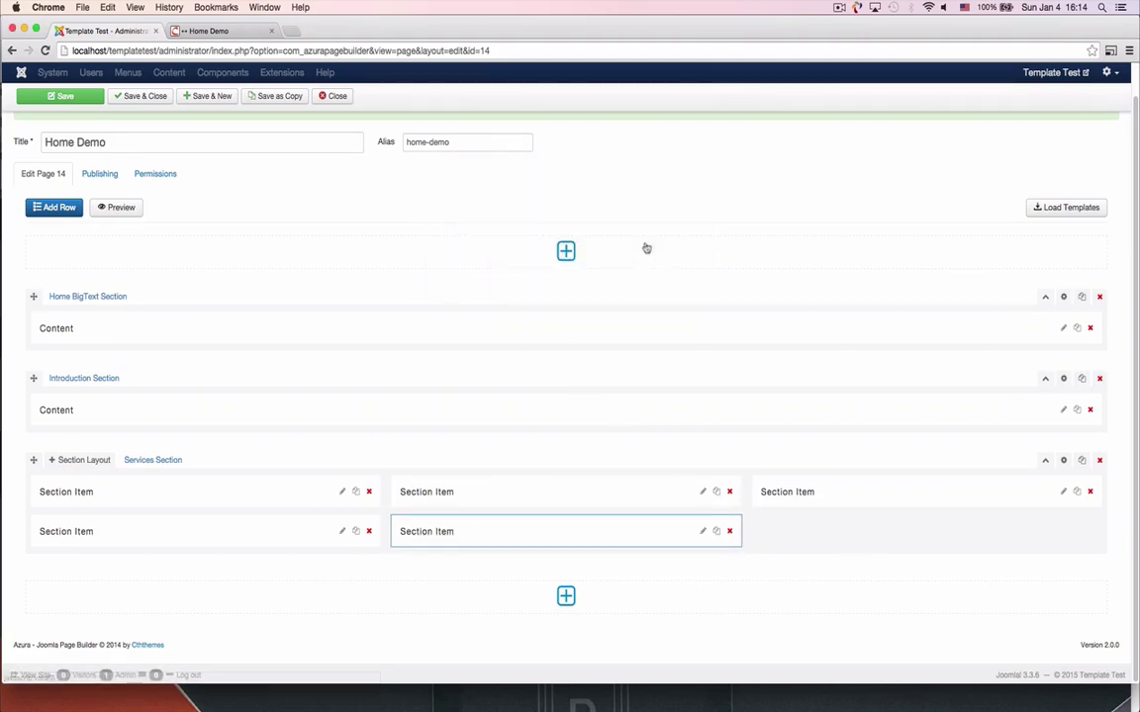
left_click(369, 532)
left_click(651, 246)
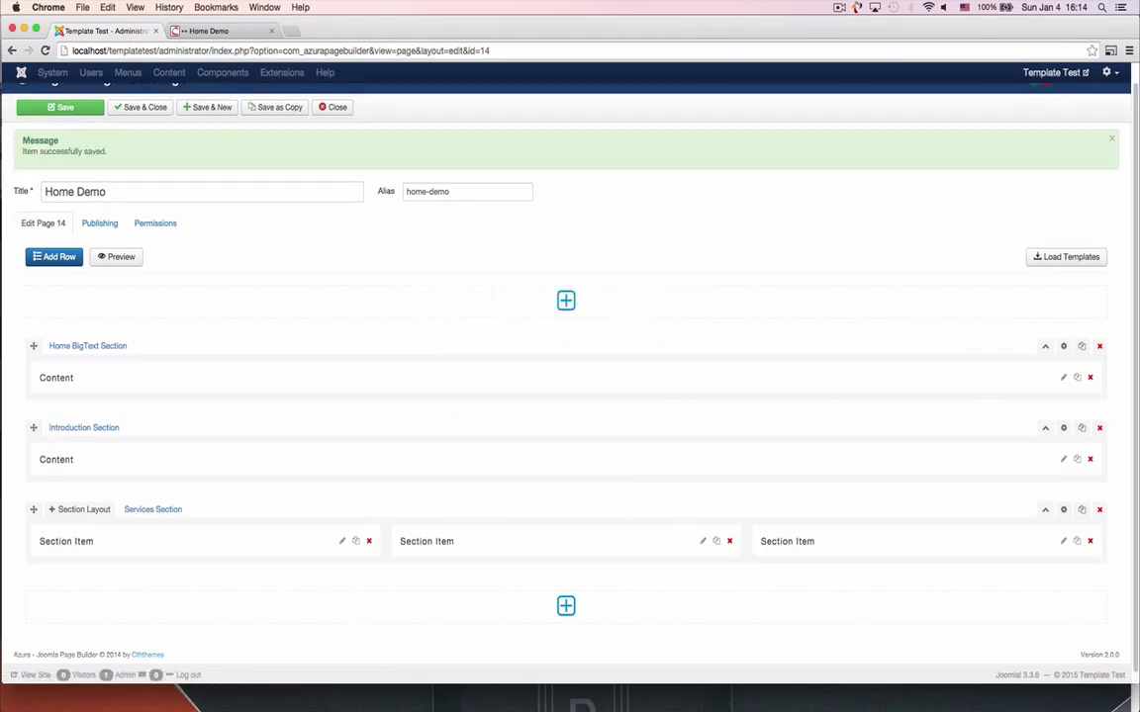
left_click(1091, 541)
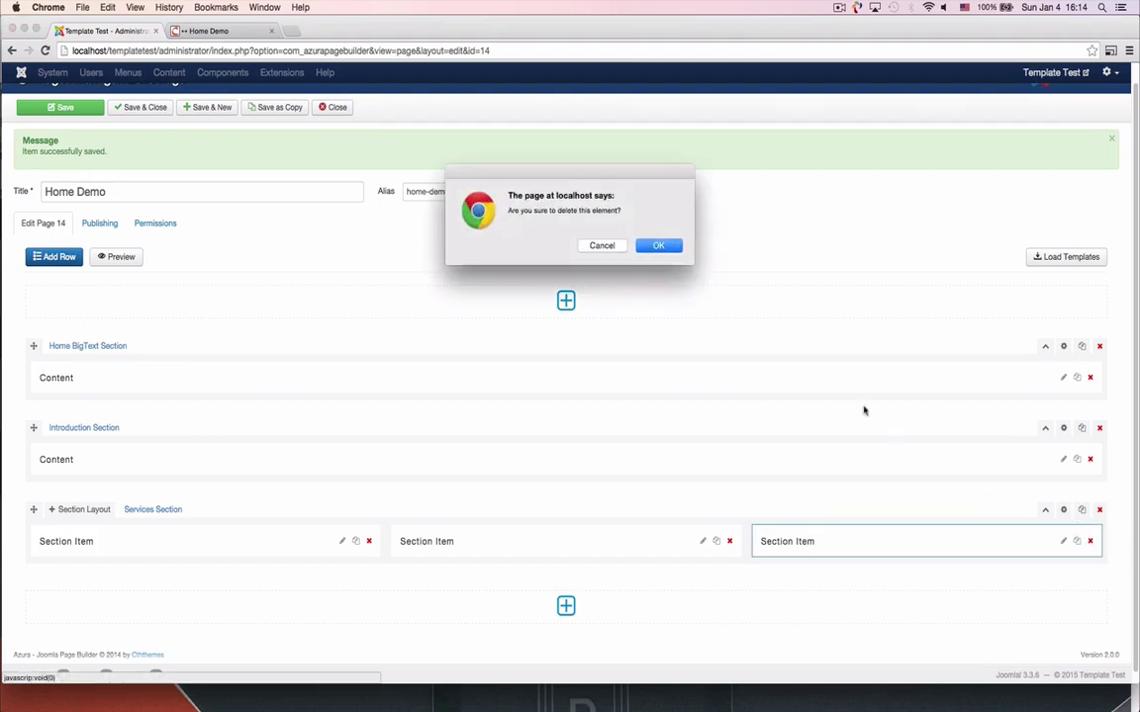
left_click(659, 245)
left_click(729, 541)
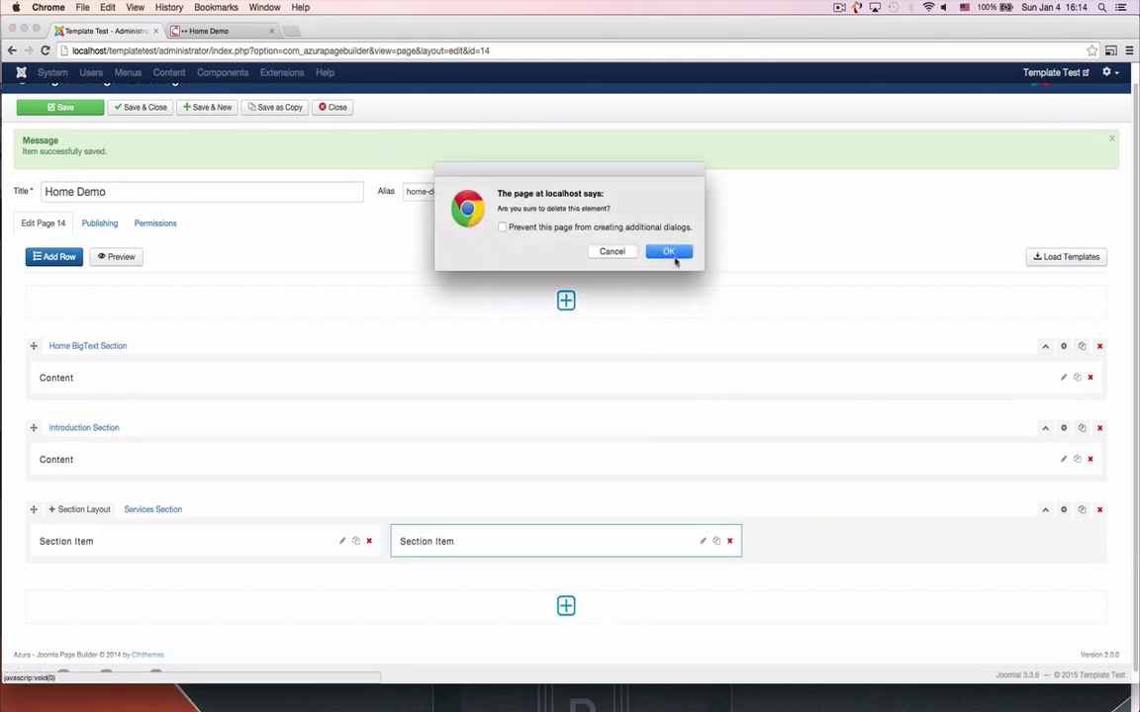
left_click(670, 254)
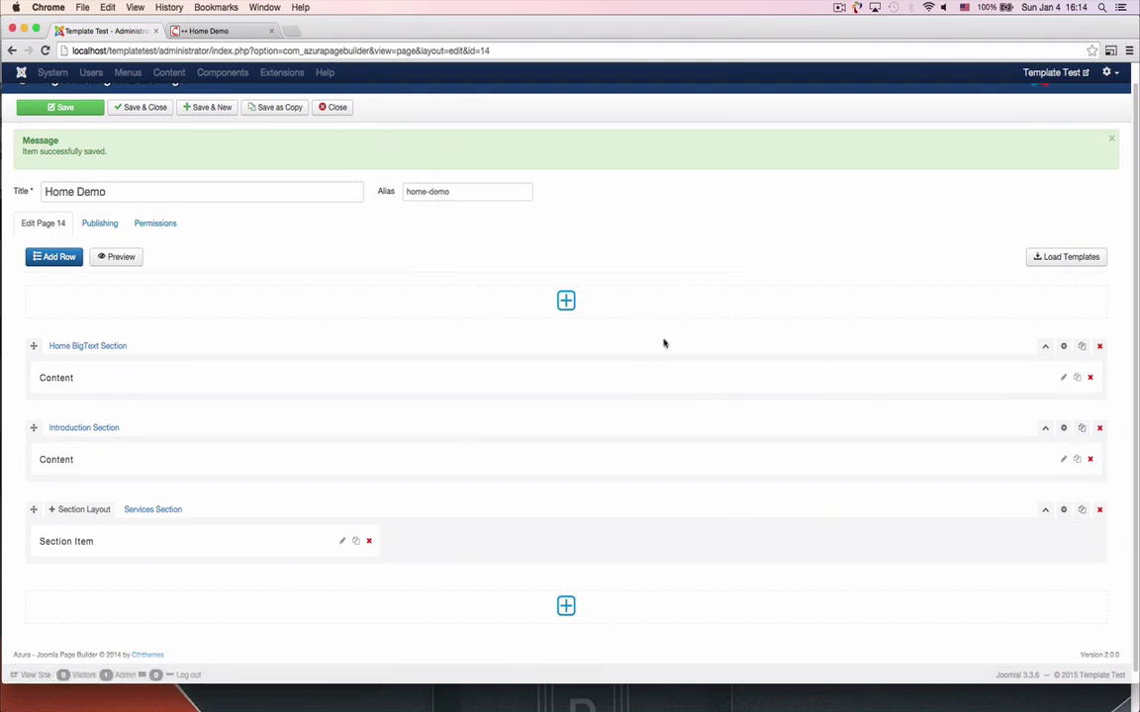
Step: Set the Branding item's responsive width to 6 Columns - 1/2 on Tablet Vertical and 12 Columns - 1/1 on Mobile, and save the item
left_click(342, 543)
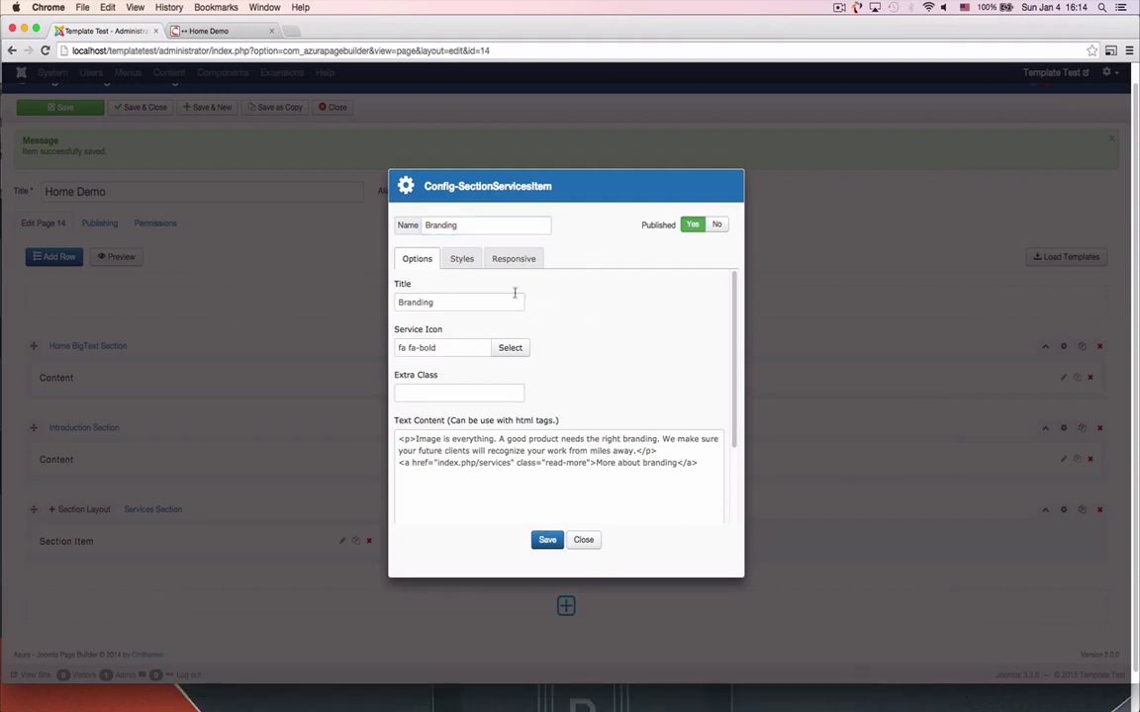
left_click(513, 258)
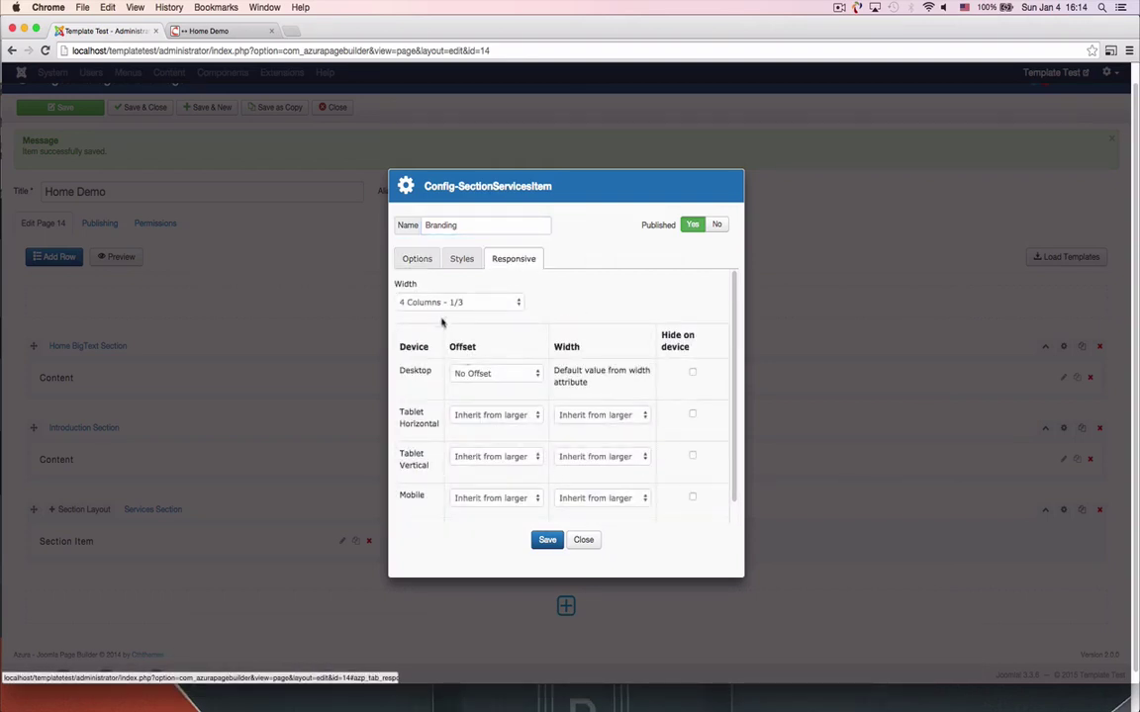
left_click(601, 458)
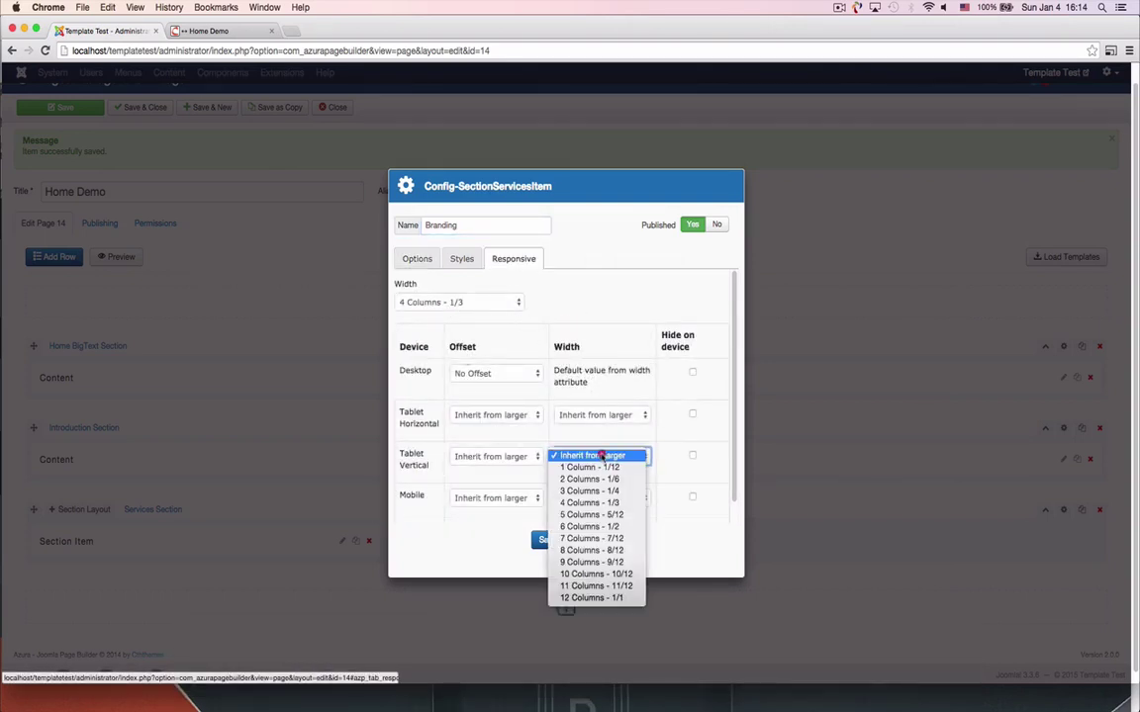
left_click(597, 527)
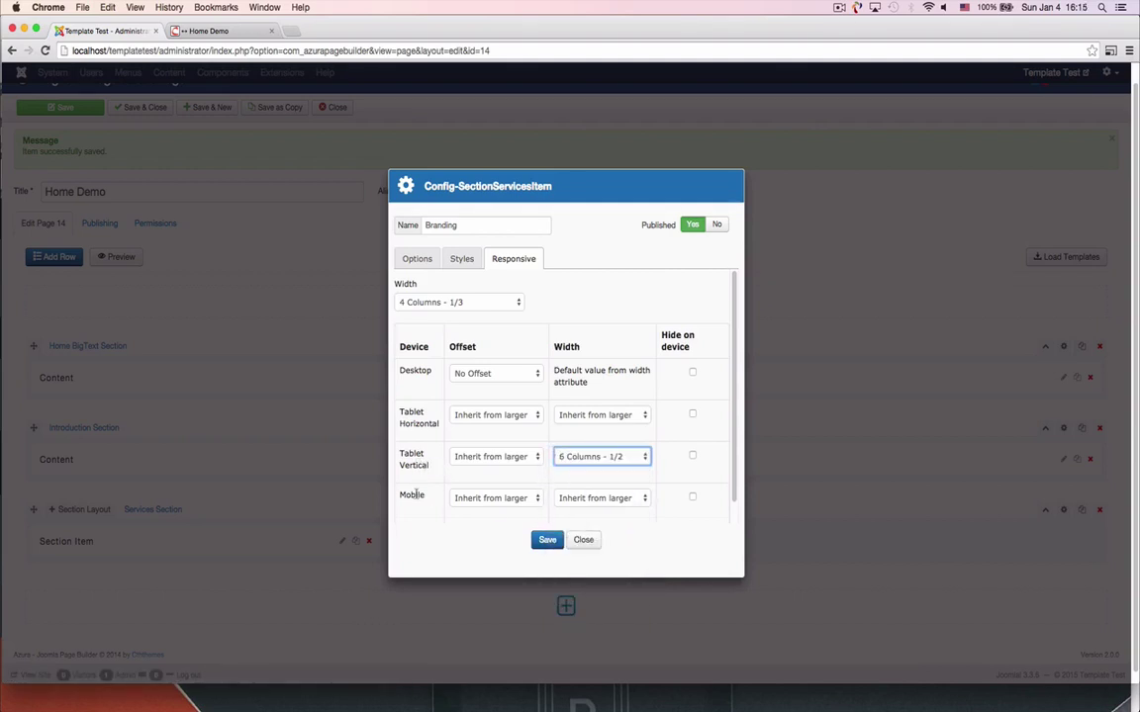
left_click(598, 500)
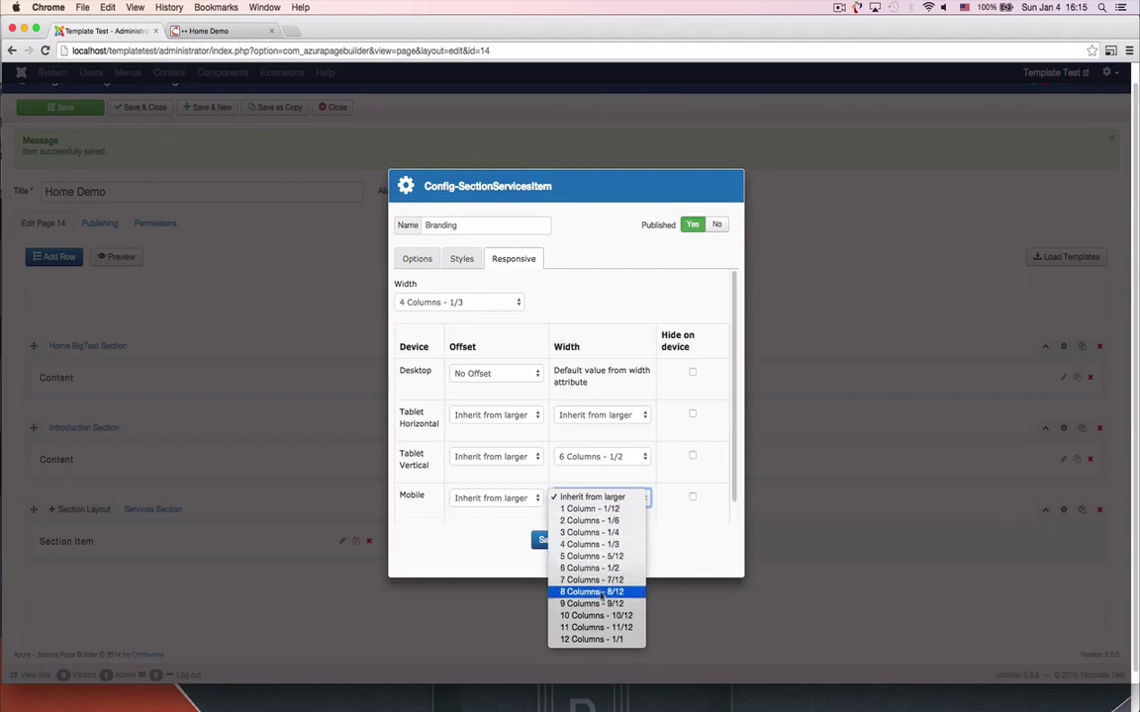
left_click(591, 639)
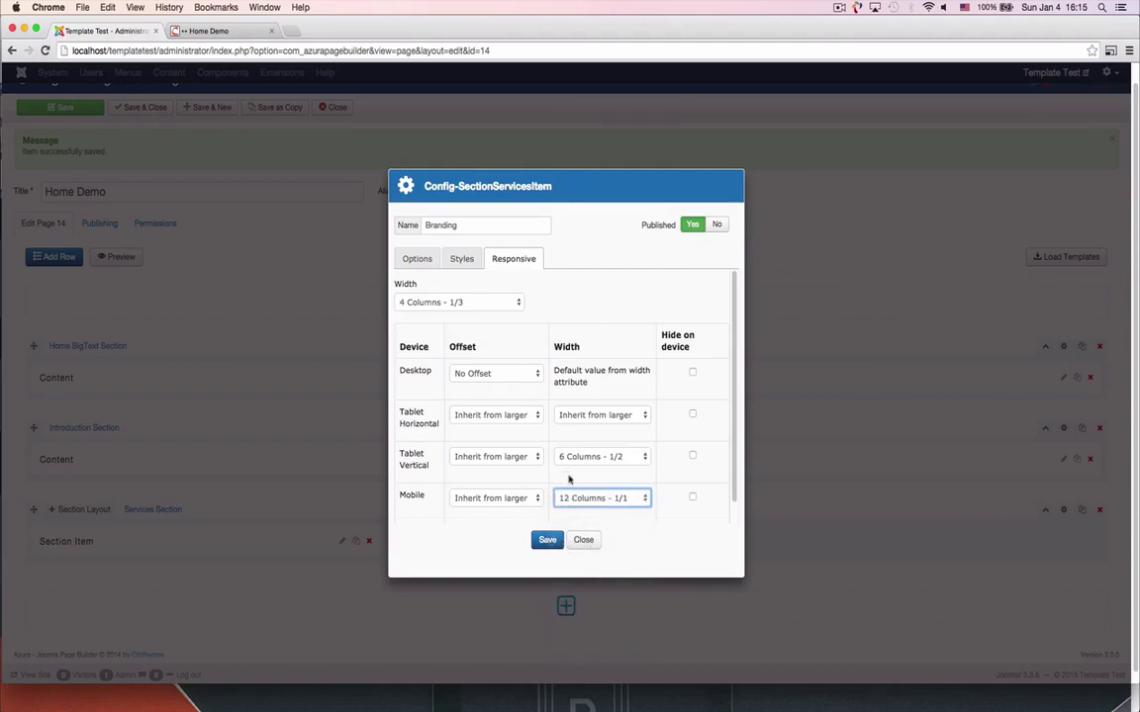
left_click(544, 540)
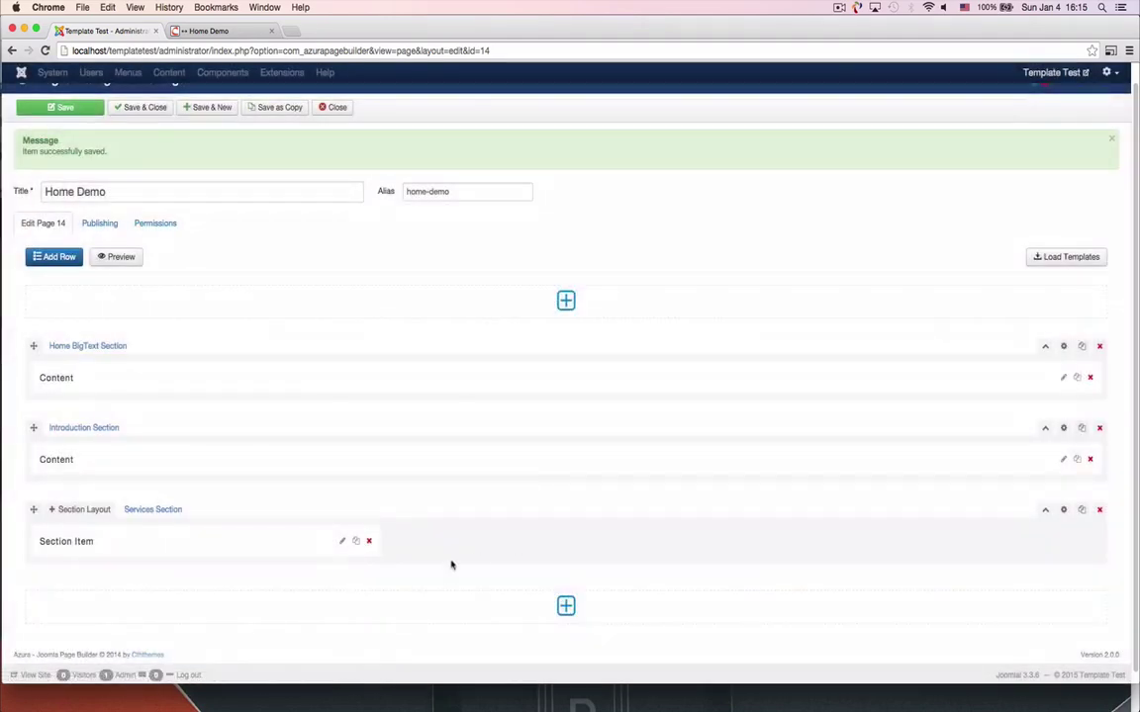
Step: Duplicate the reconfigured Branding item five times in the Services Section and save the page
left_click(356, 541)
left_click(356, 542)
left_click(357, 541)
left_click(356, 542)
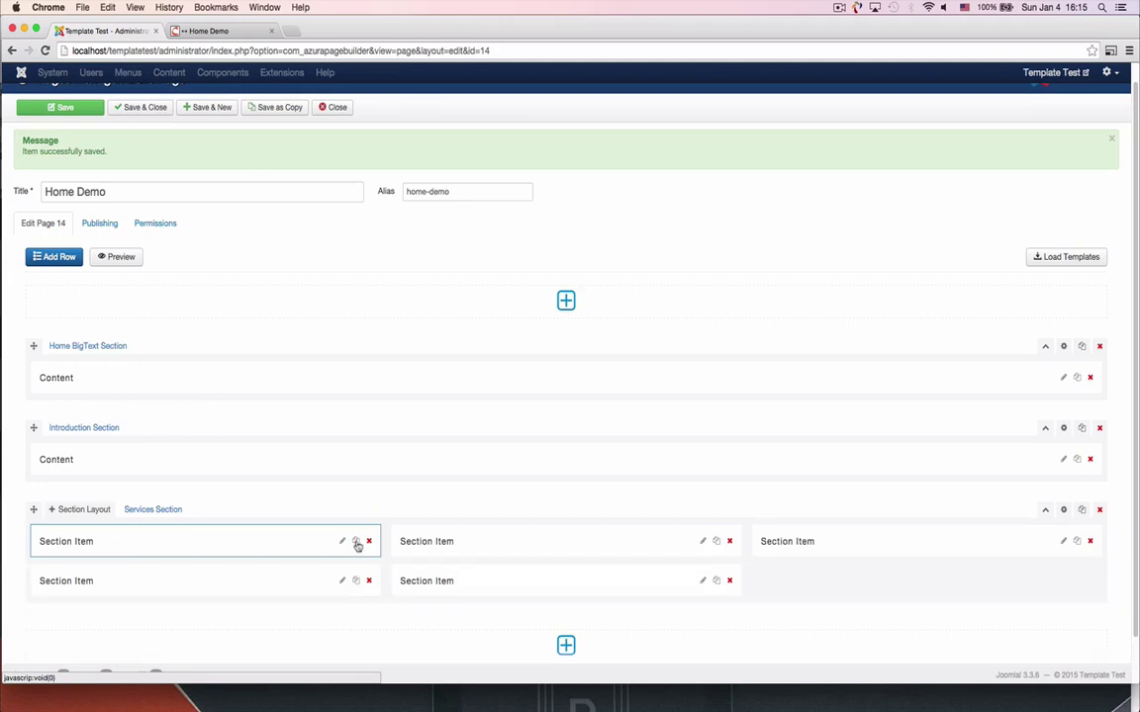
left_click(356, 541)
left_click(54, 109)
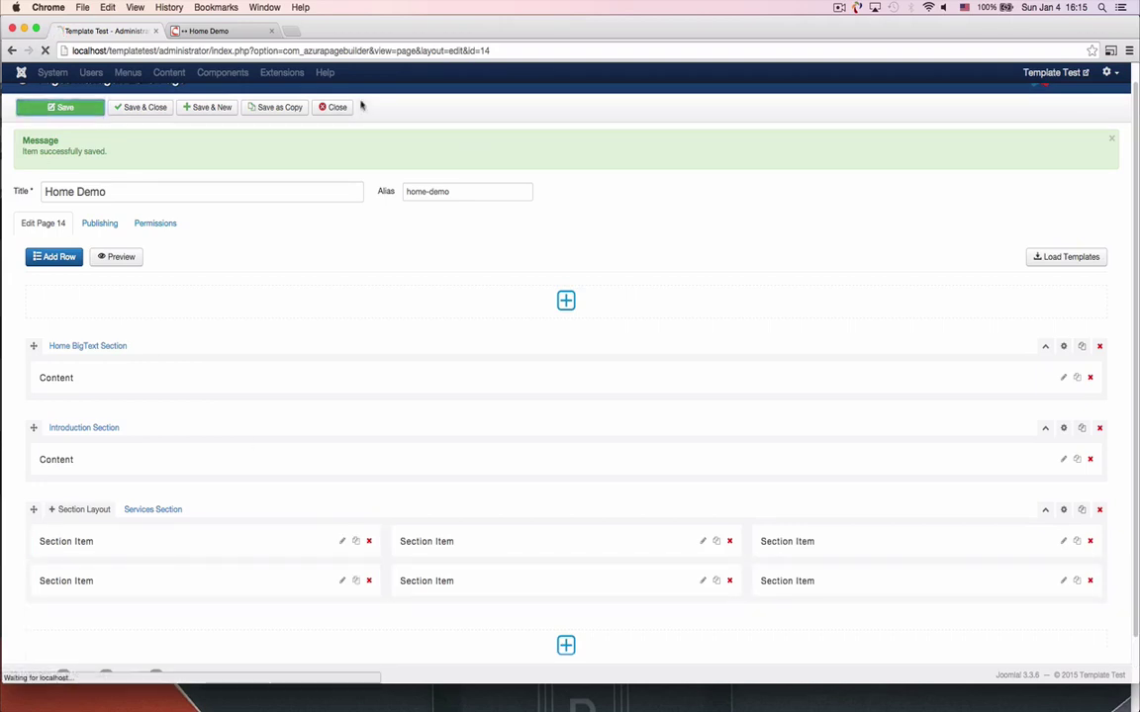
Step: Return the live Home Demo page to auto size, reload it, and review the services section at full desktop width
left_click(223, 32)
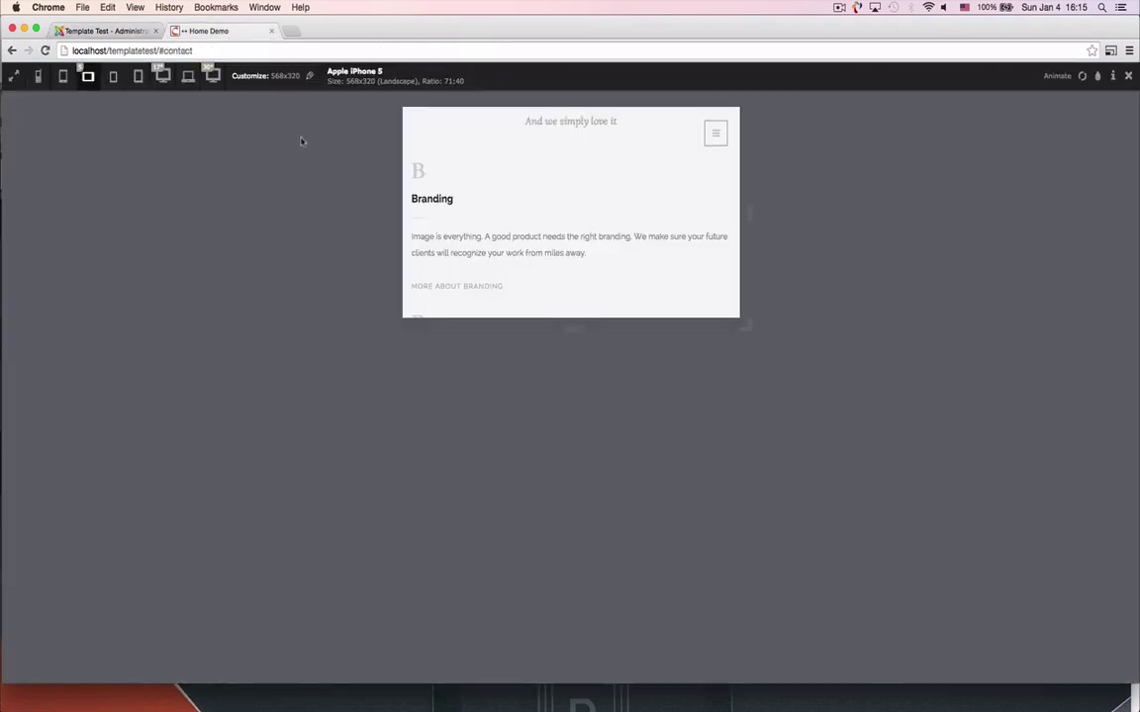
left_click(13, 76)
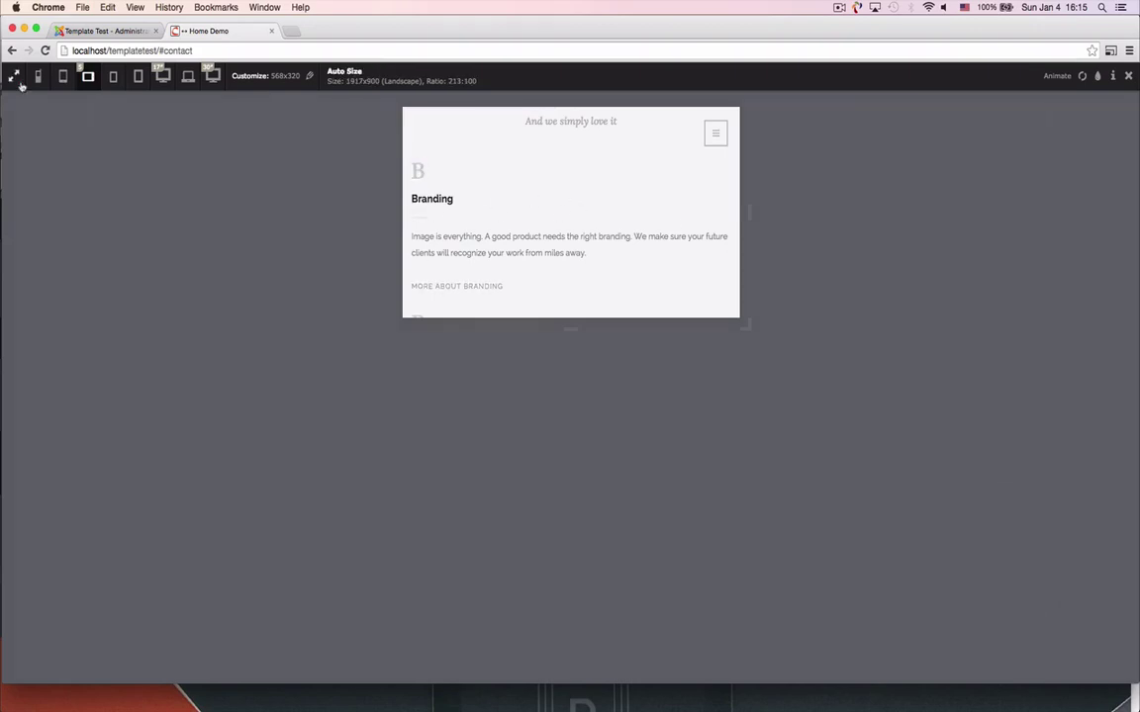
scroll(832, 340, "up", 5)
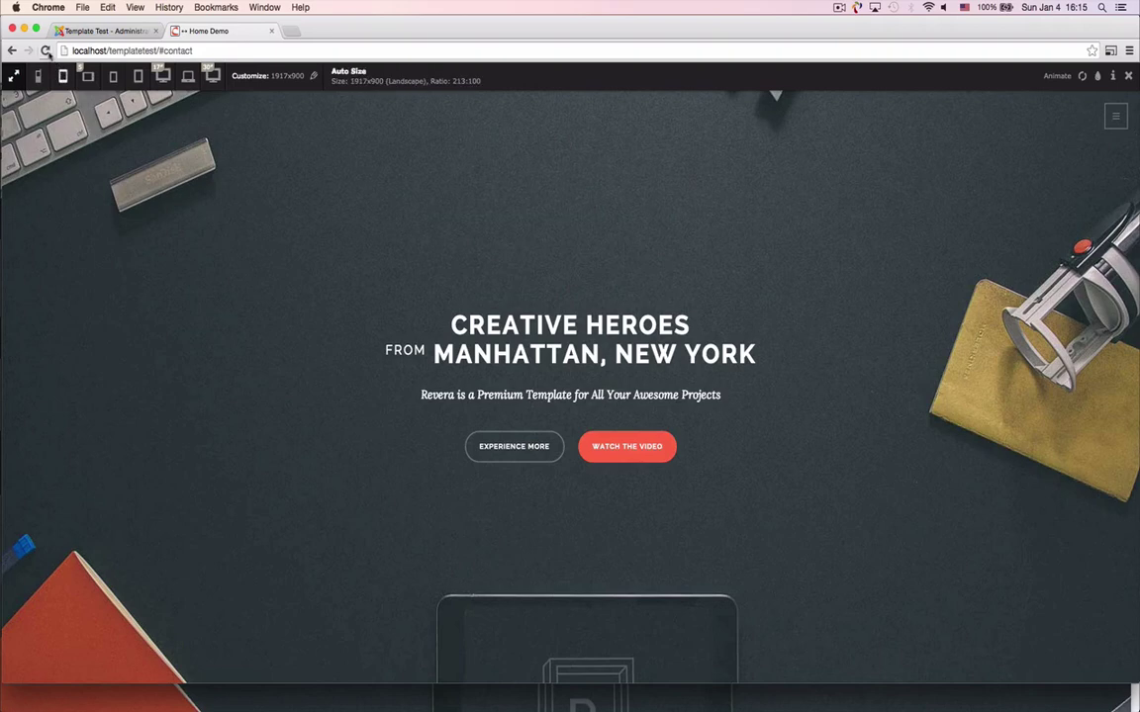
left_click(44, 50)
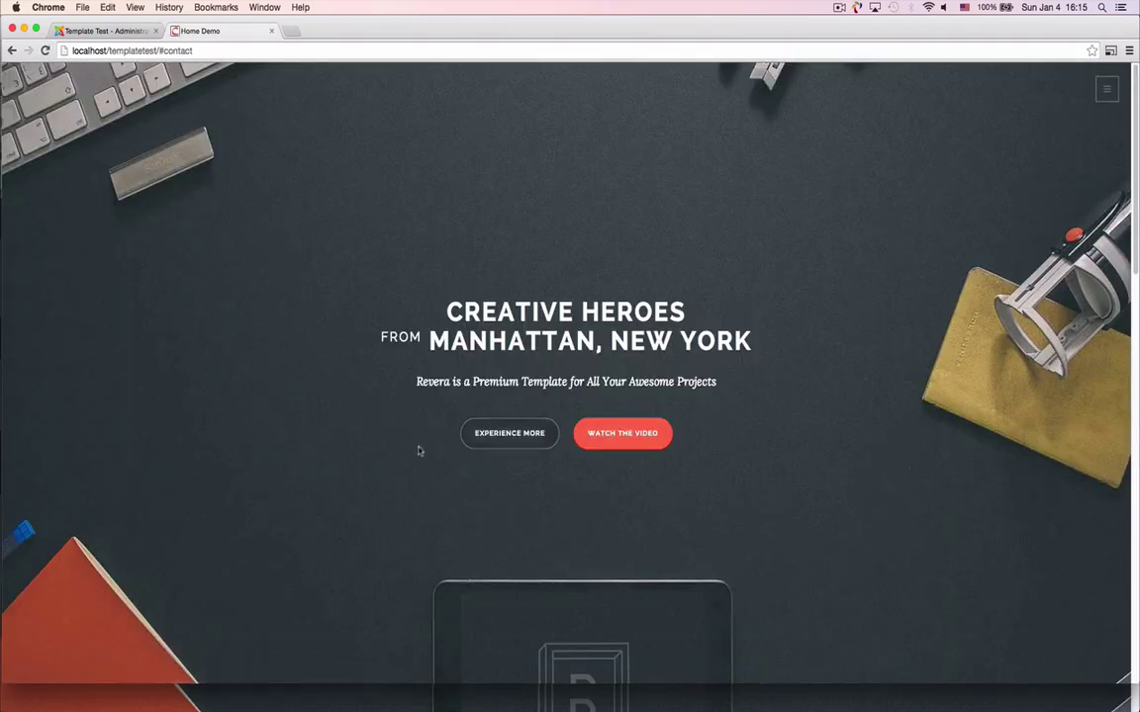
scroll(603, 323, "down", 5)
scroll(605, 325, "down", 5)
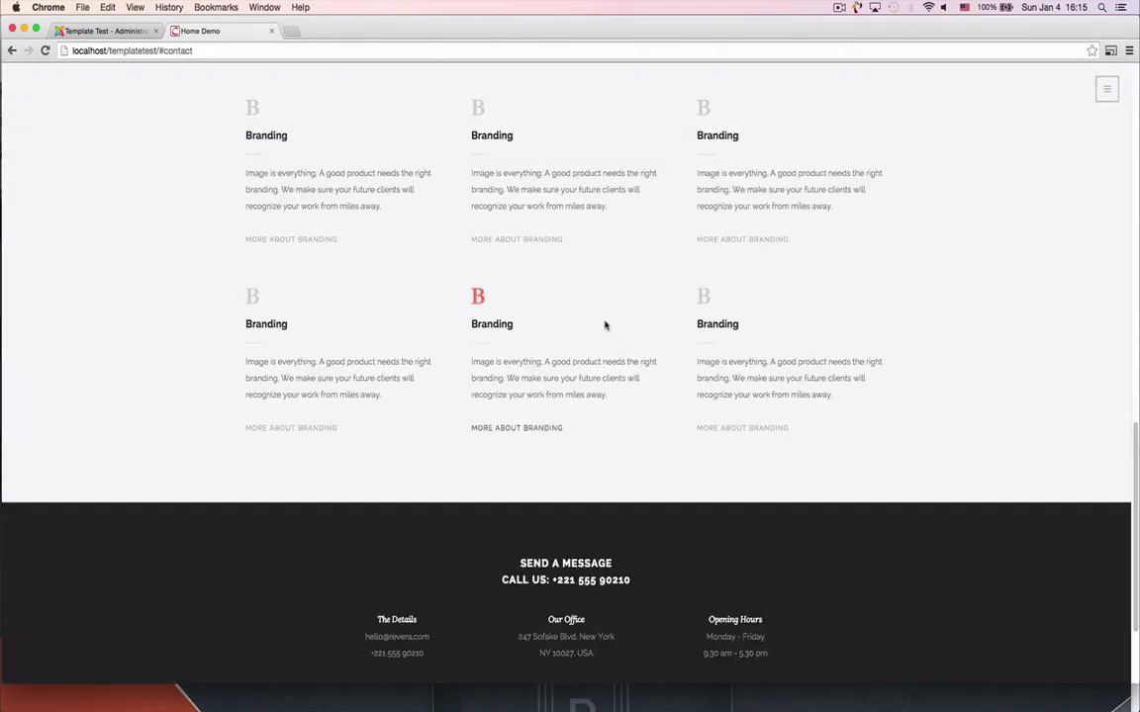
scroll(136, 163, "up", 1)
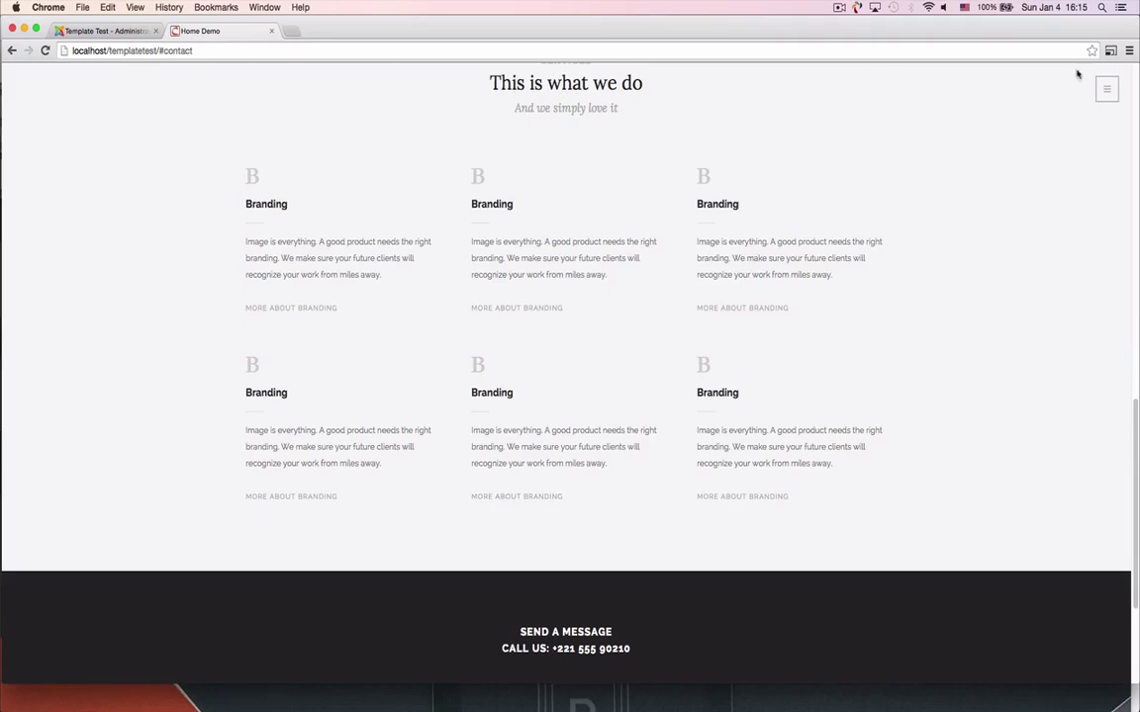
Step: Preview the services section in the responsive viewer at tablet portrait (768x1024) and tablet landscape (1024x768) sizes
left_click(1110, 50)
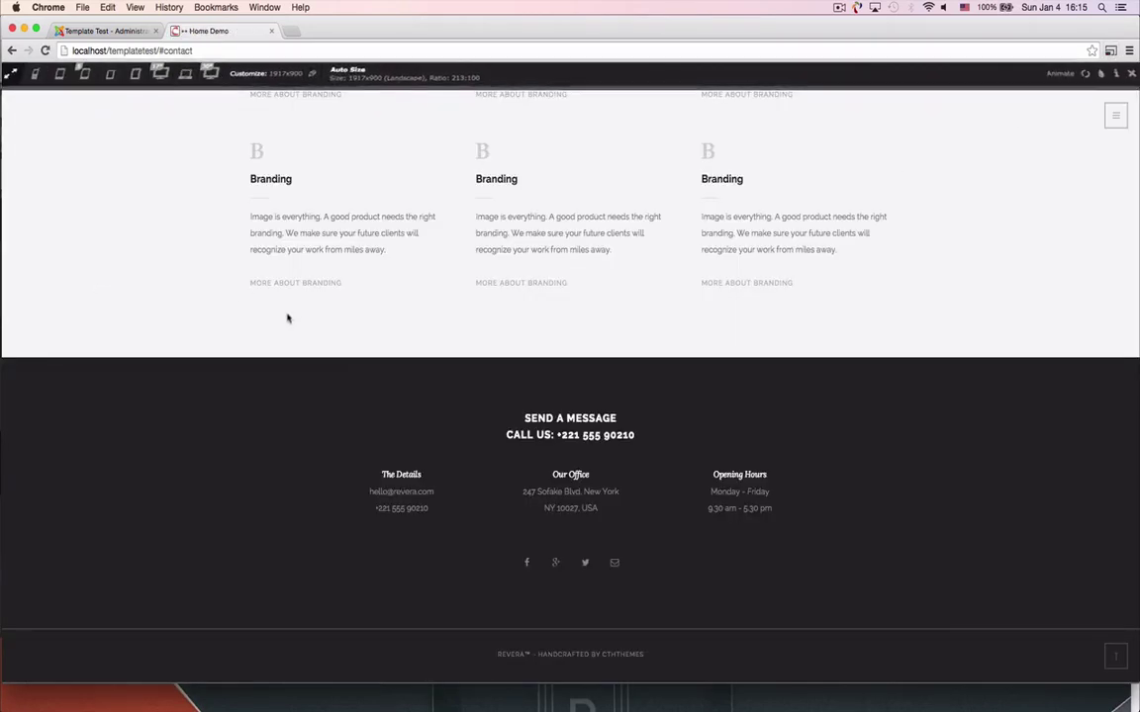
scroll(302, 319, "up", 4)
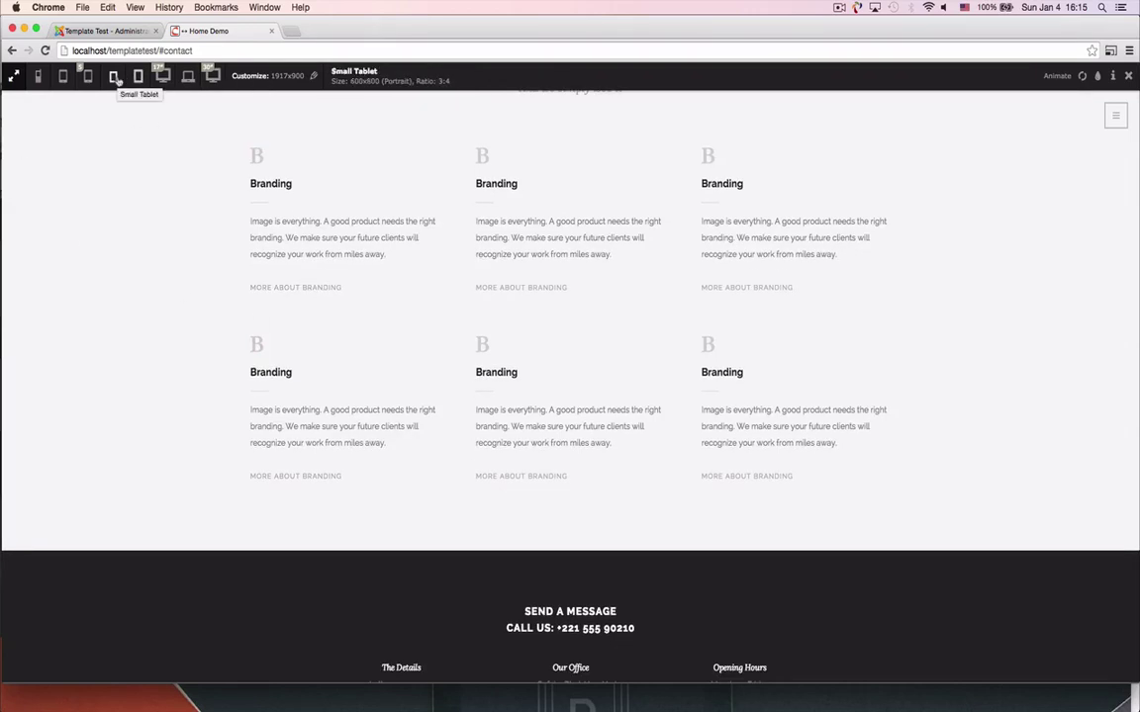
left_click(138, 77)
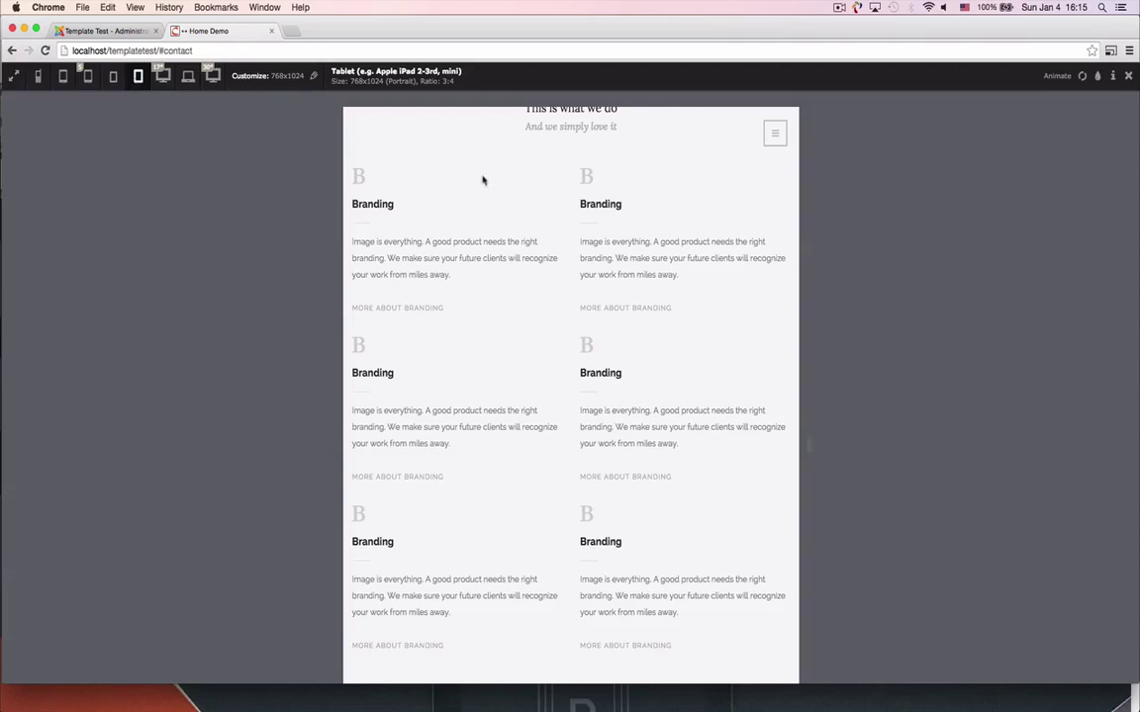
scroll(483, 180, "down", 3)
scroll(491, 310, "up", 5)
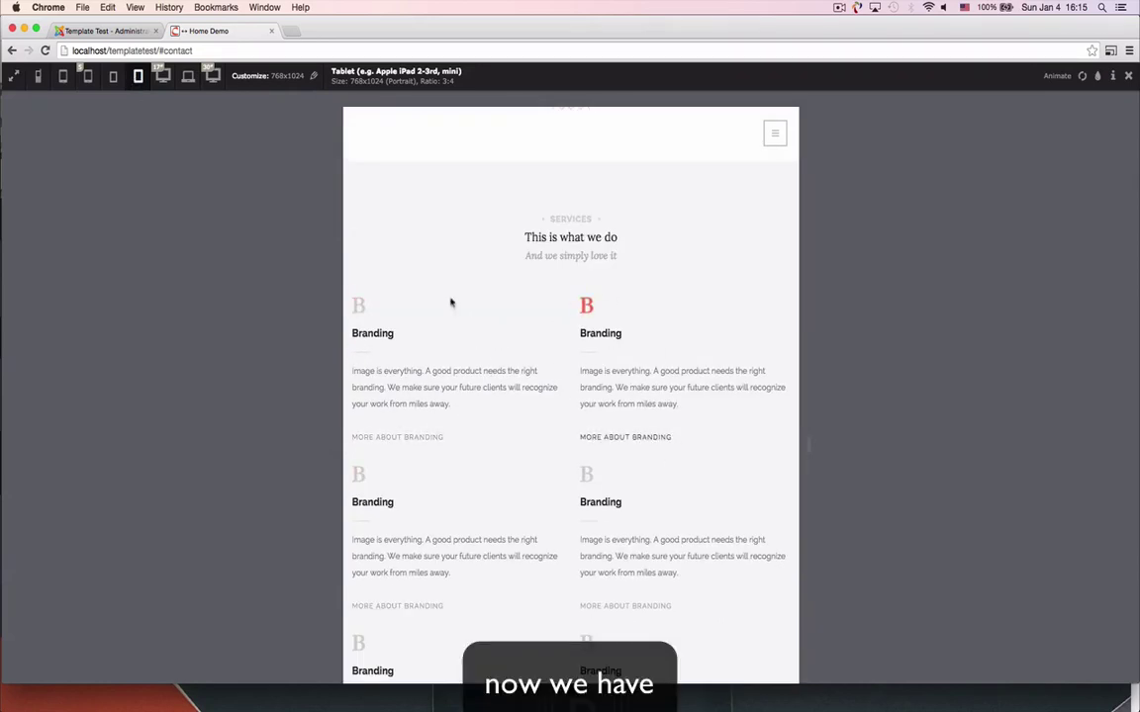
left_click(138, 84)
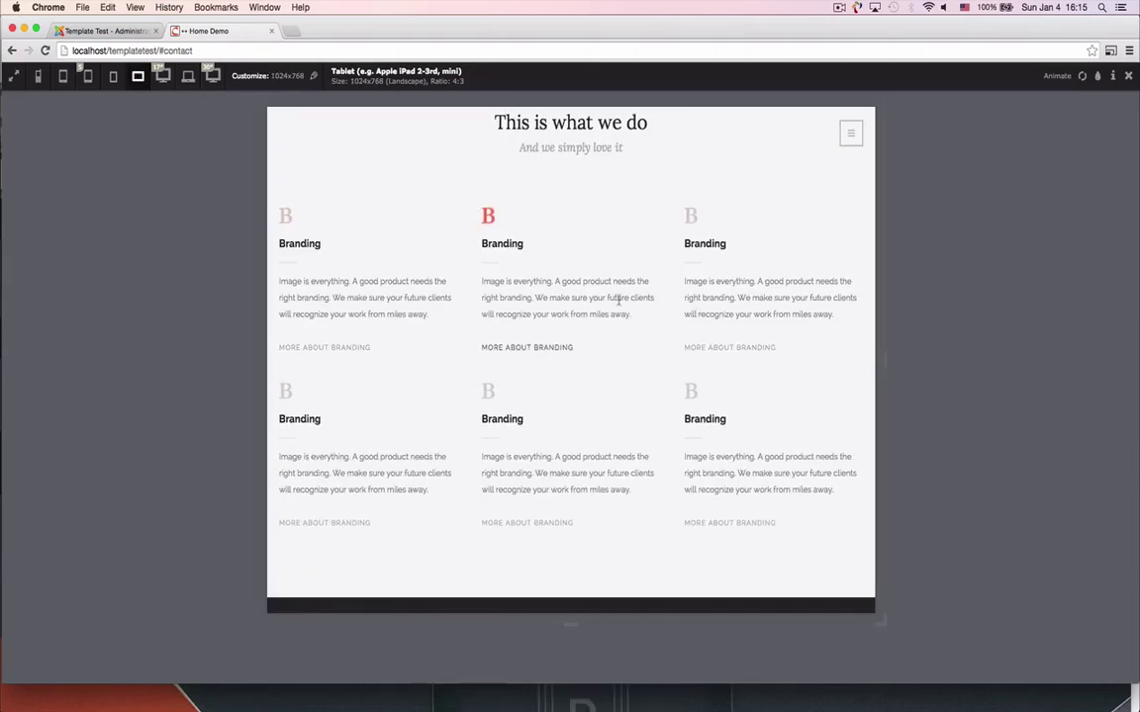
Step: Check the Branding items' layout at Apple iPhone 5 portrait (320x568) and landscape (568x320) sizes
left_click(87, 78)
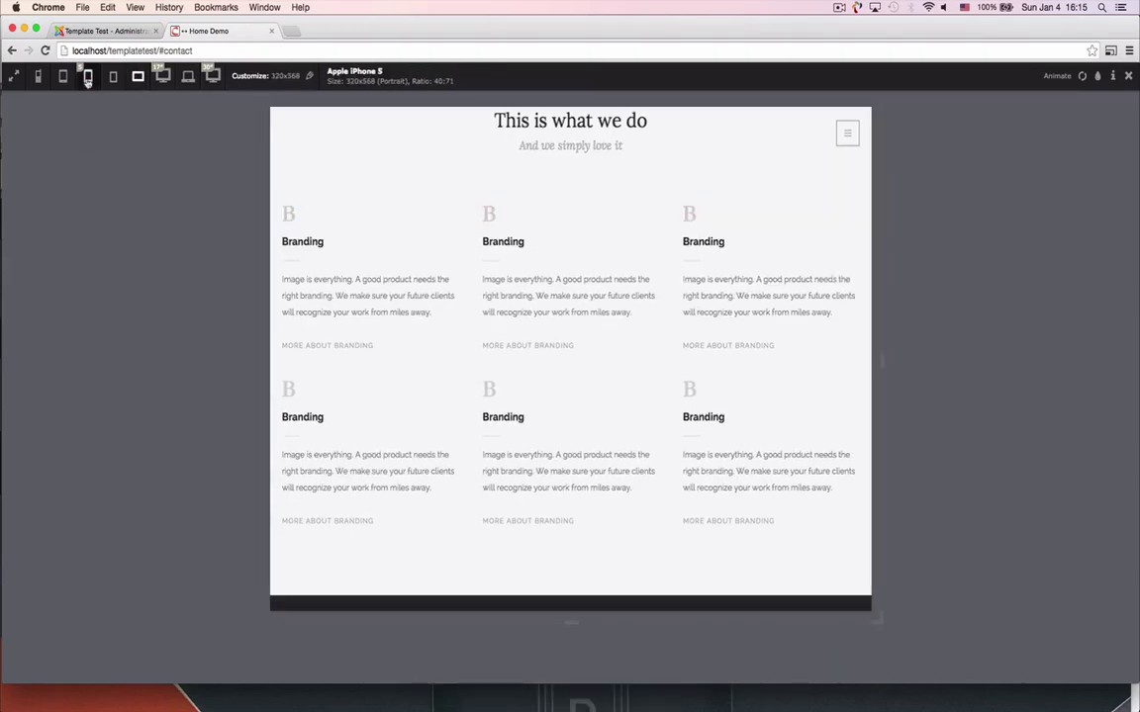
scroll(603, 257, "down", 2)
scroll(595, 224, "up", 10)
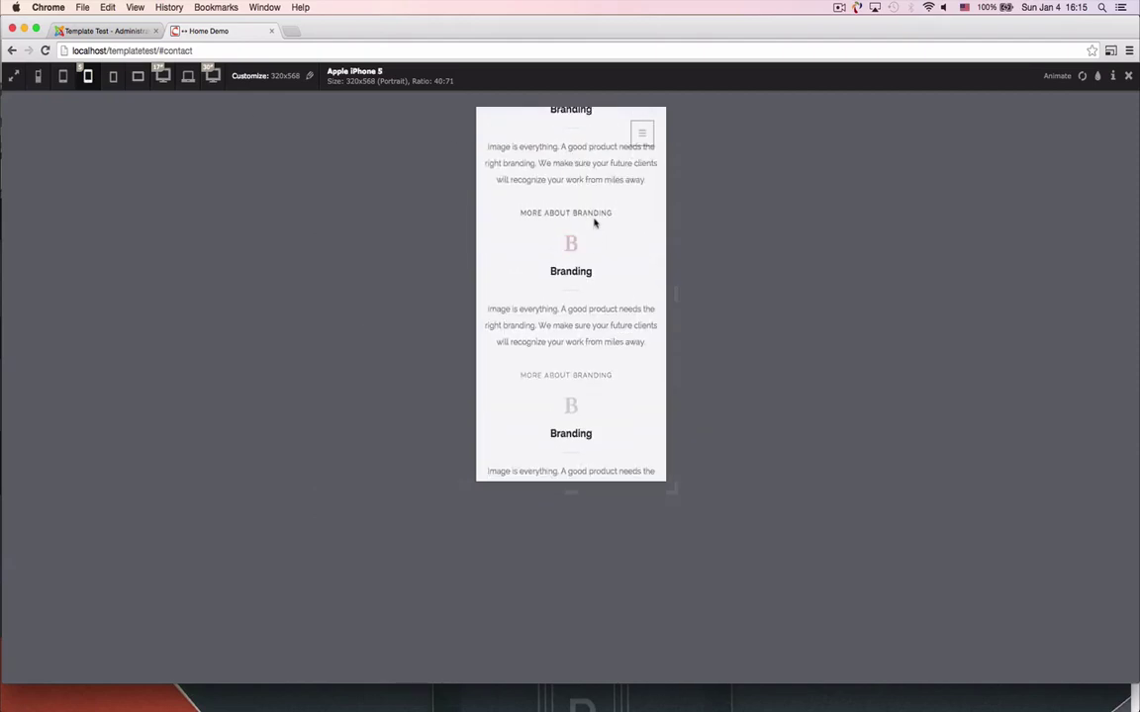
scroll(594, 224, "down", 8)
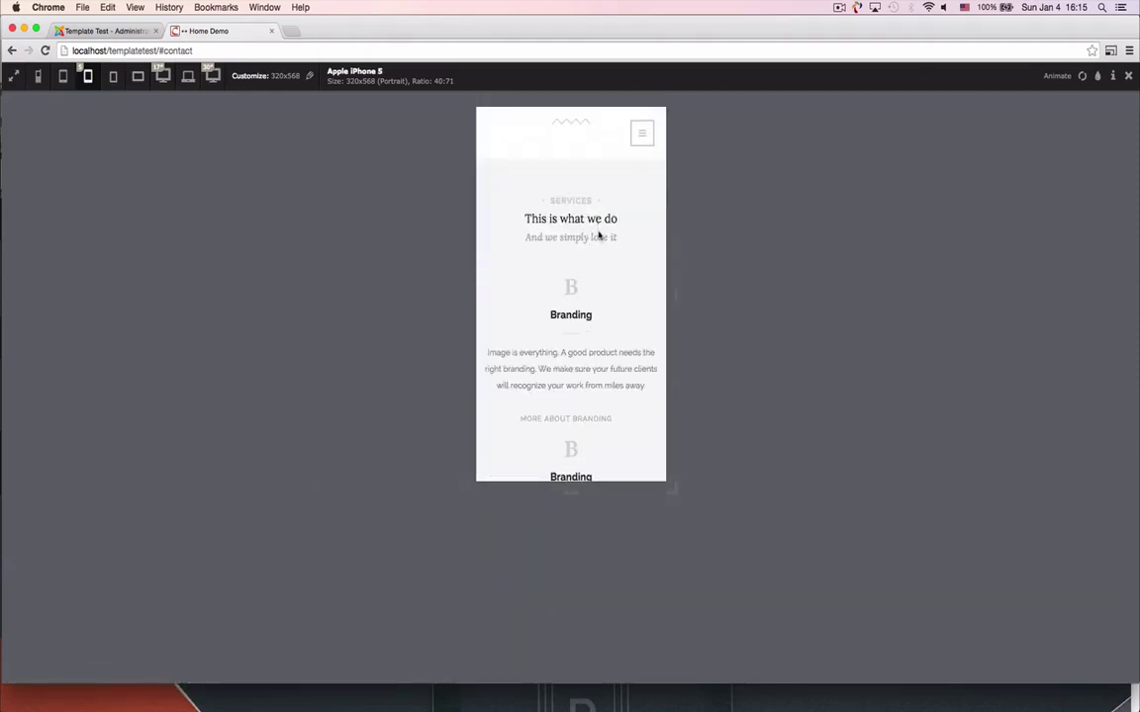
left_click(87, 79)
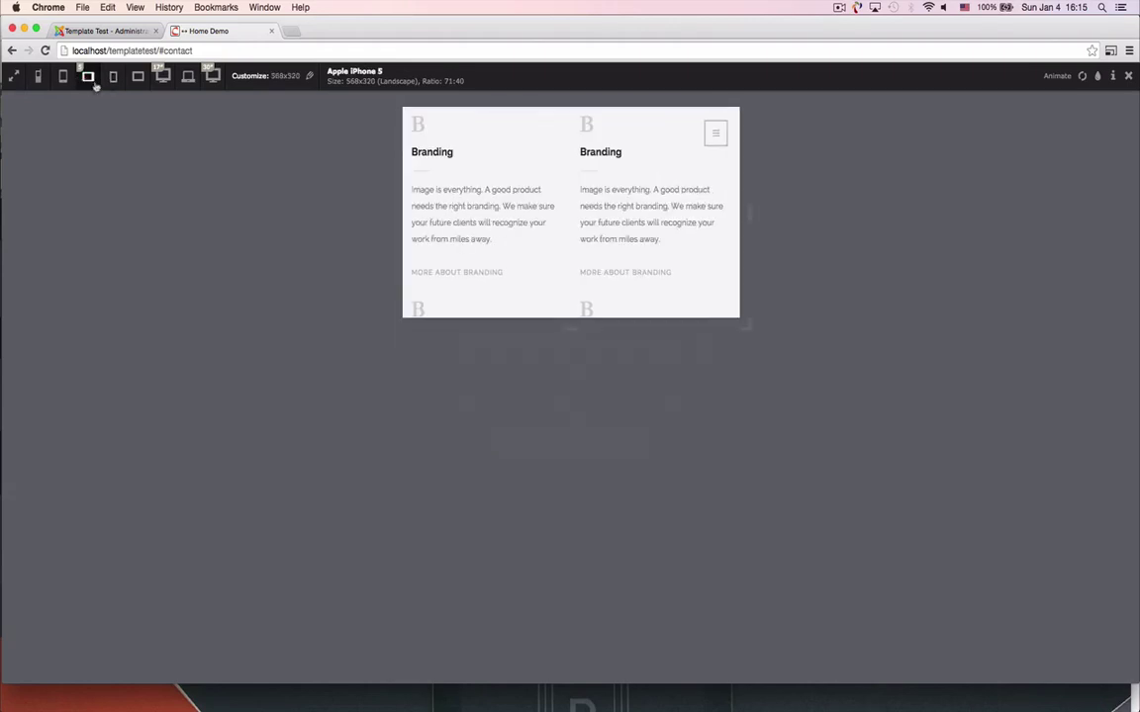
scroll(594, 237, "down", 4)
scroll(606, 259, "down", 5)
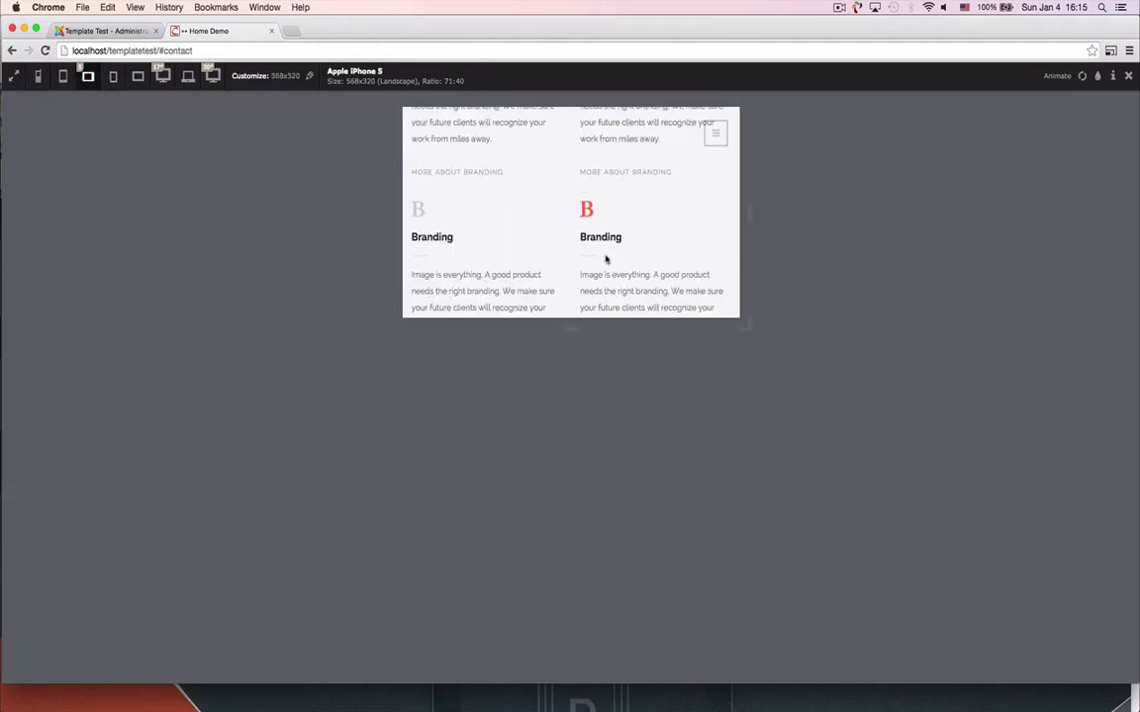
Step: Return the live preview to auto size and go back to the Home Demo page in the page builder
left_click(14, 76)
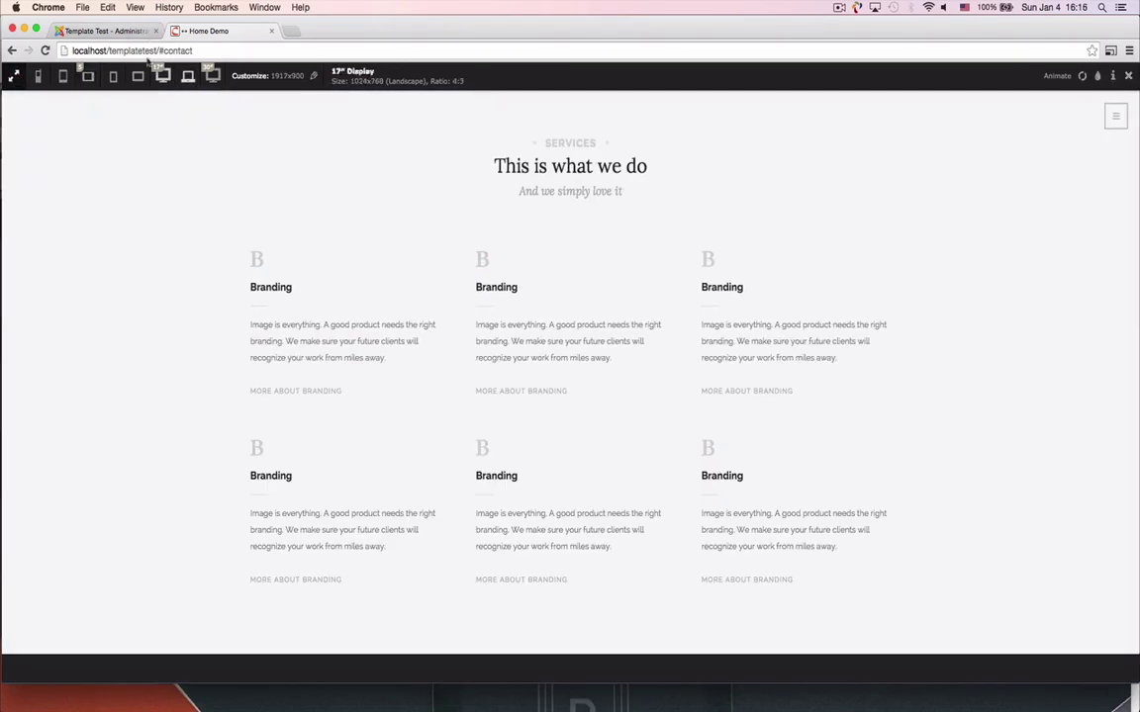
left_click(137, 32)
left_click(234, 52)
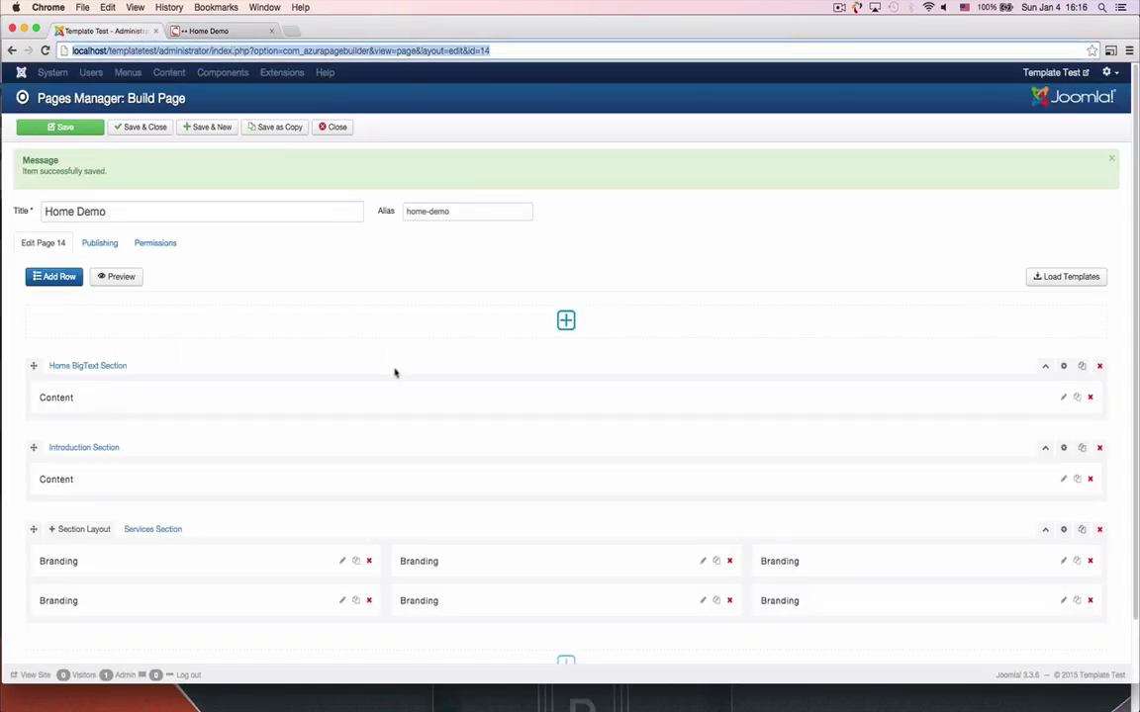
left_click(420, 308)
scroll(425, 323, "down", 3)
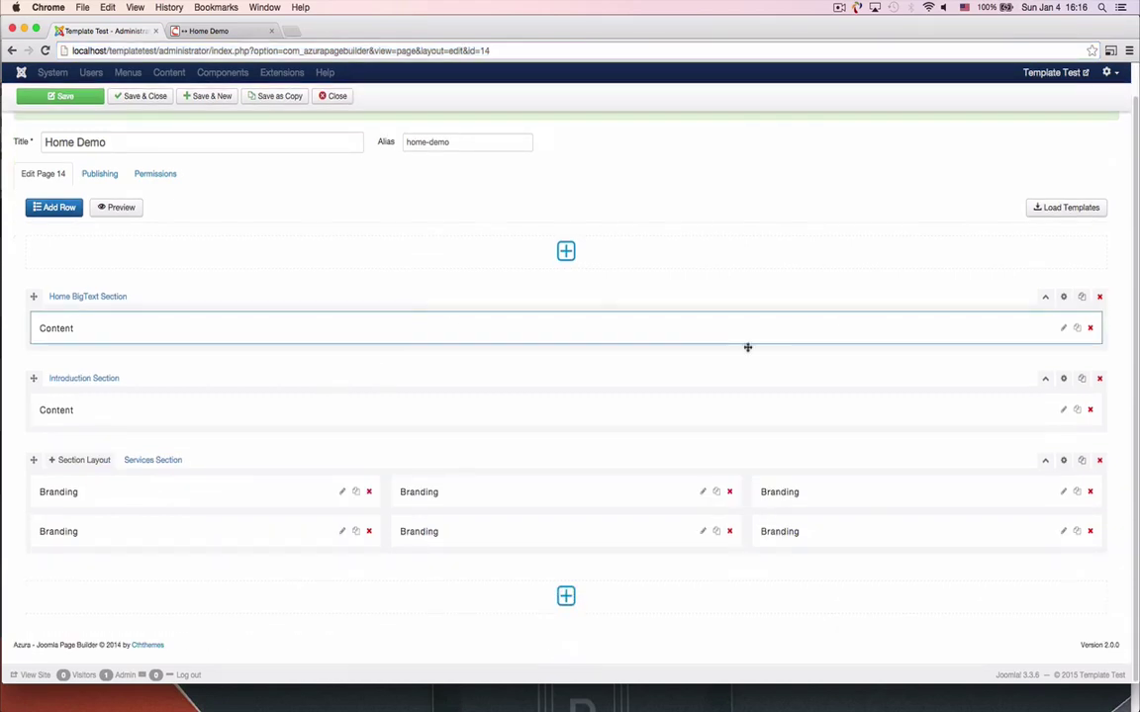
scroll(1074, 430, "up", 3)
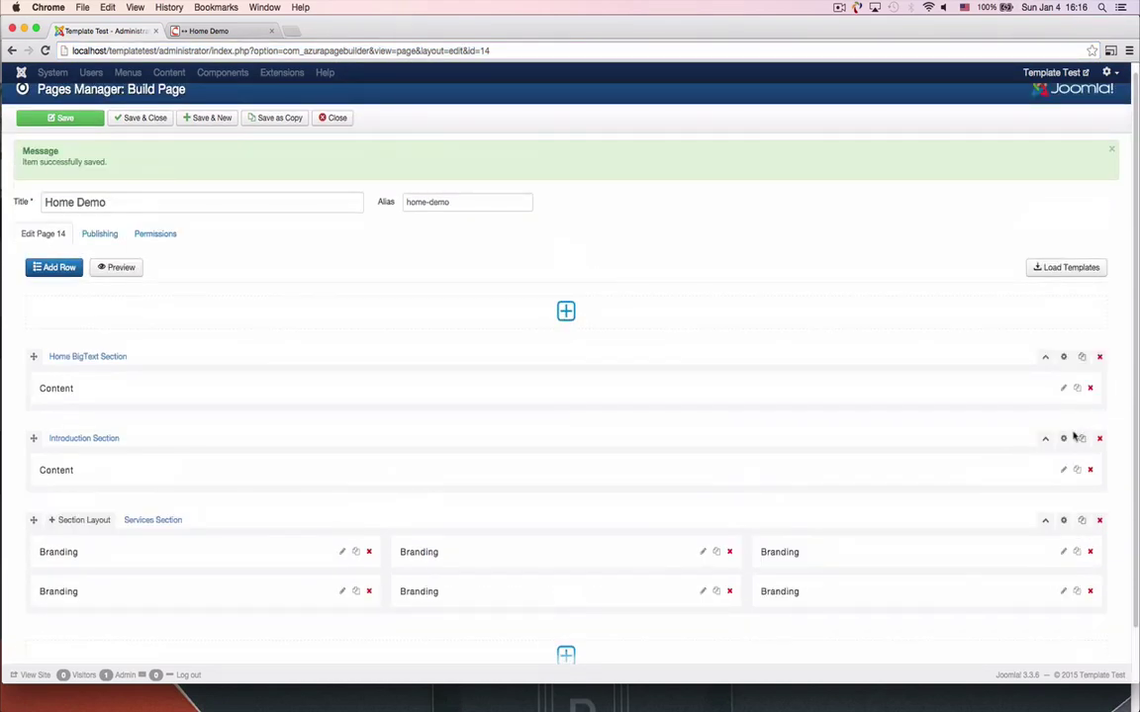
Step: Browse the list of saved page templates and close it without loading one
left_click(1085, 267)
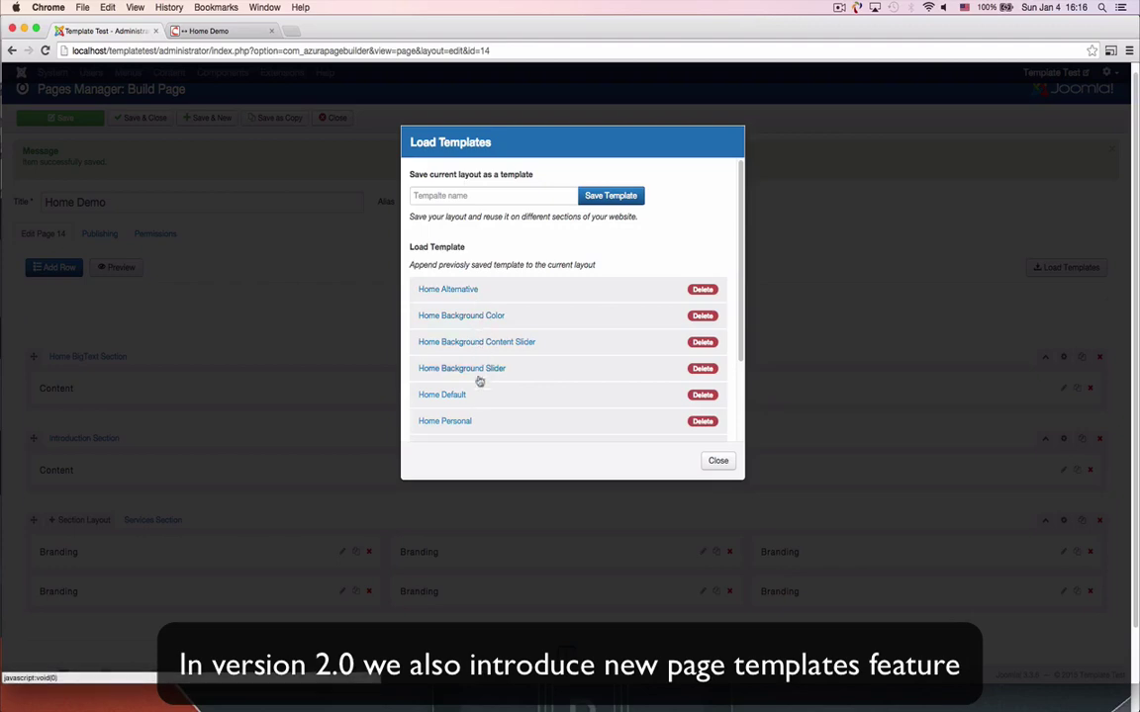
scroll(482, 374, "down", 3)
scroll(483, 407, "up", 3)
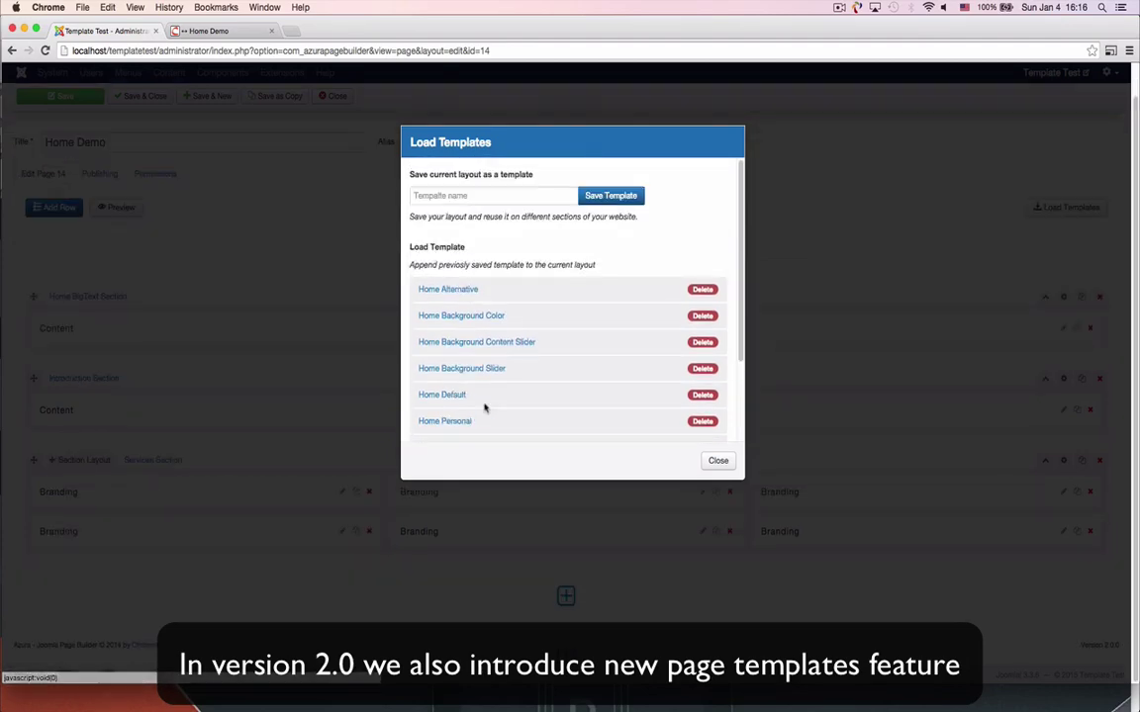
left_click(719, 463)
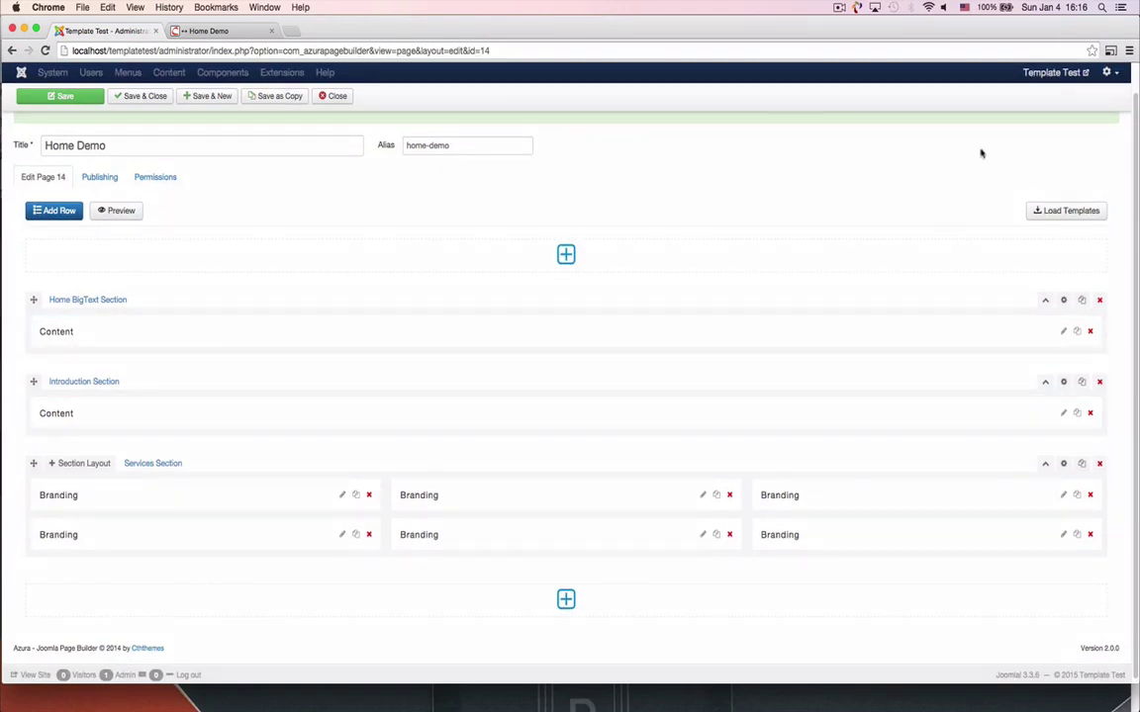
Step: Delete the Home BigText, Introduction and Services sections from the Home Demo page
left_click(1099, 301)
left_click(648, 244)
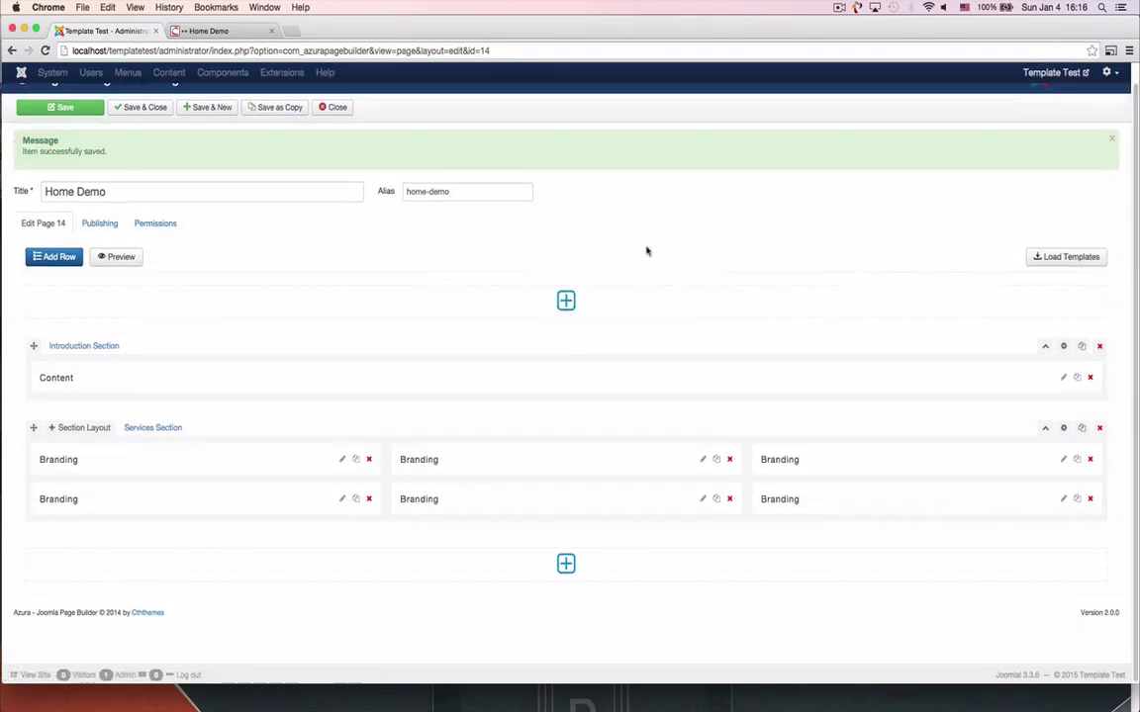
left_click(1099, 348)
left_click(661, 245)
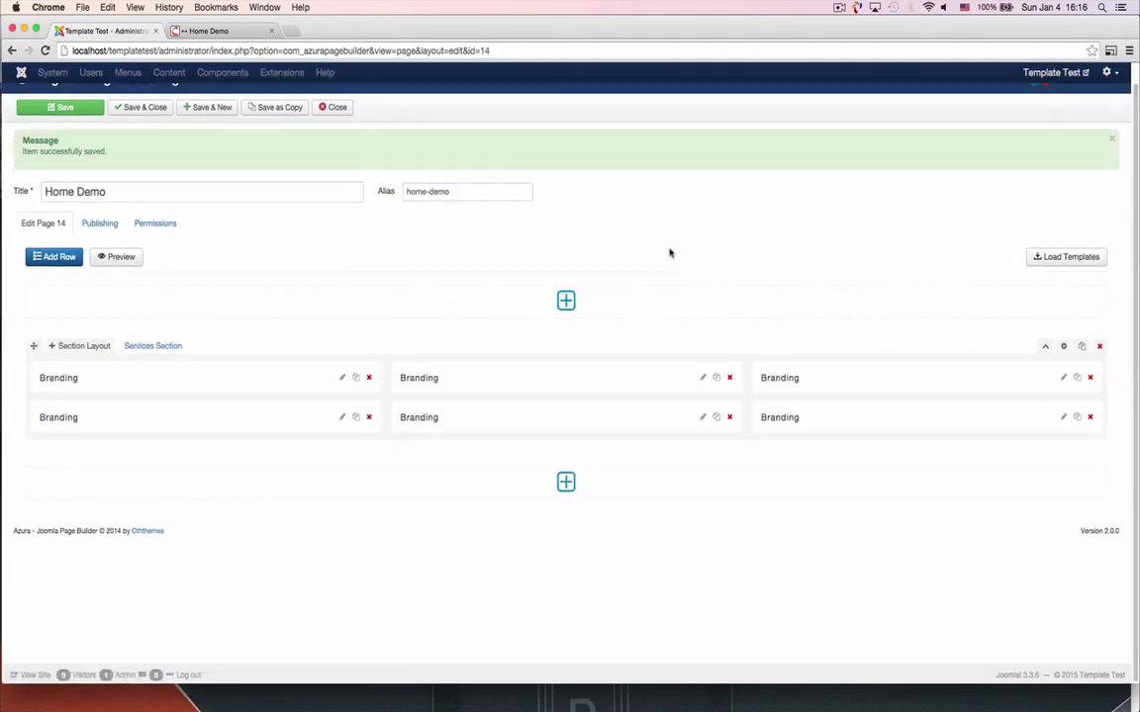
left_click(1099, 346)
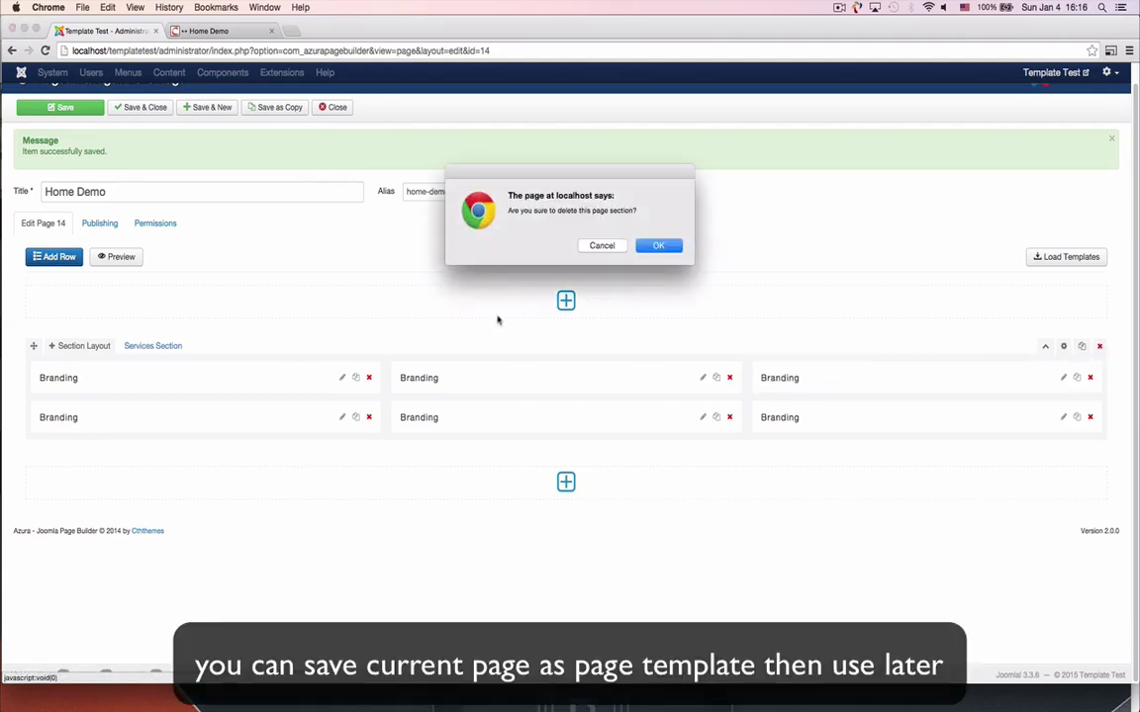
left_click(656, 245)
Step: Load the Home Default page template into the emptied Home Demo layout
left_click(1071, 256)
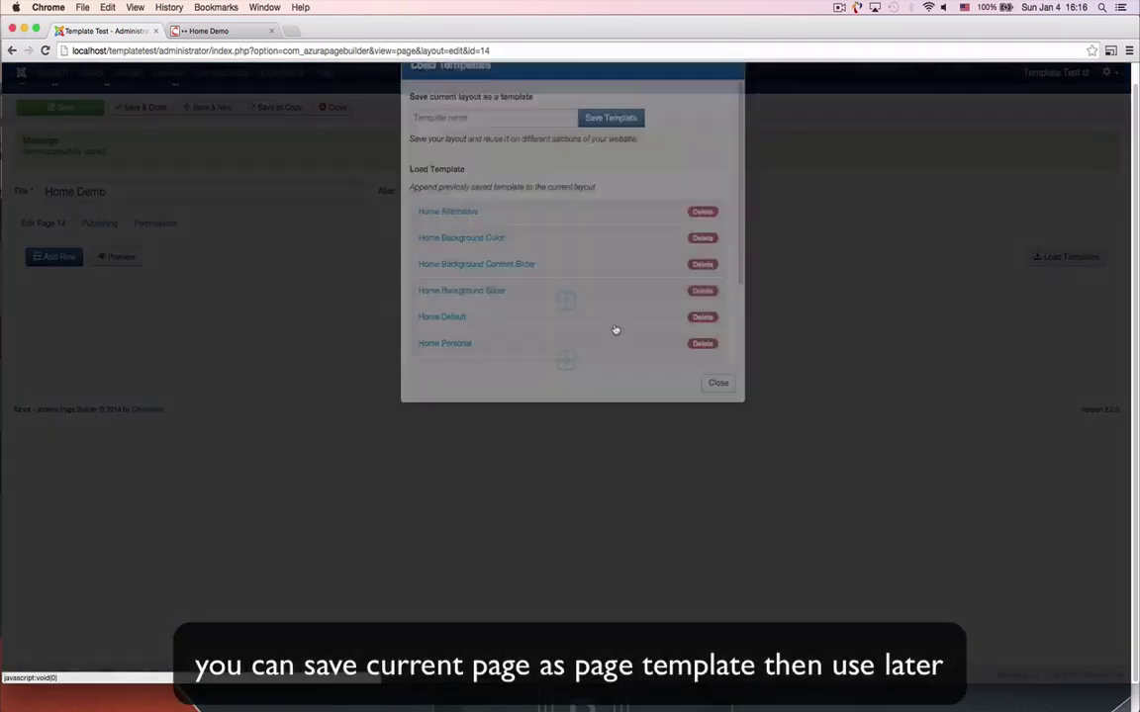
scroll(492, 326, "down", 3)
scroll(492, 327, "down", 1)
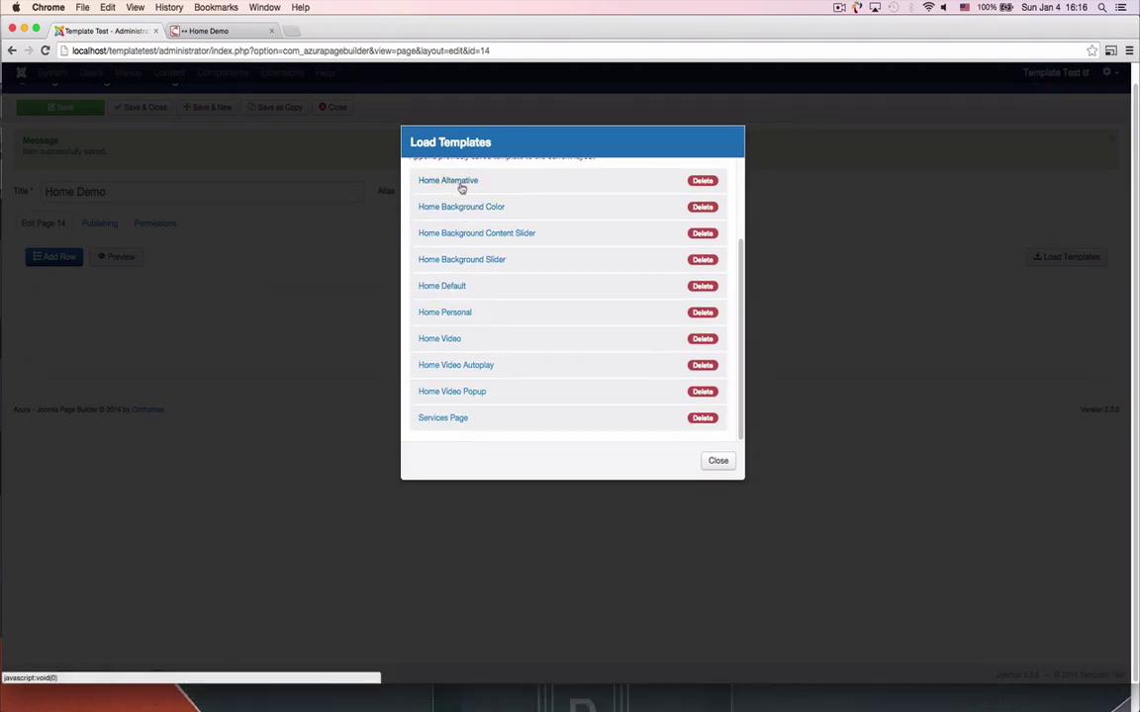
left_click(559, 277)
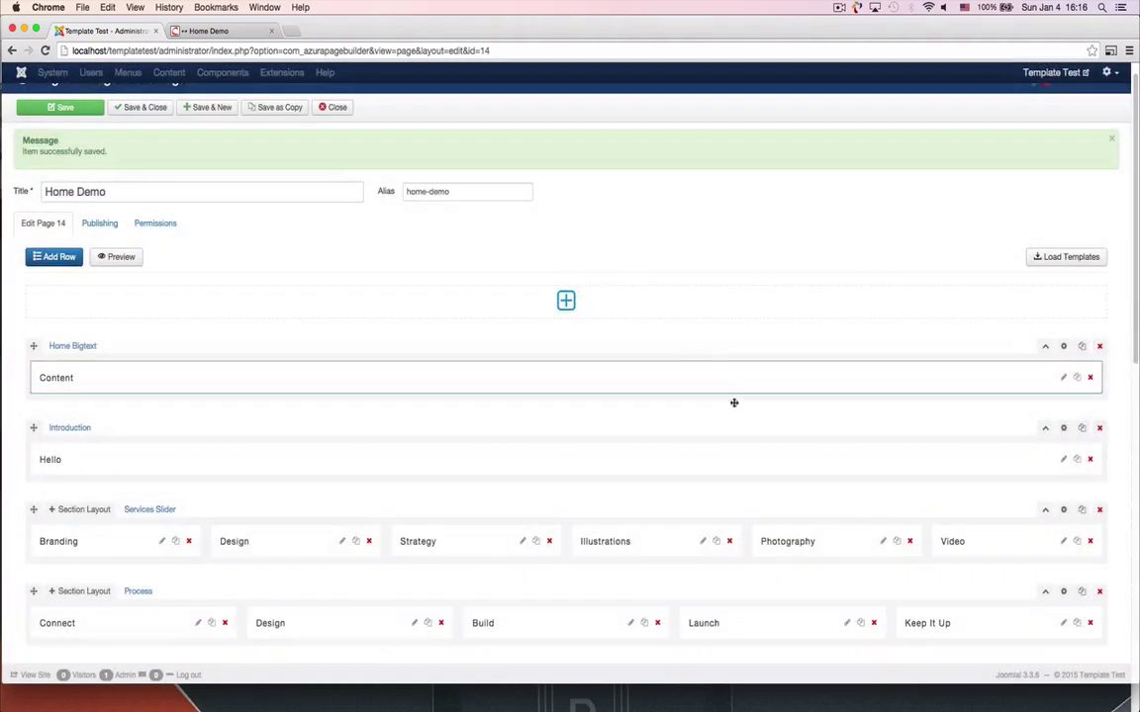
Step: Look through the template's sections and inspect the responsive width settings of Plan 1 in the Pricing Section
scroll(427, 475, "down", 4)
scroll(428, 478, "up", 5)
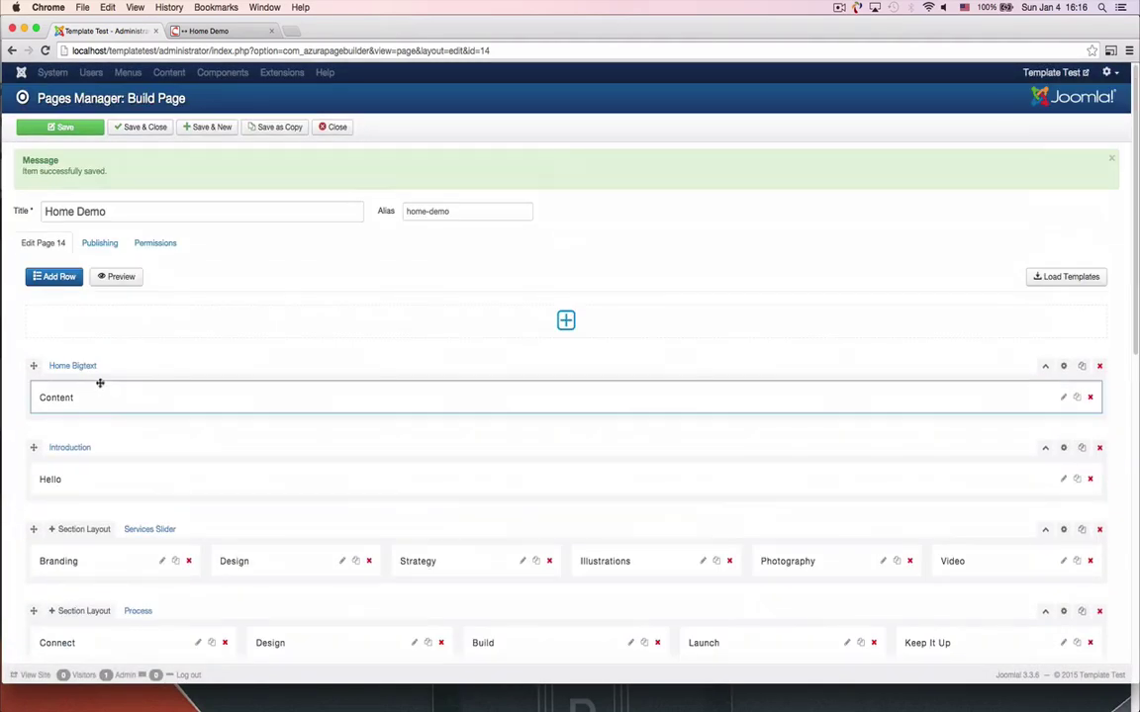
scroll(340, 455, "down", 5)
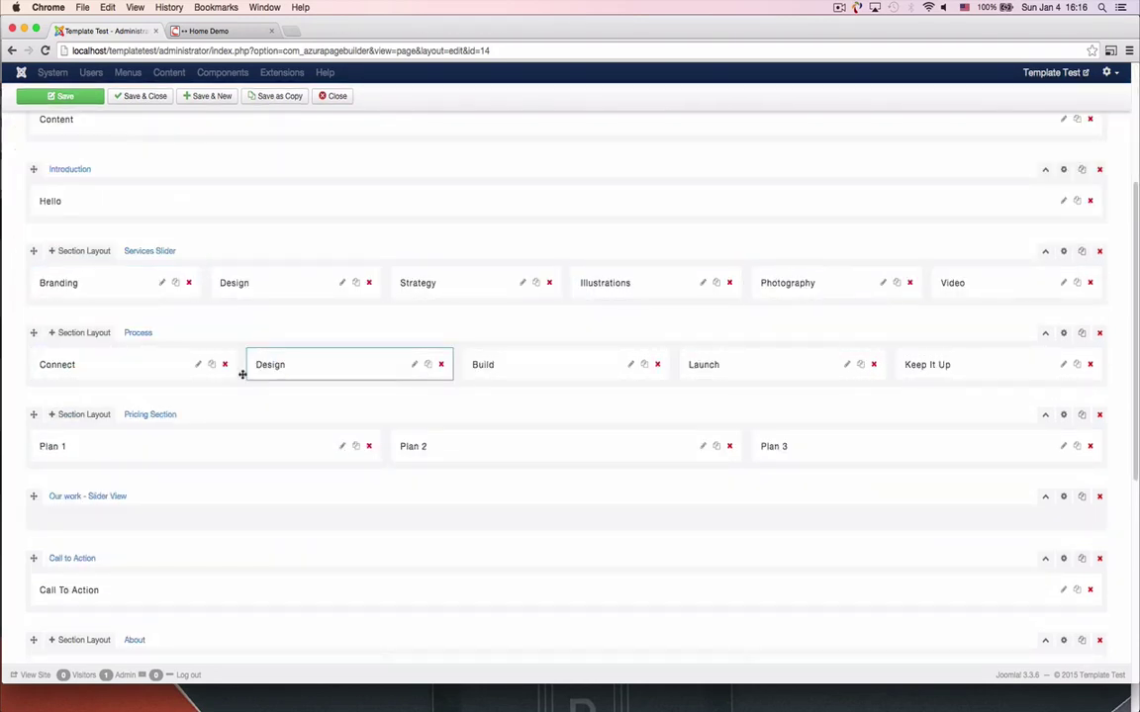
scroll(371, 445, "down", 2)
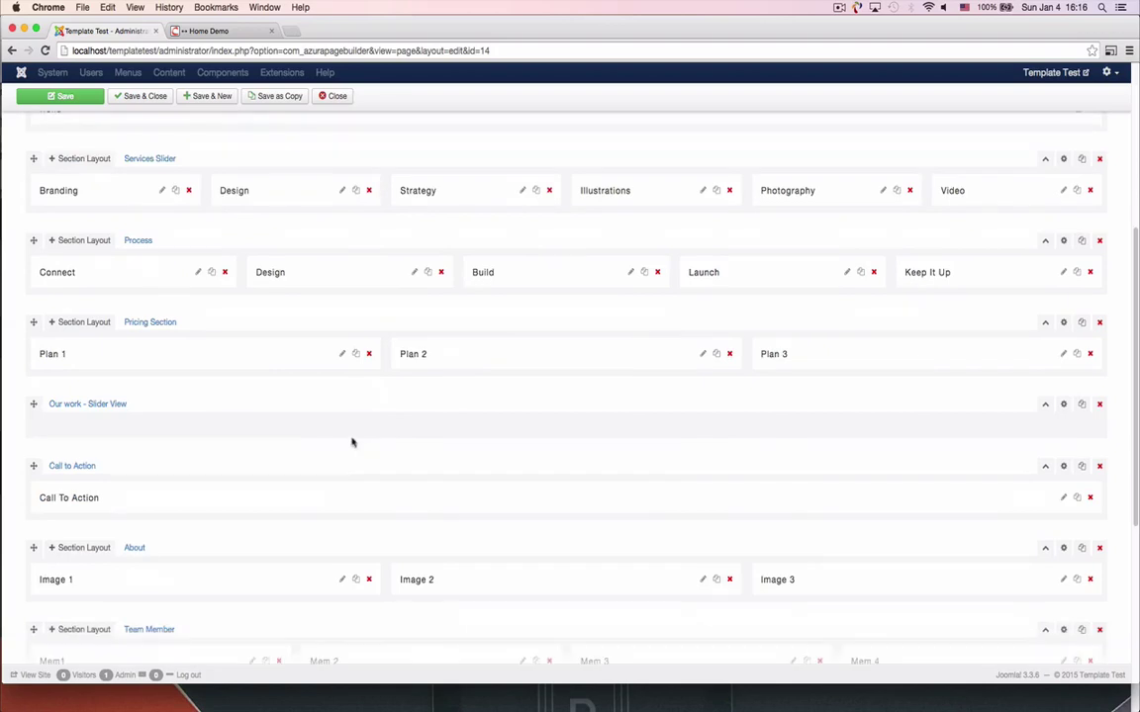
left_click(342, 355)
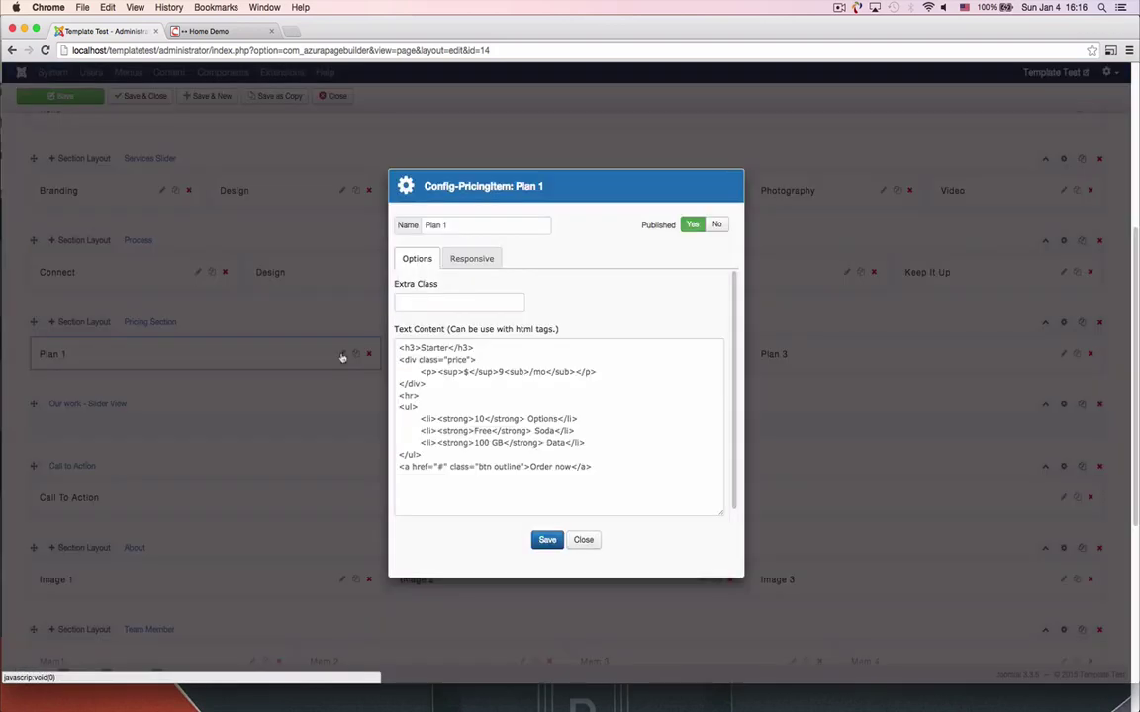
left_click(471, 260)
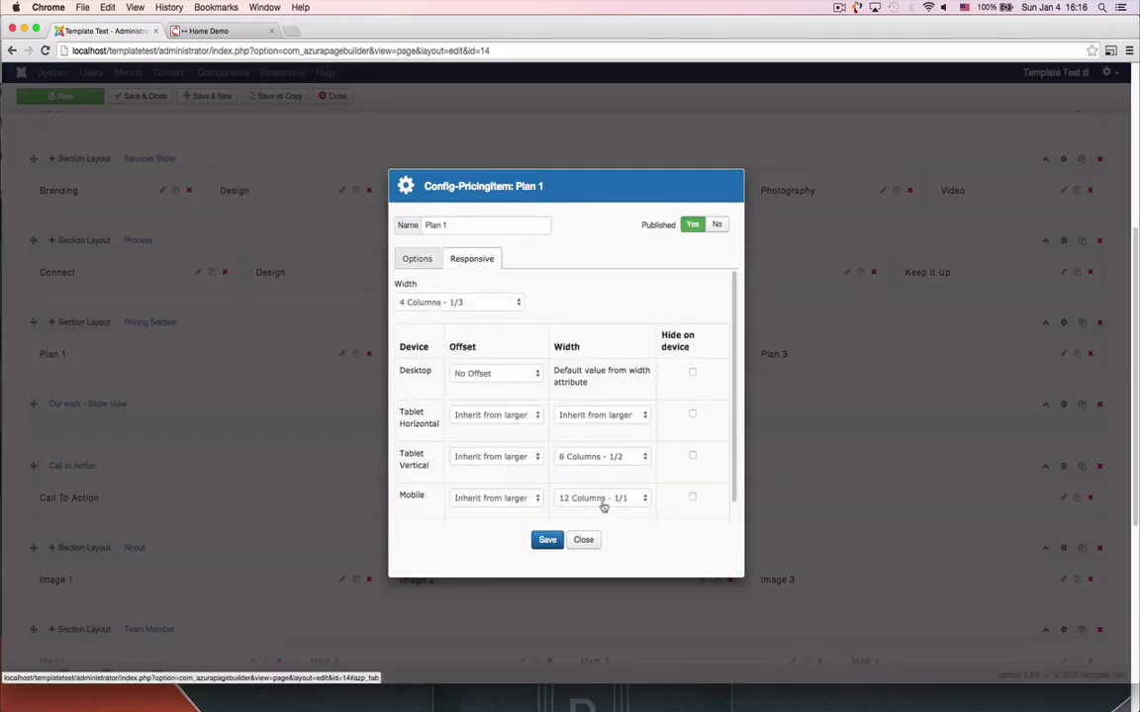
left_click(582, 541)
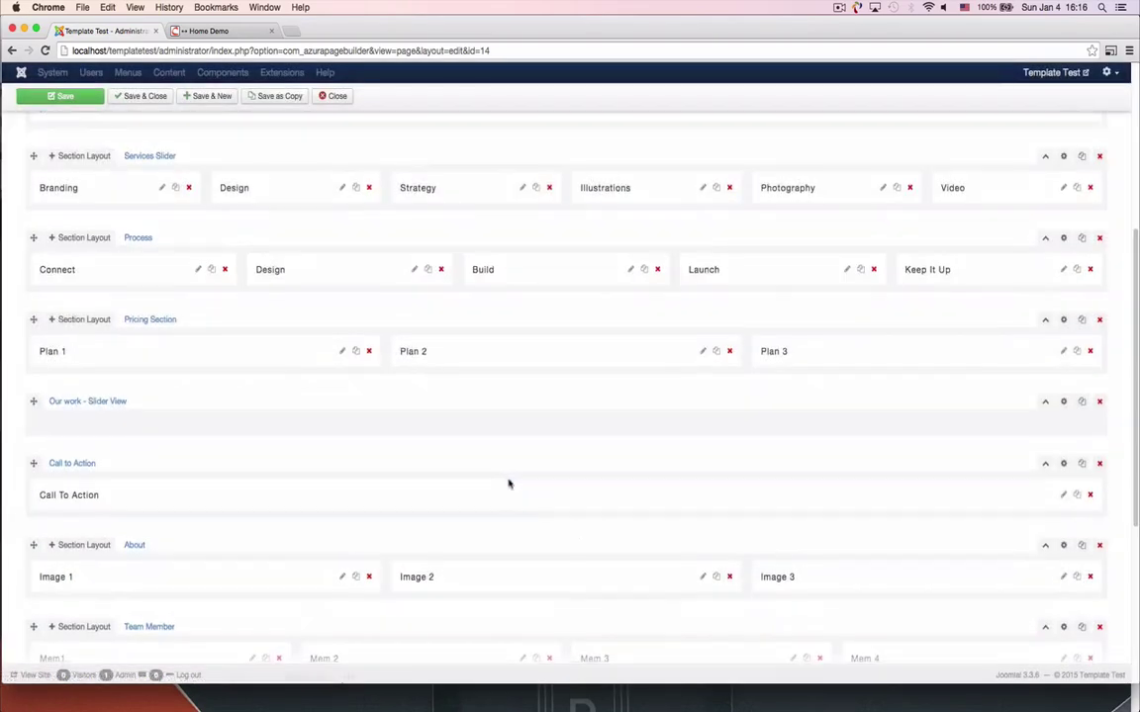
Step: Inspect the Call To Action item's content as HTML source and close it without changes
scroll(508, 482, "down", 3)
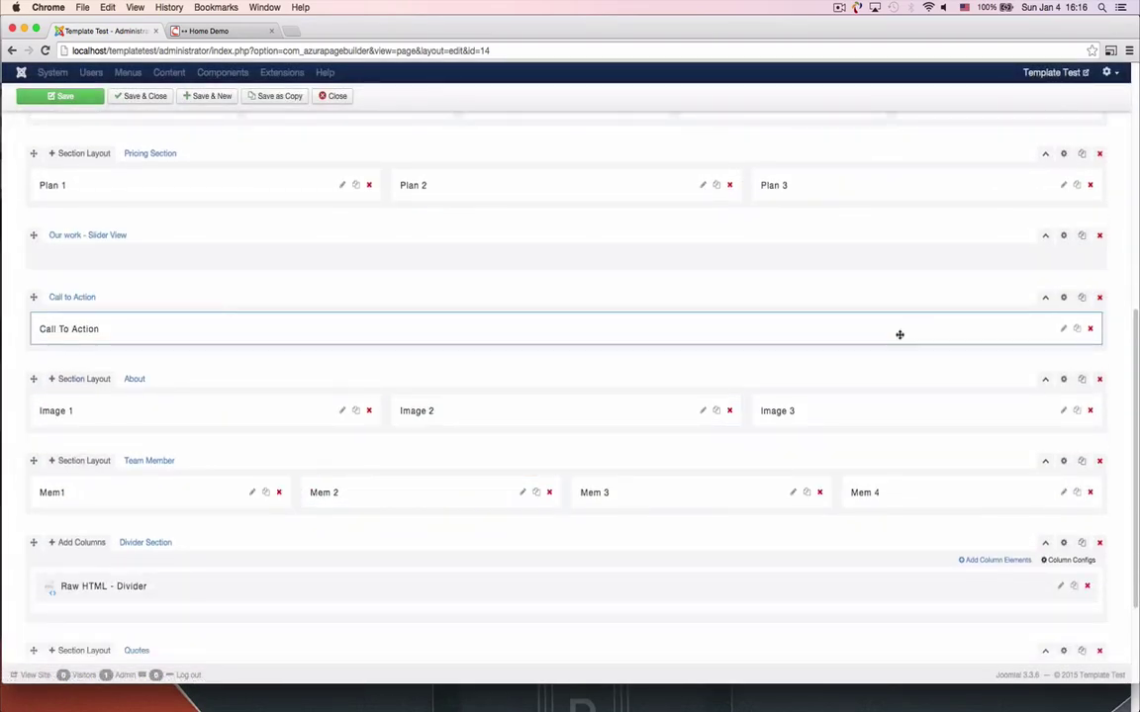
left_click(1063, 328)
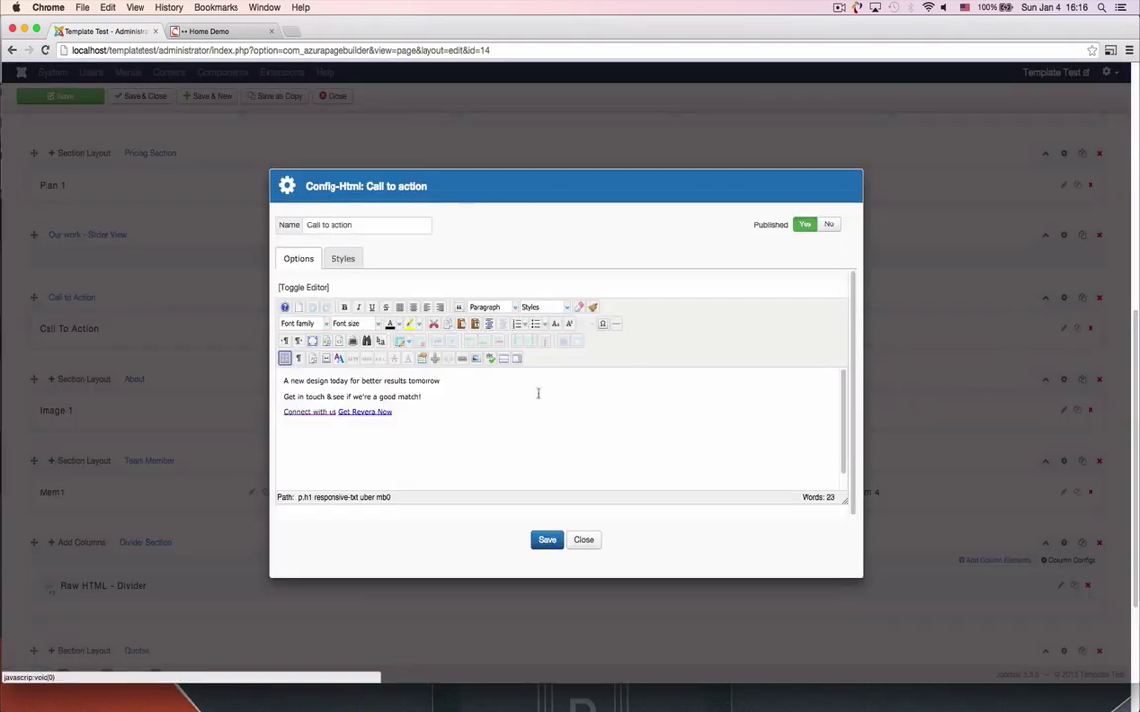
left_click(304, 289)
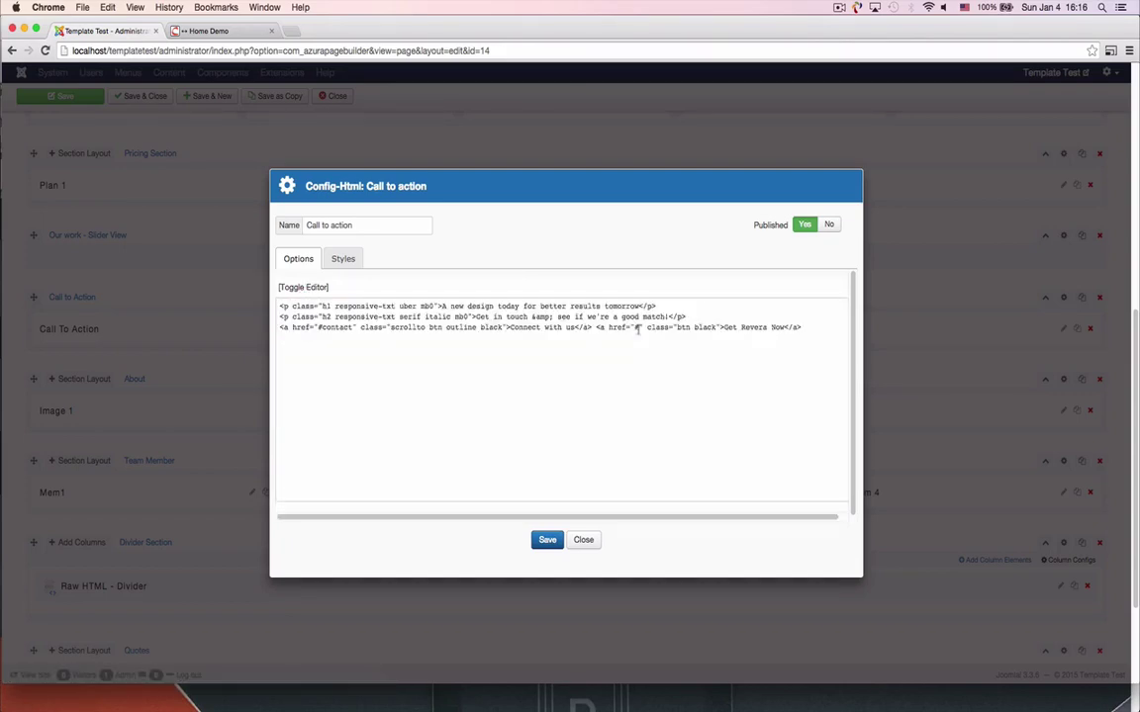
left_click(584, 541)
Step: Save the Home Demo page and reload its live page in the browser
scroll(499, 519, "down", 4)
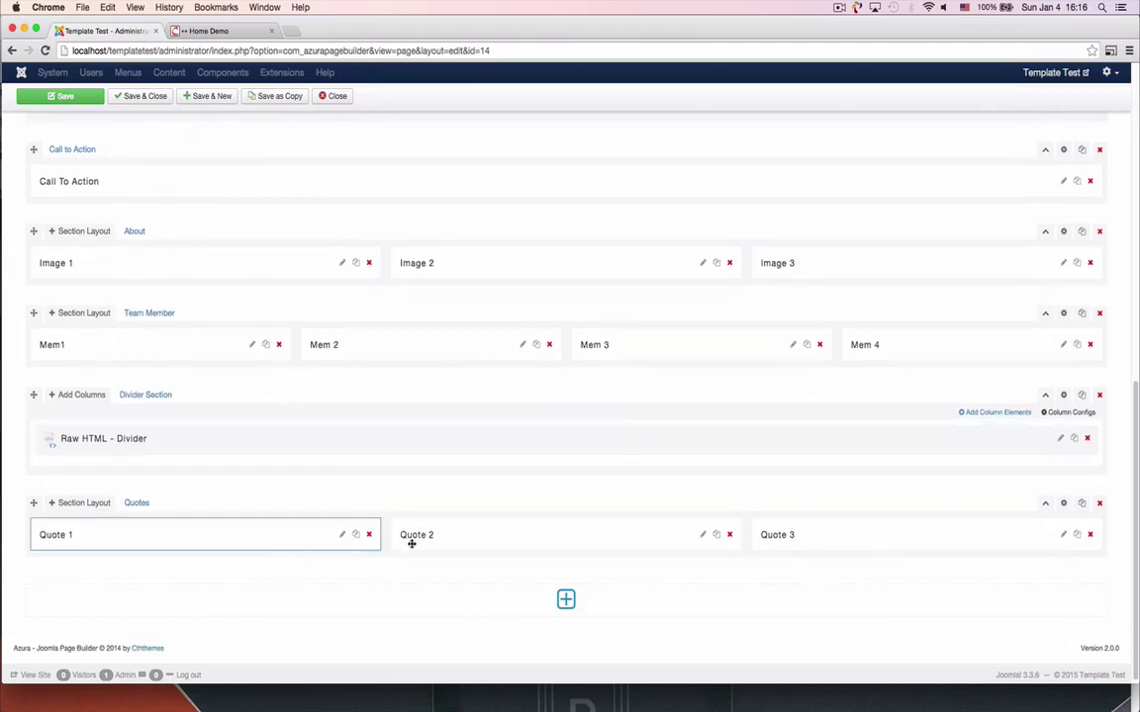
left_click(72, 125)
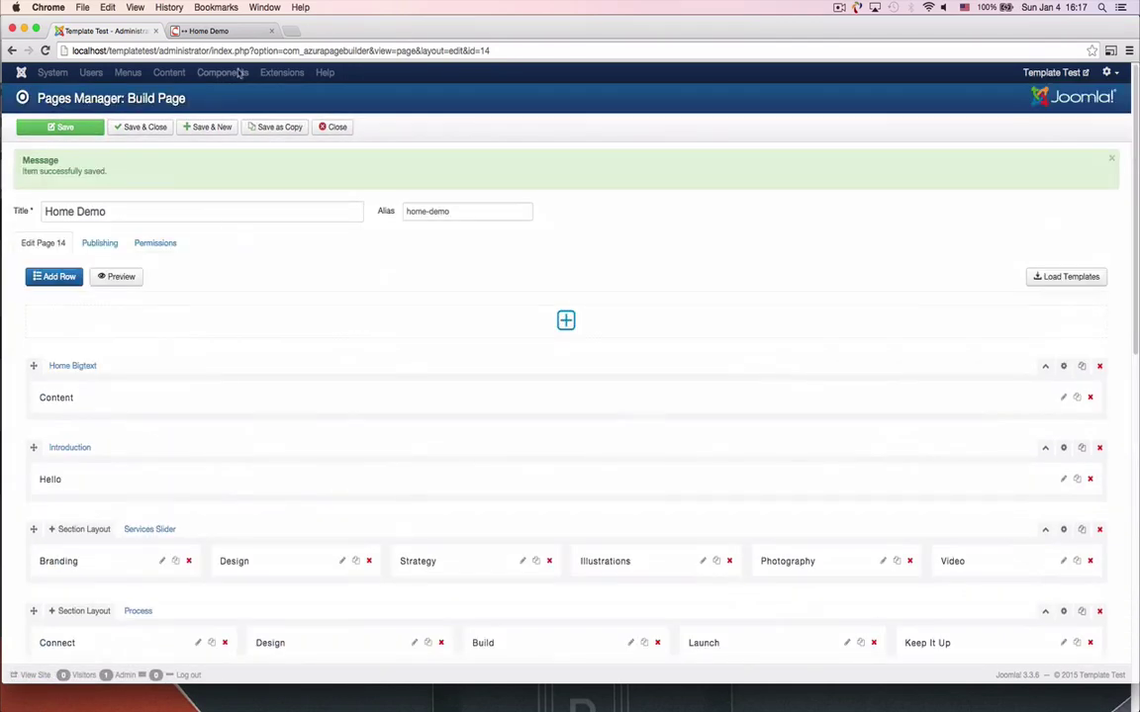
left_click(217, 31)
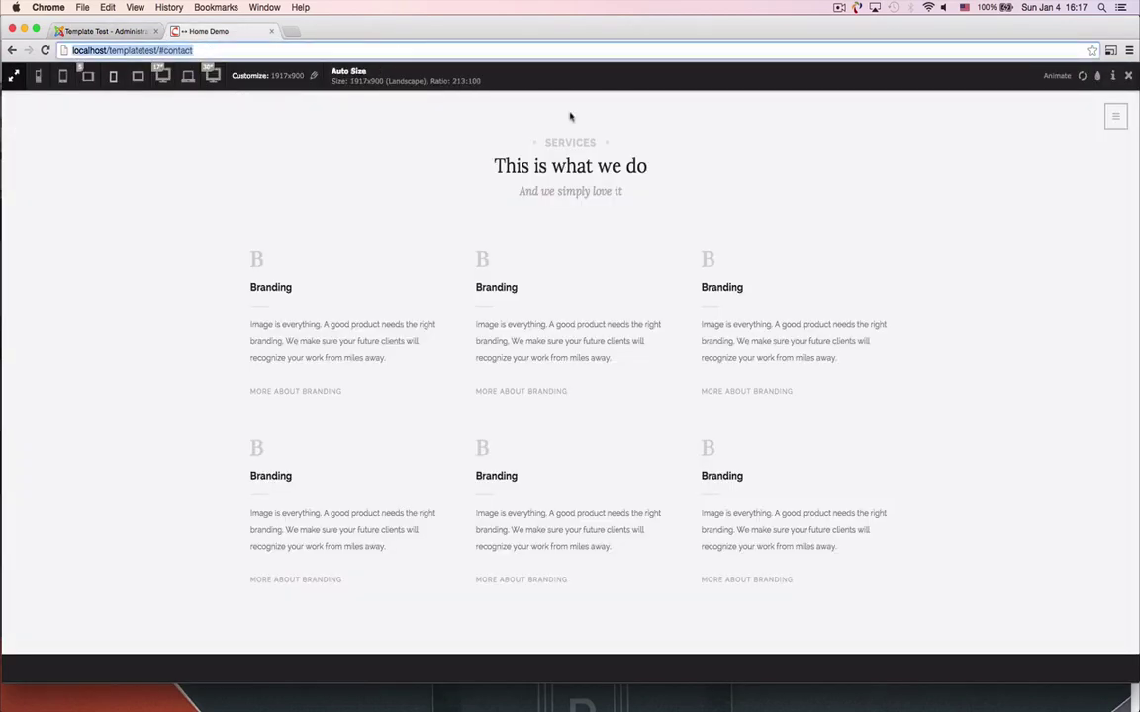
left_click(44, 51)
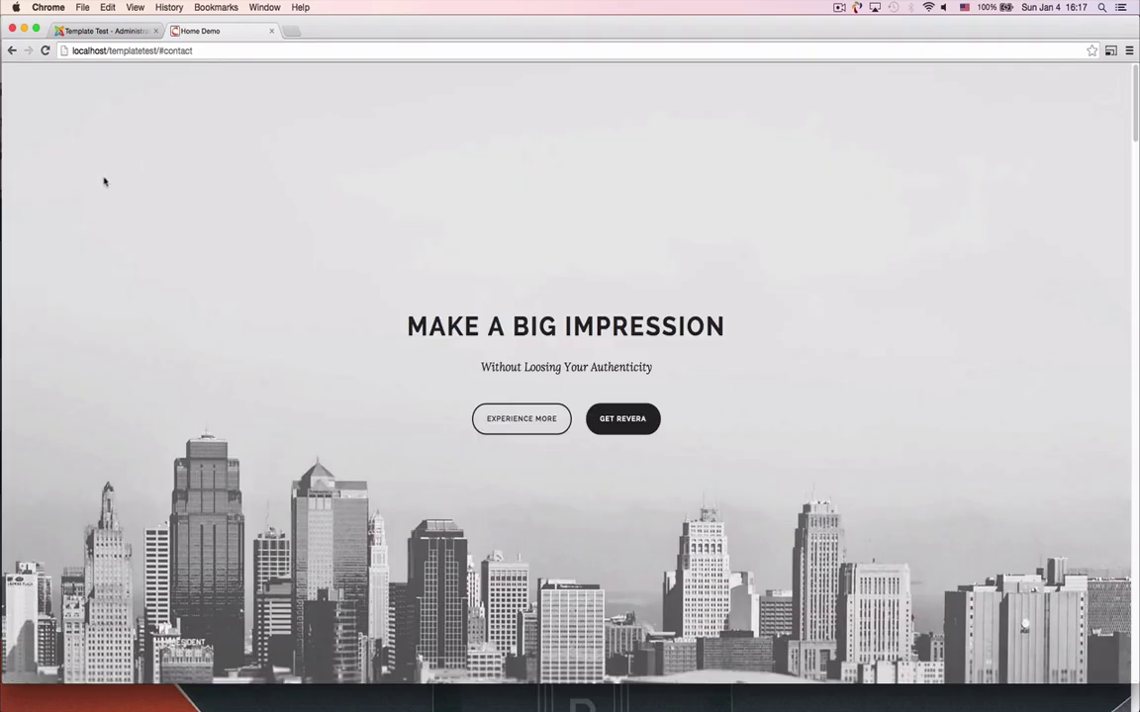
Step: Review the live page's hero, introduction, services and process sections, briefly opening and closing the side menu
scroll(791, 226, "down", 10)
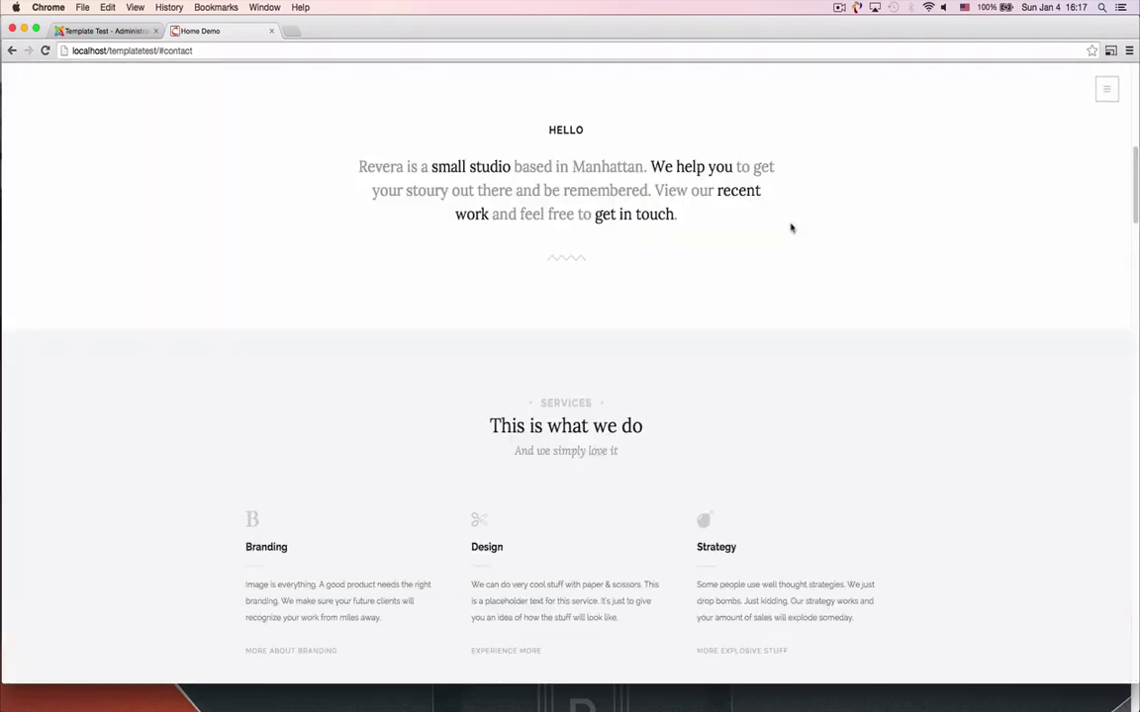
scroll(791, 231, "up", 10)
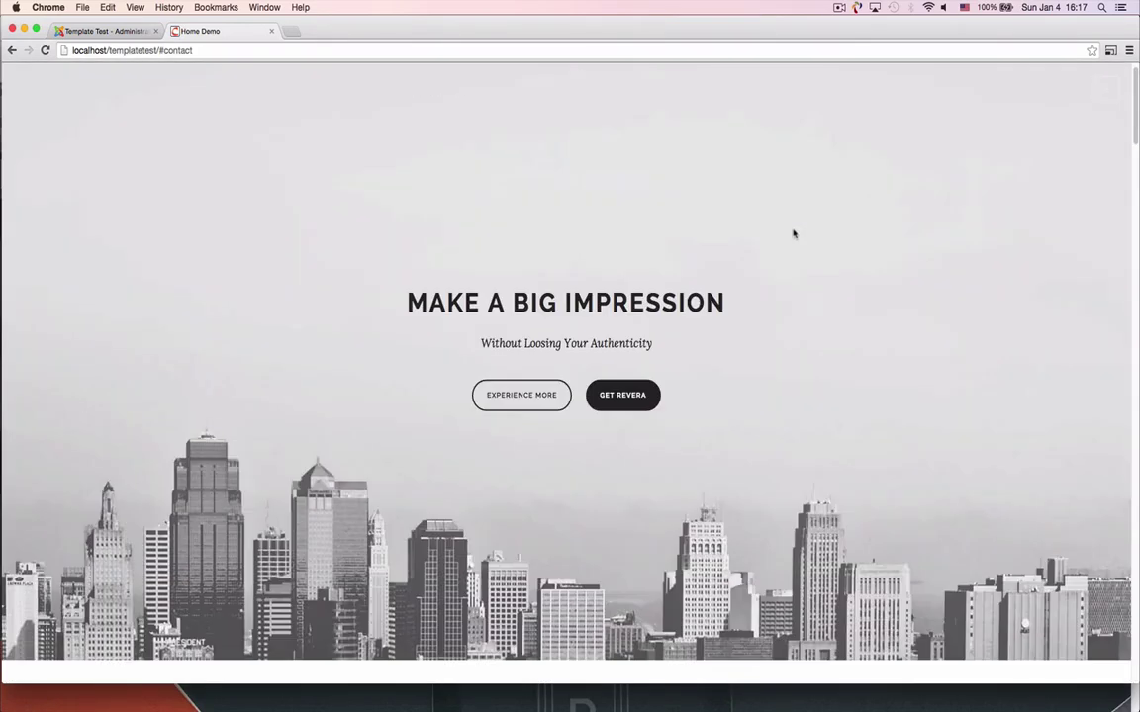
left_click(1103, 89)
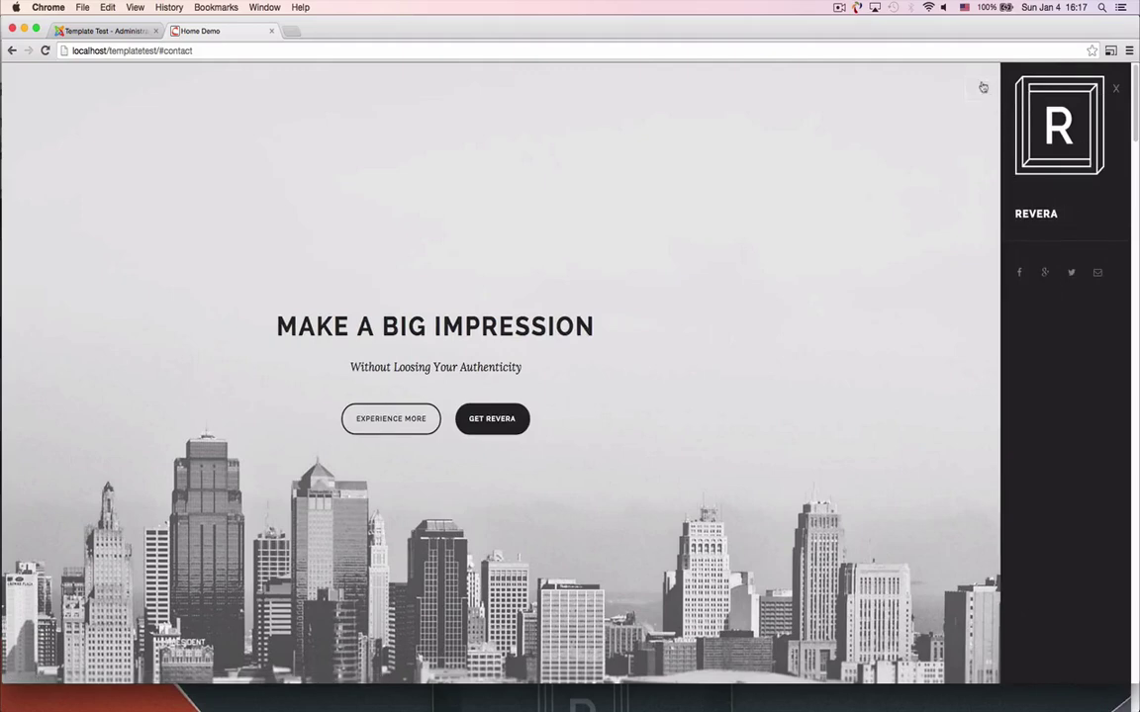
left_click(981, 89)
scroll(745, 356, "down", 10)
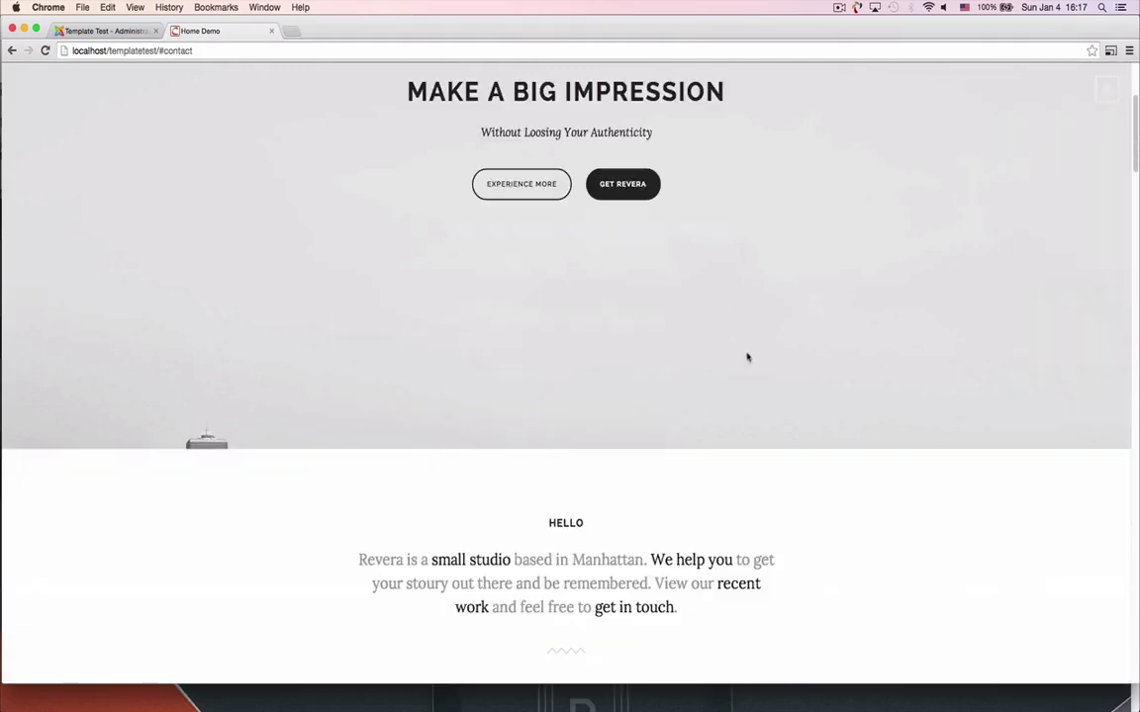
scroll(747, 357, "down", 3)
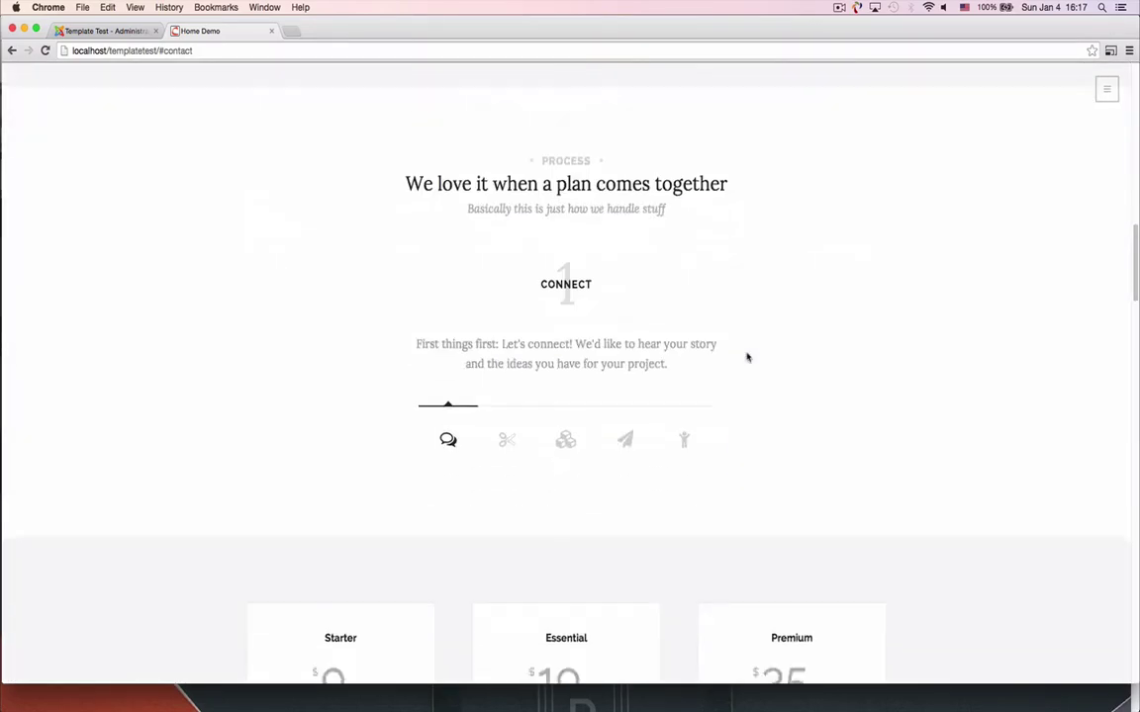
scroll(747, 357, "up", 2)
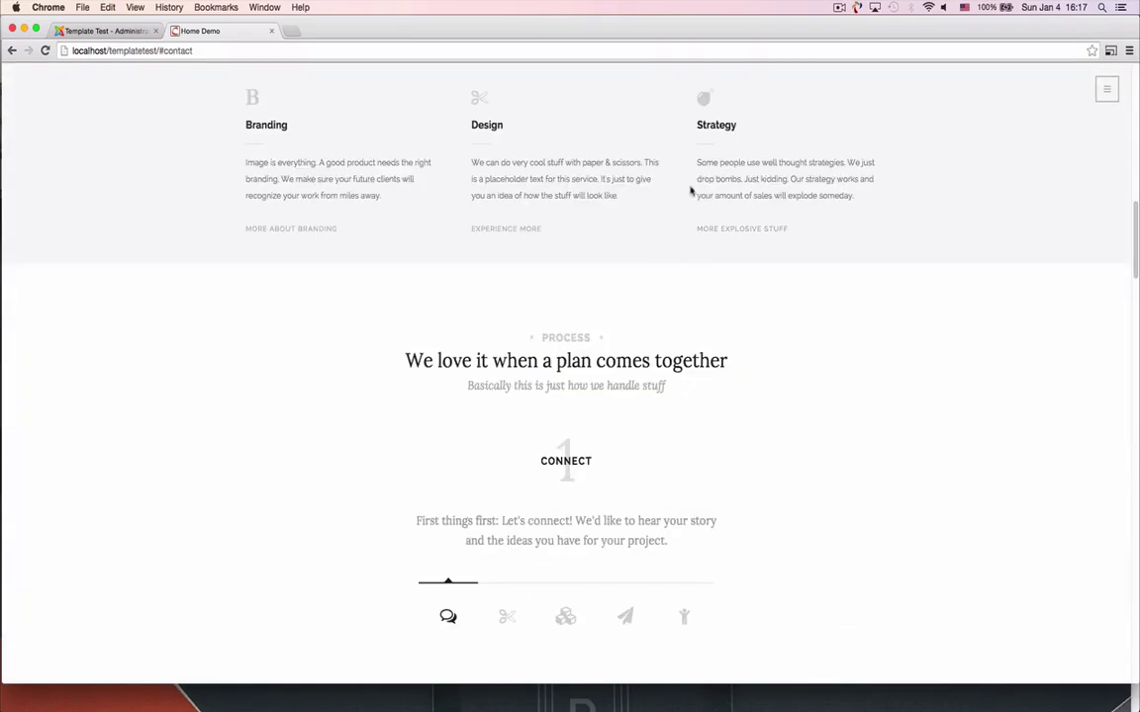
Step: Slide the live services section forward to Illustrations, Photography and Video, and back to Branding, Design and Strategy
left_click_drag(691, 190, 341, 178)
left_click_drag(679, 178, 287, 178)
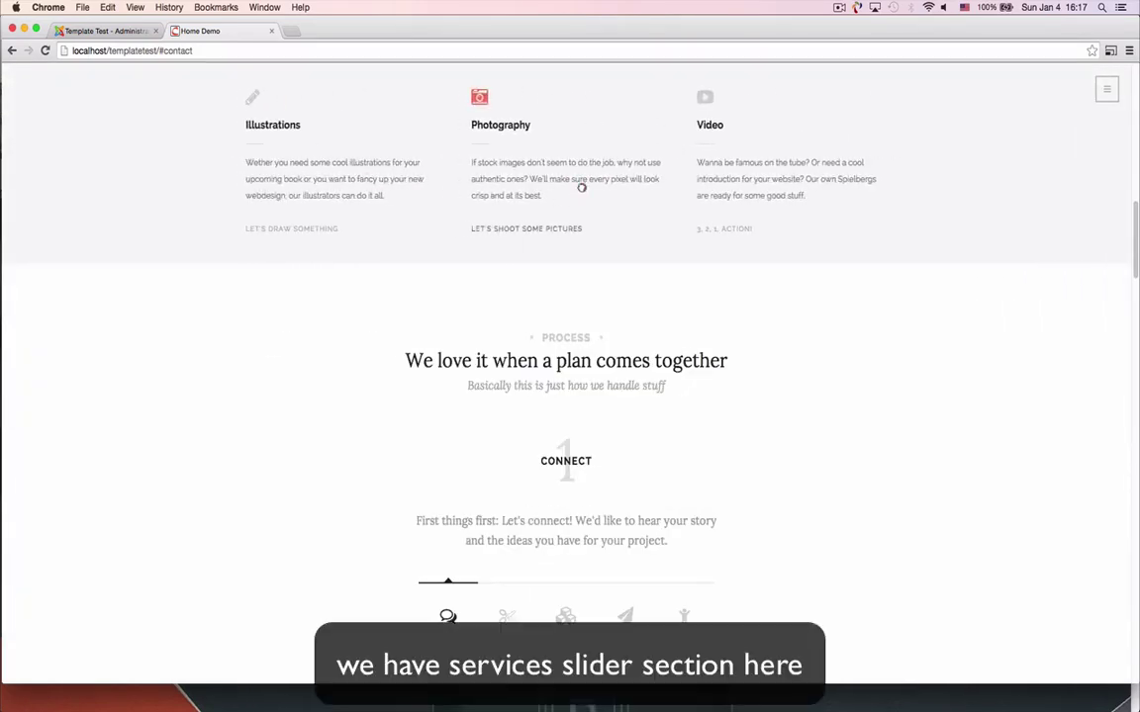
left_click_drag(582, 187, 852, 183)
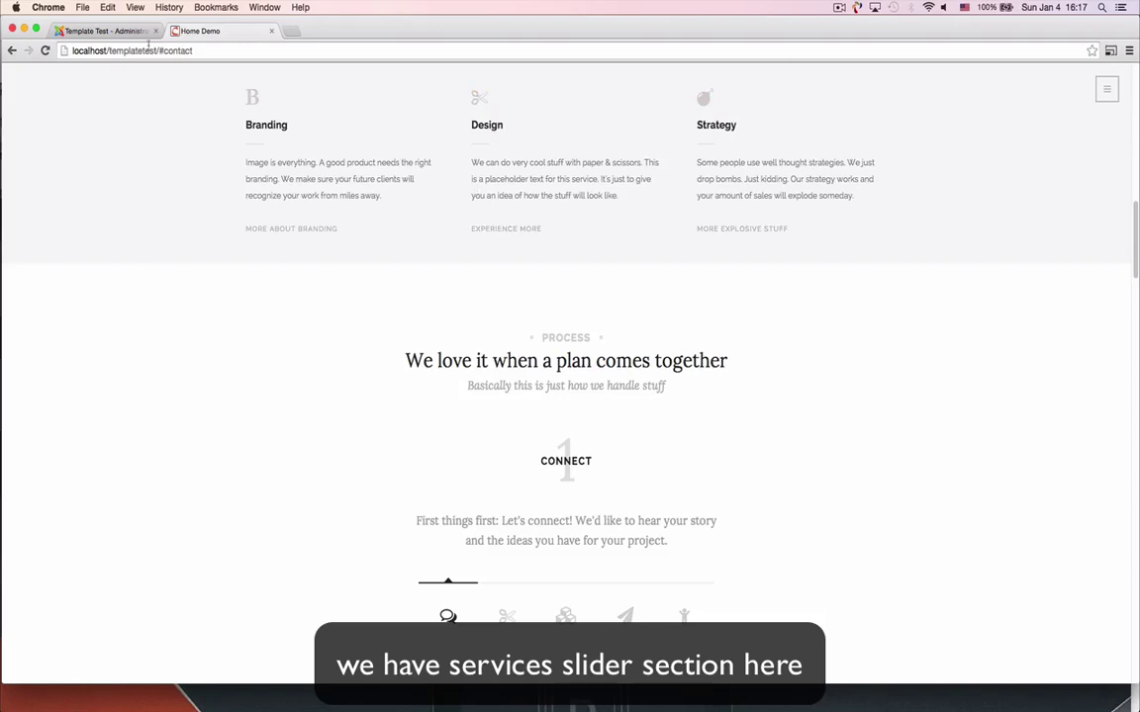
Step: Add a Services Section element to the Home Demo page and place it between the Introduction and Services Slider sections
left_click(109, 31)
scroll(520, 300, "down", 3)
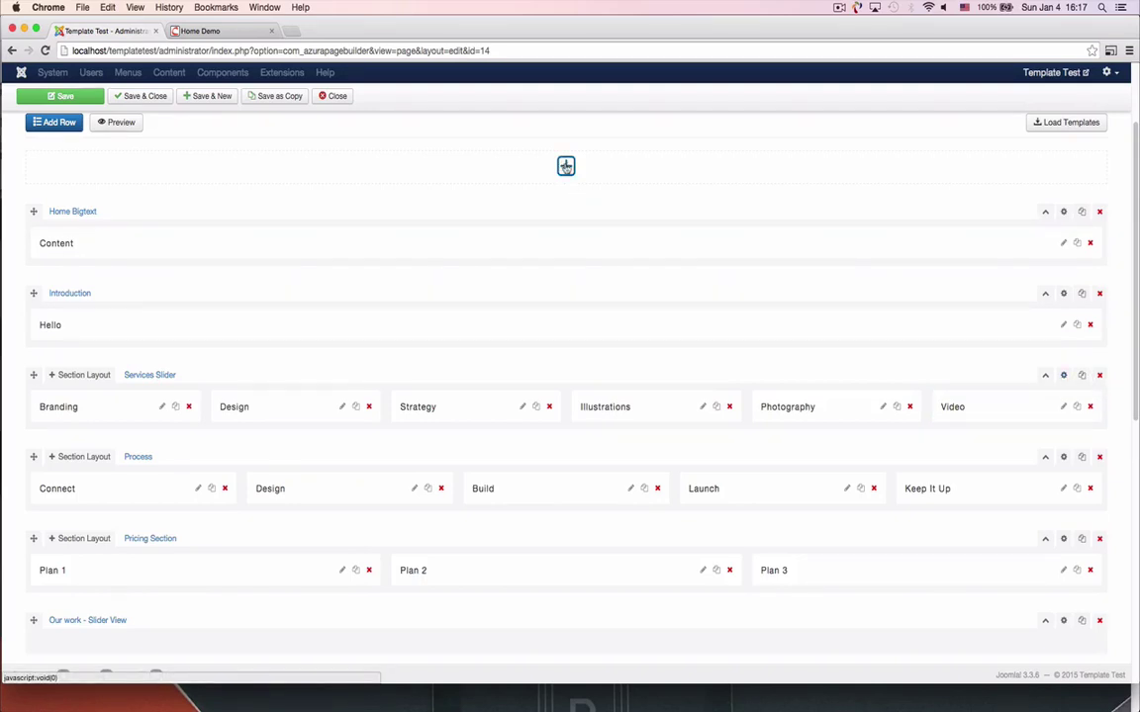
left_click(565, 166)
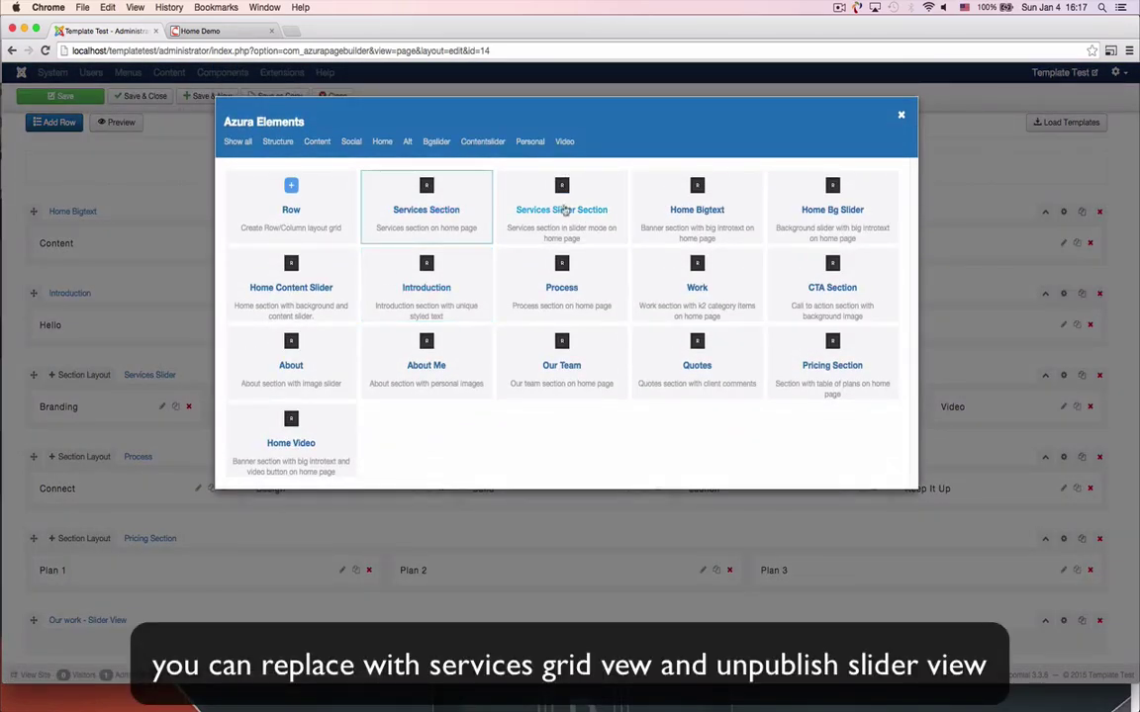
left_click(454, 202)
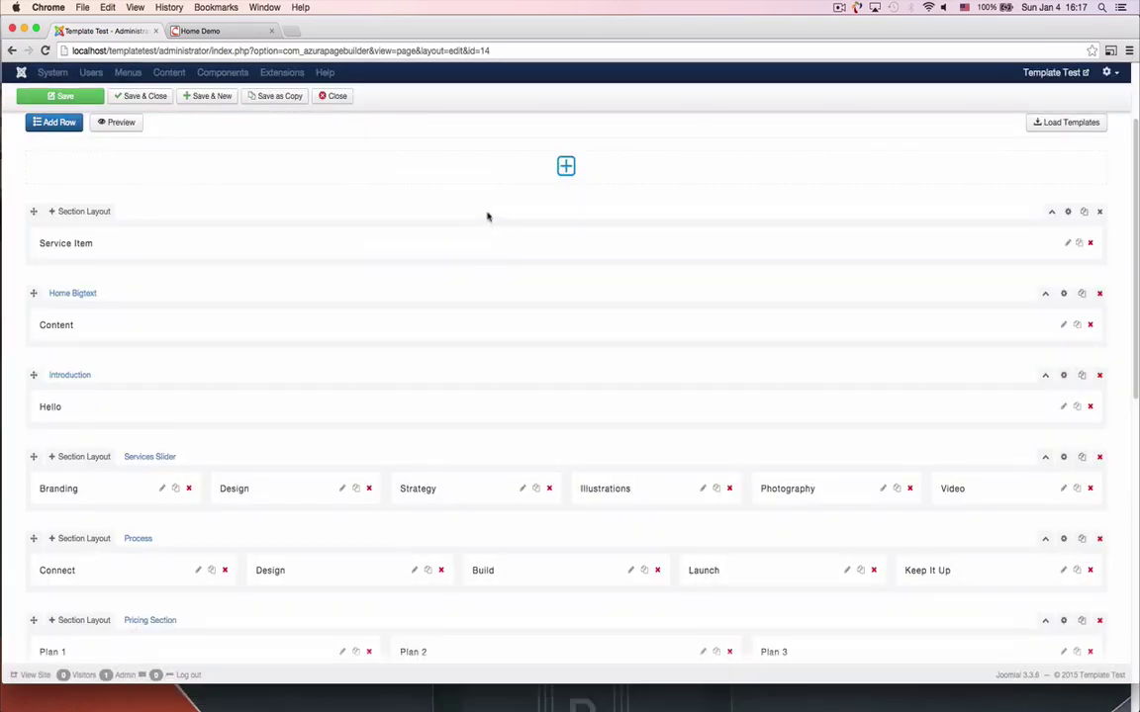
left_click_drag(489, 217, 490, 368)
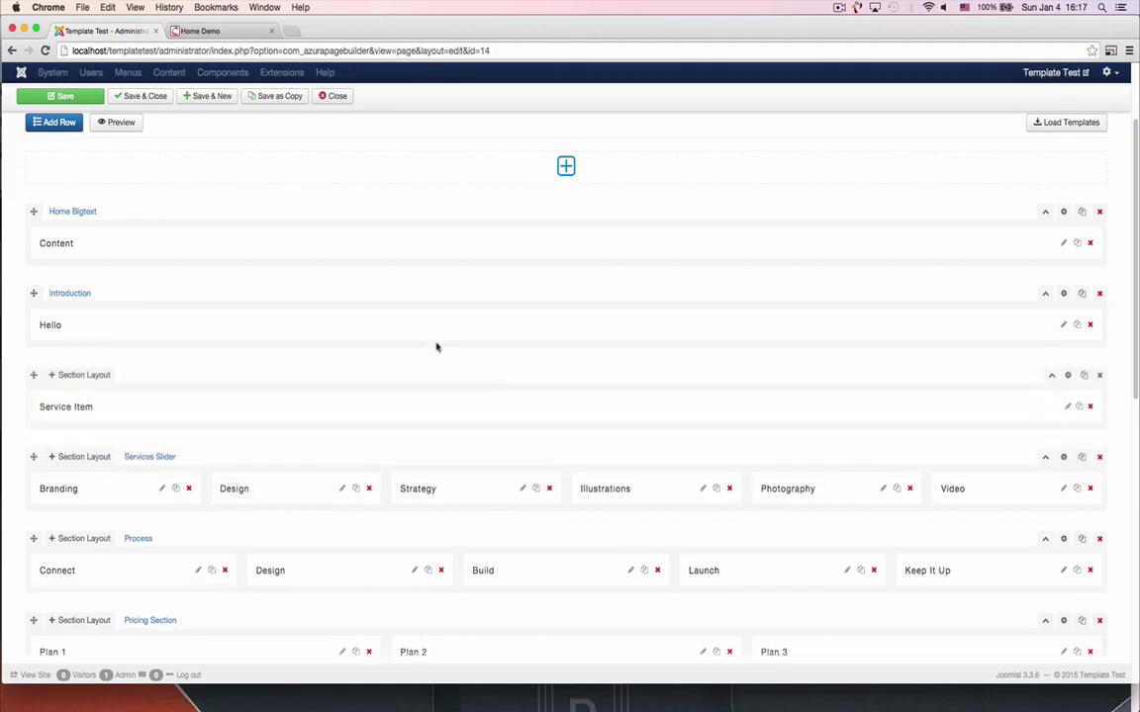
left_click(1079, 408)
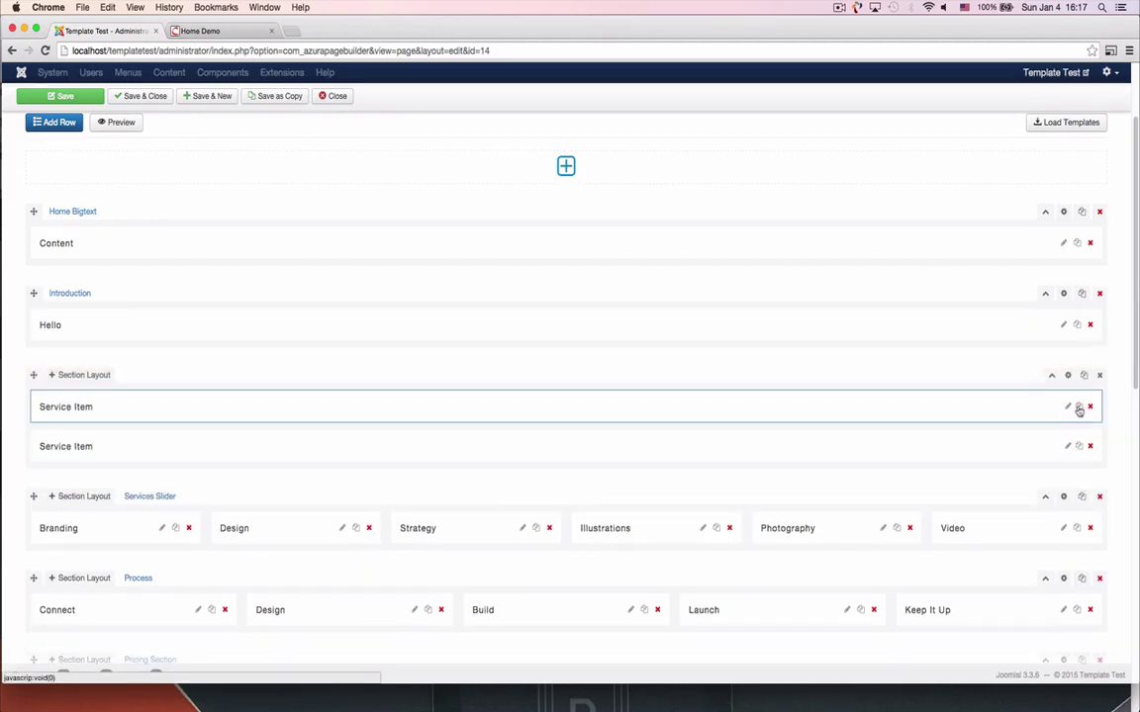
left_click(1090, 446)
key("Return")
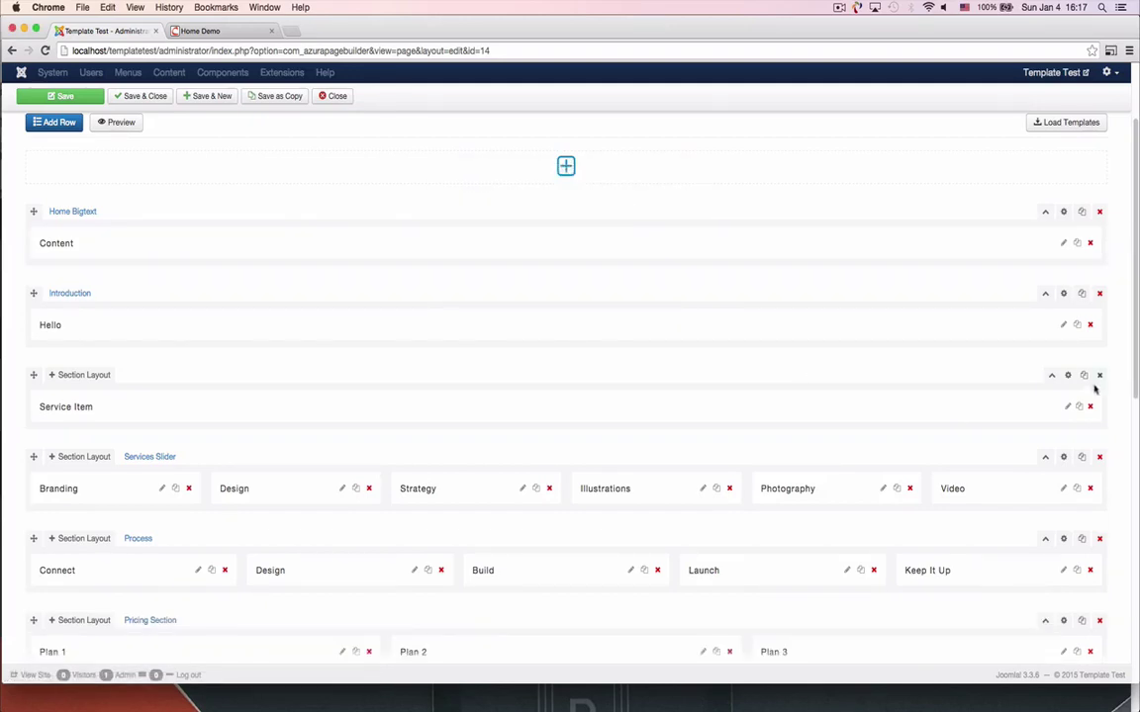
Step: Give the new section a three-column layout and set its item's width to 6 columns on vertical tablet and 12 columns on mobile
left_click(84, 376)
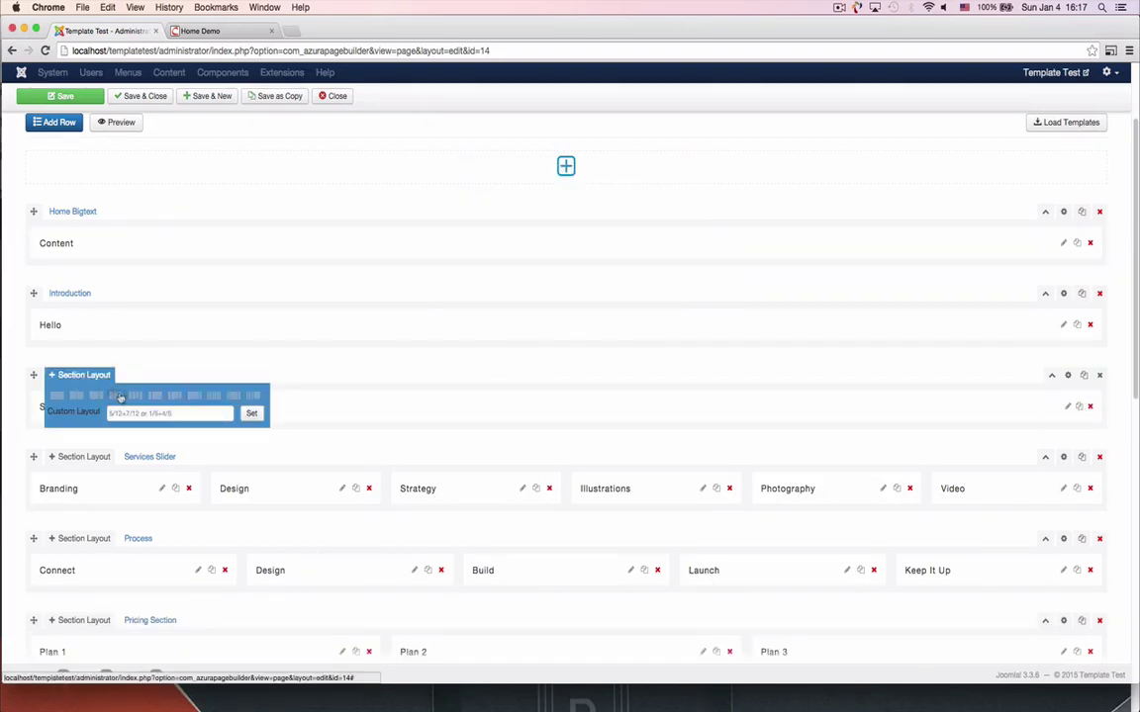
left_click(115, 396)
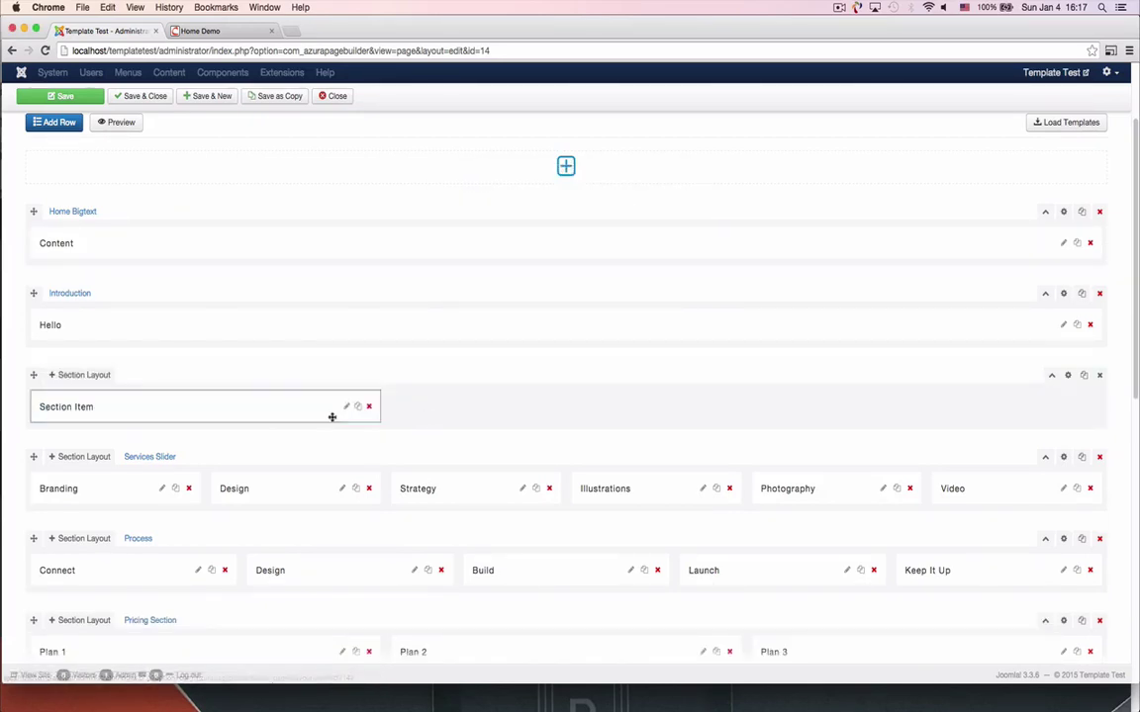
left_click(348, 407)
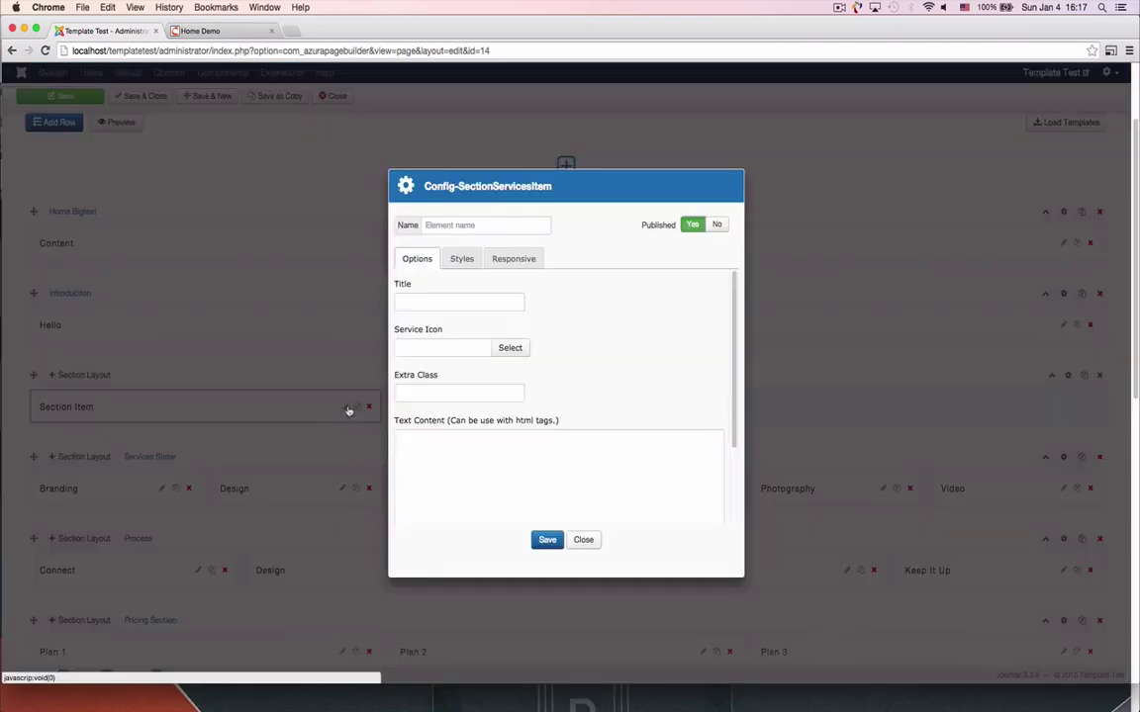
left_click(500, 258)
left_click(599, 457)
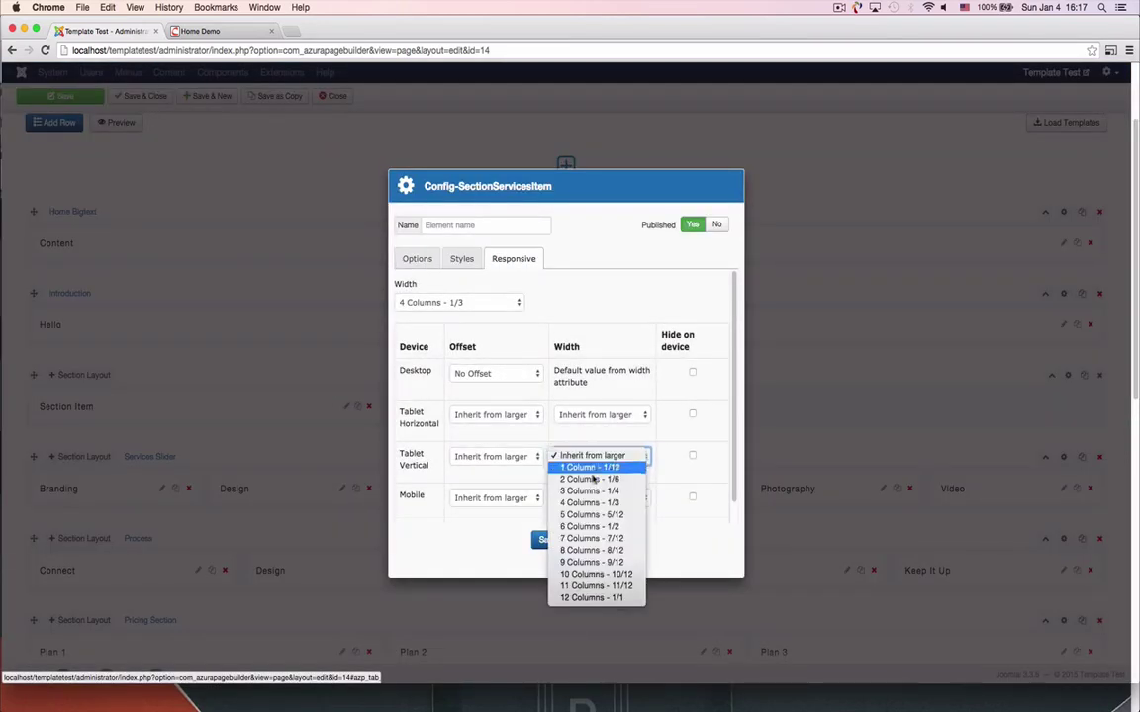
left_click(600, 527)
left_click(597, 498)
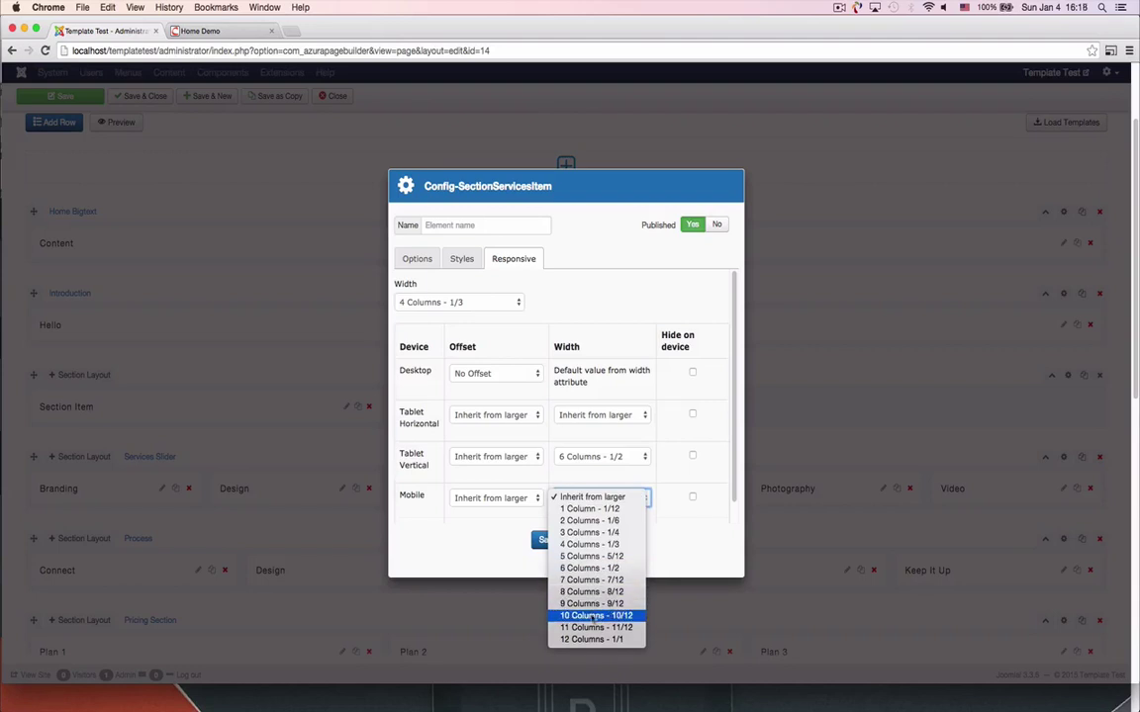
key("Escape")
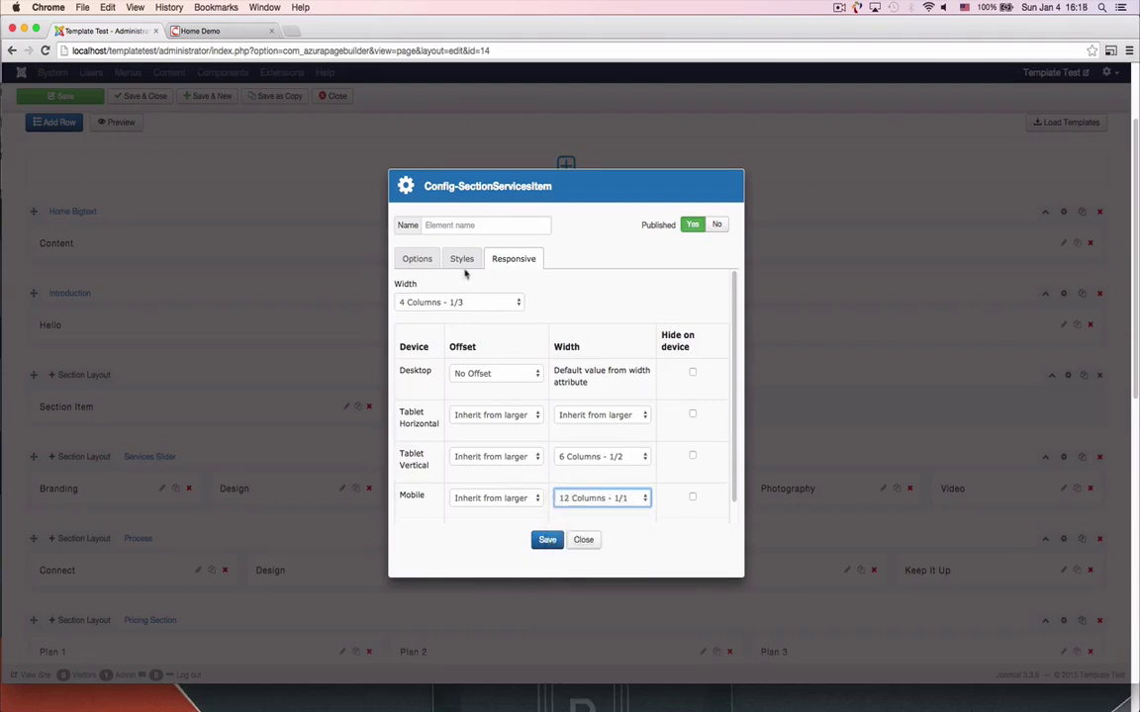
Step: Fill in the item with title Branding, icon fa fa-bold, and the HTML branding paragraph with its "More about branding" link, and save it
left_click(462, 258)
left_click(416, 258)
left_click(442, 300)
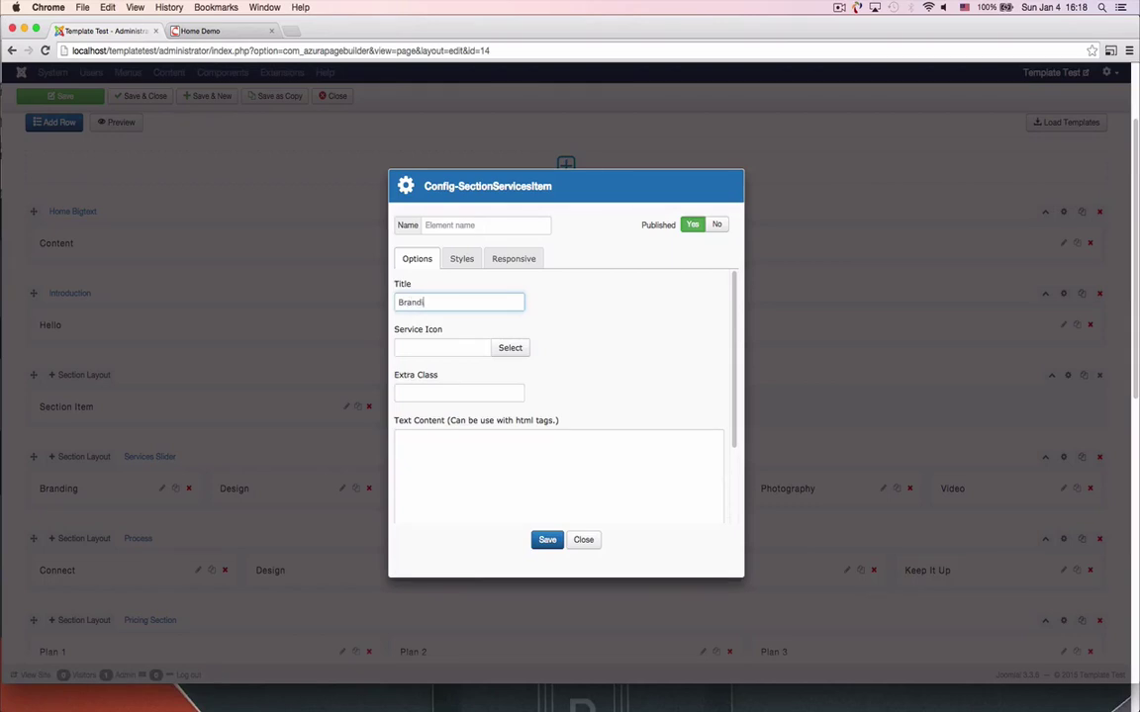
type("Branding")
key("Tab")
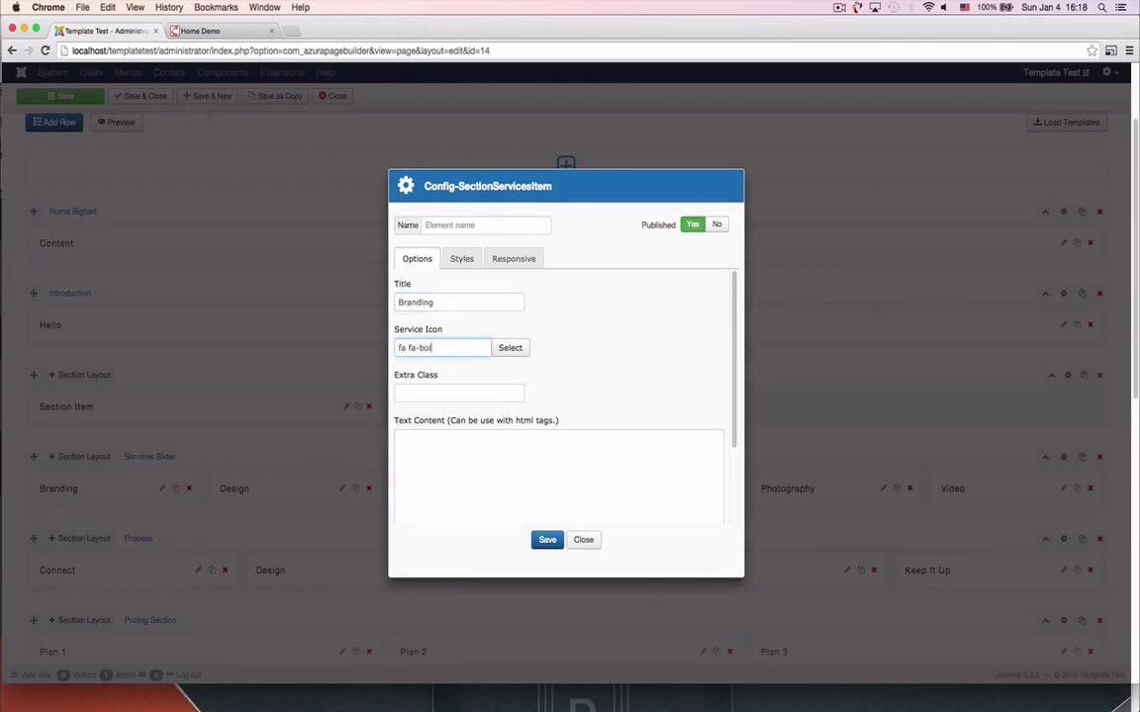
left_click(482, 456)
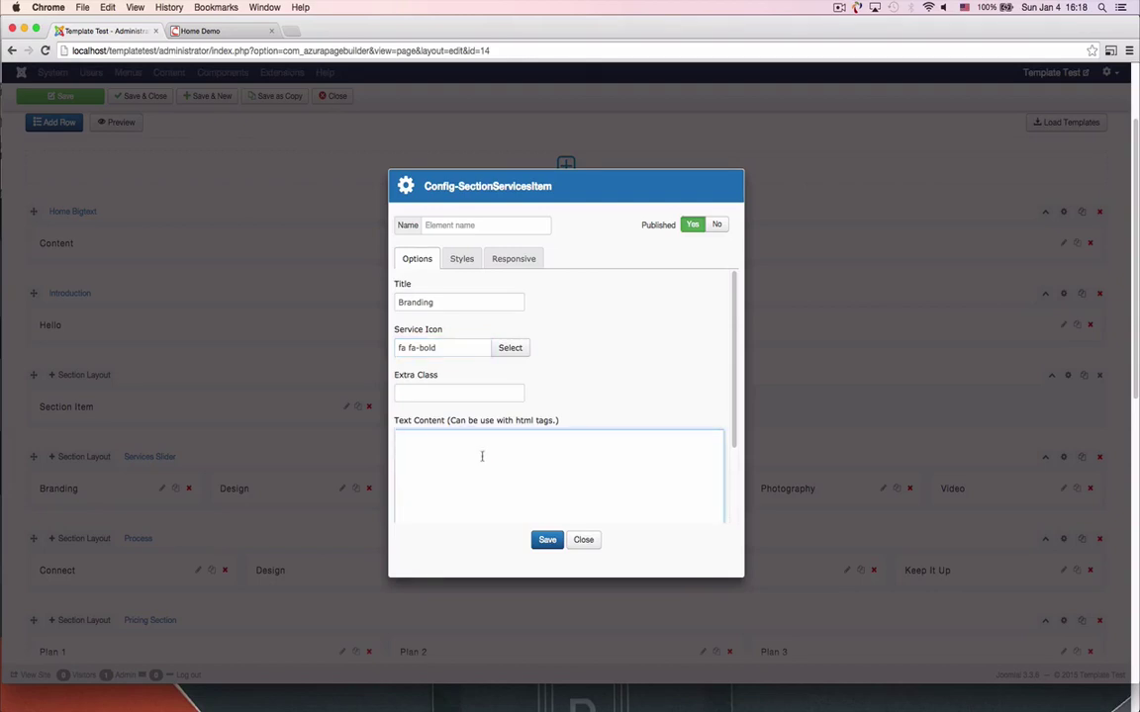
type("<p>Image is everything. A good product needs the right branding. We make sure your future clients will recognize your work from miles away.</p> <a href=\"index.php/services\" class=\"read-more\">More about branding</a>")
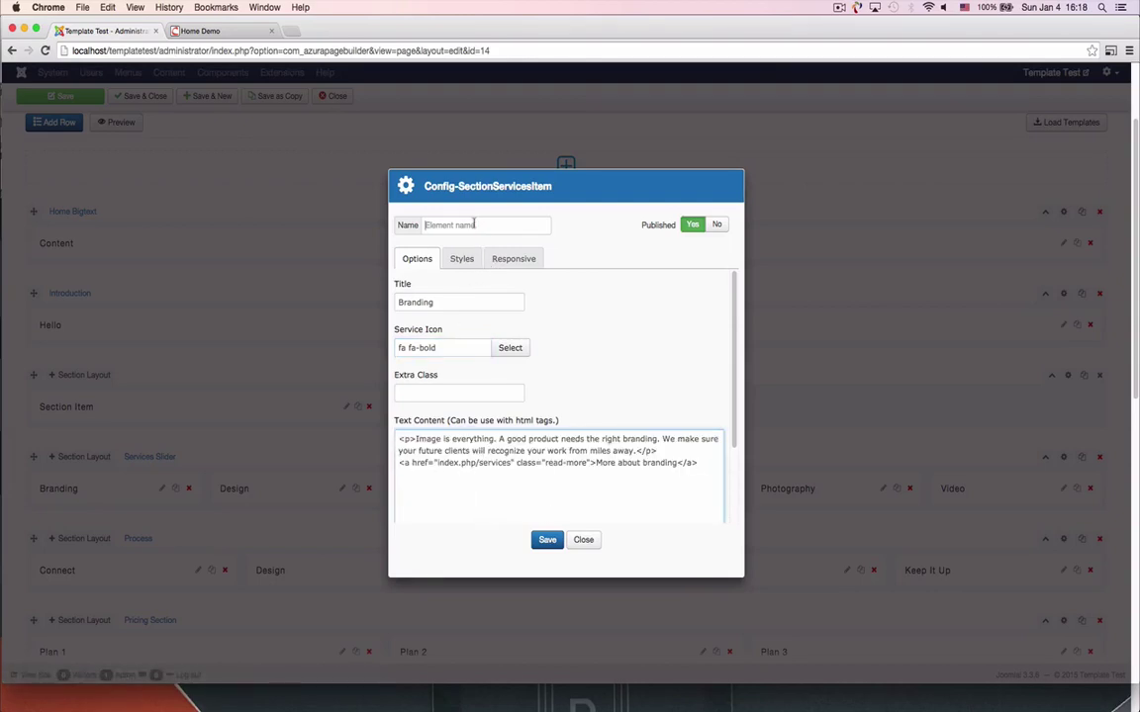
left_click(478, 226)
left_click(547, 540)
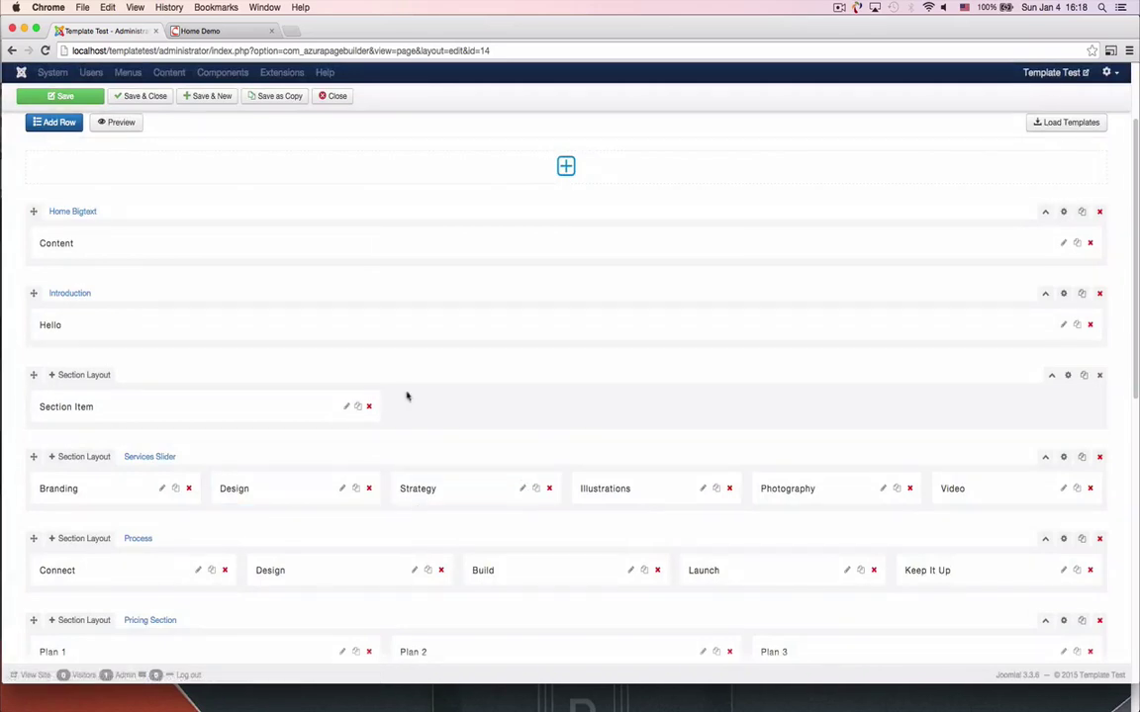
Step: Duplicate the service item to fill two rows of three, deleting the surplus seventh copy
left_click(358, 406)
left_click(358, 406)
left_click(358, 407)
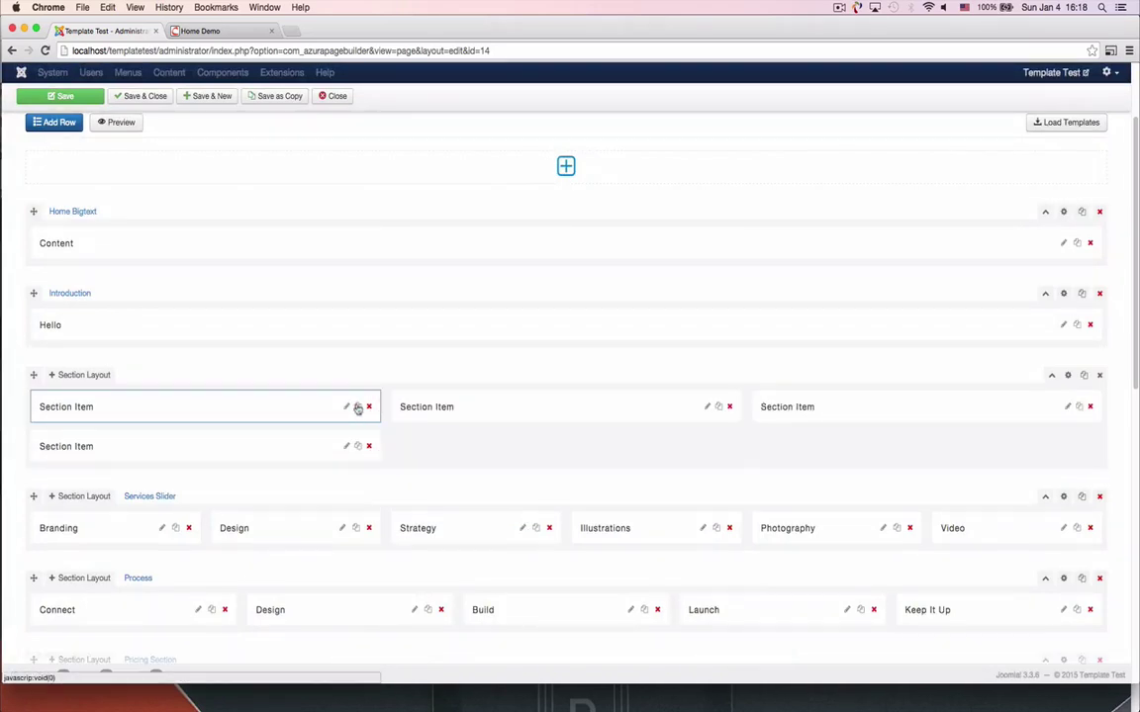
left_click(358, 406)
left_click(359, 407)
left_click(359, 406)
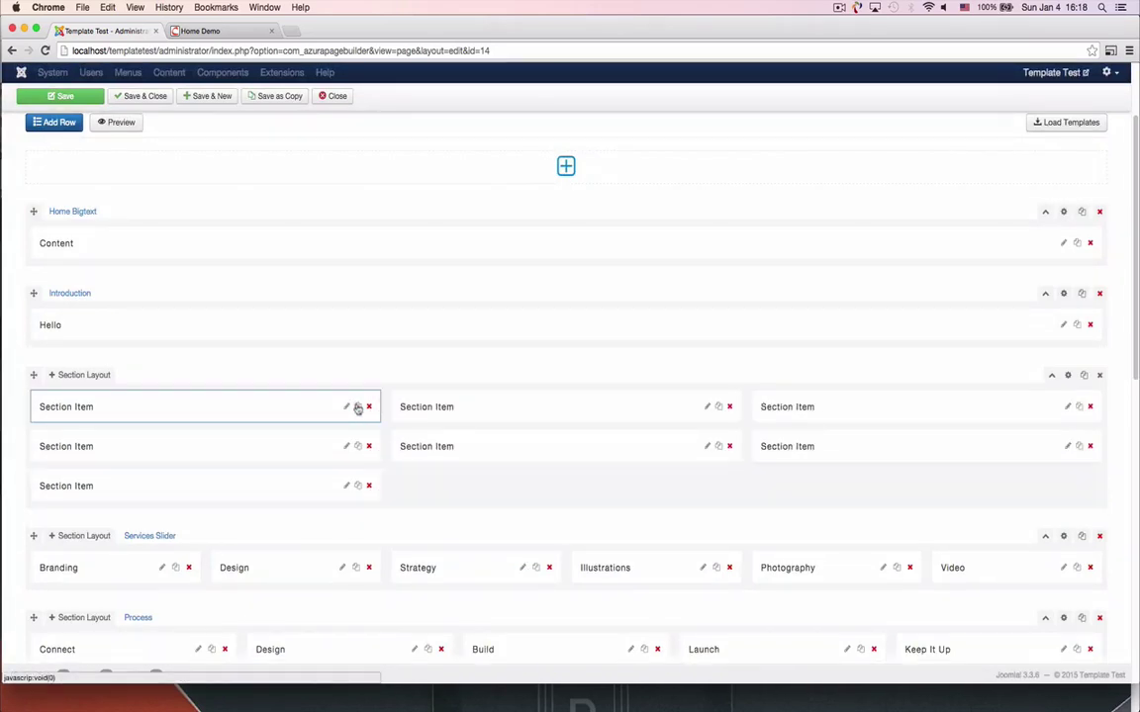
left_click(369, 486)
left_click(653, 247)
Step: Name the new services grid section "Services Section" and save its settings
scroll(344, 547, "down", 3)
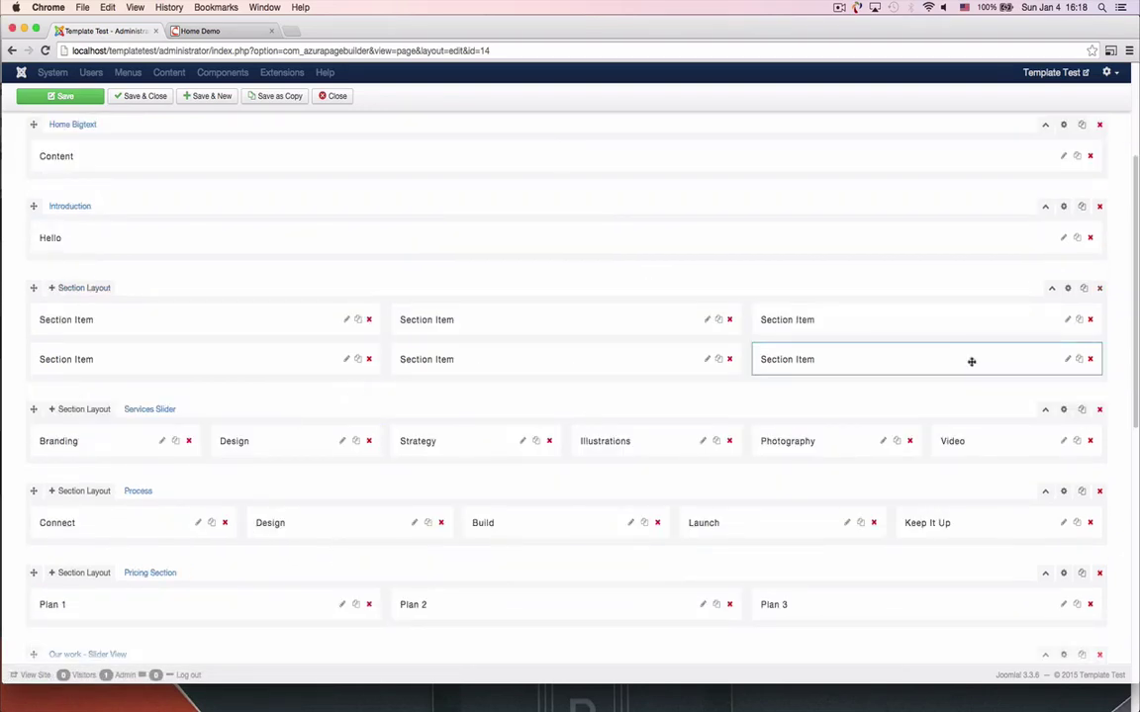
left_click(1067, 288)
left_click(487, 230)
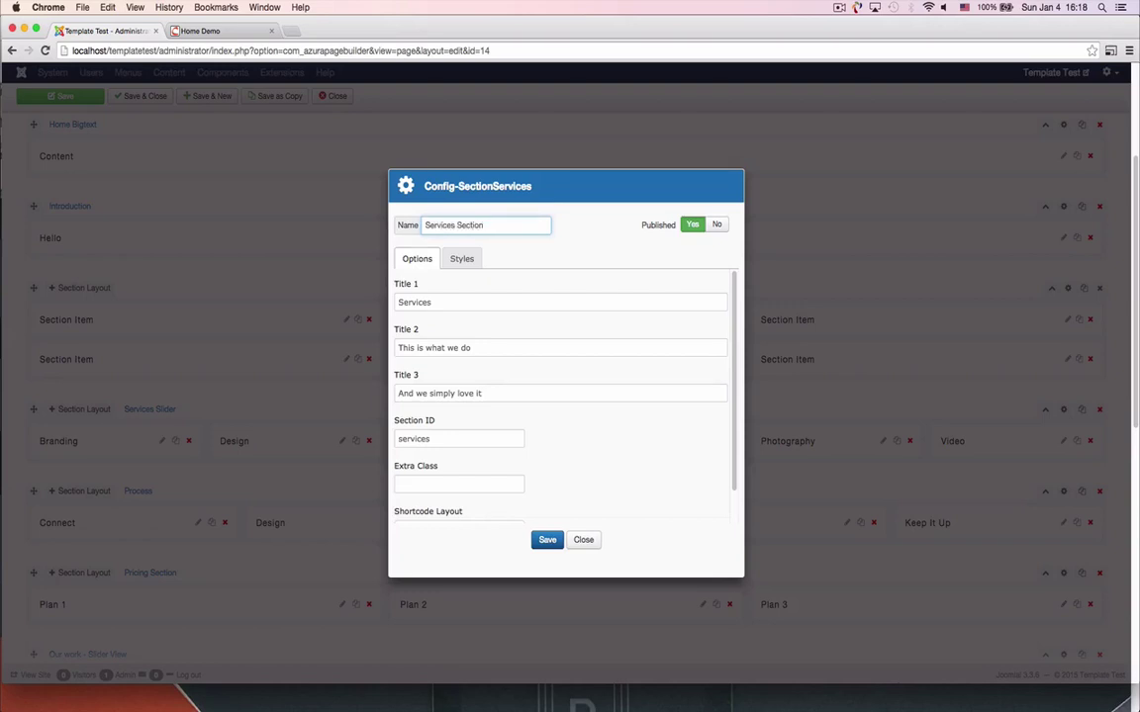
left_click(548, 540)
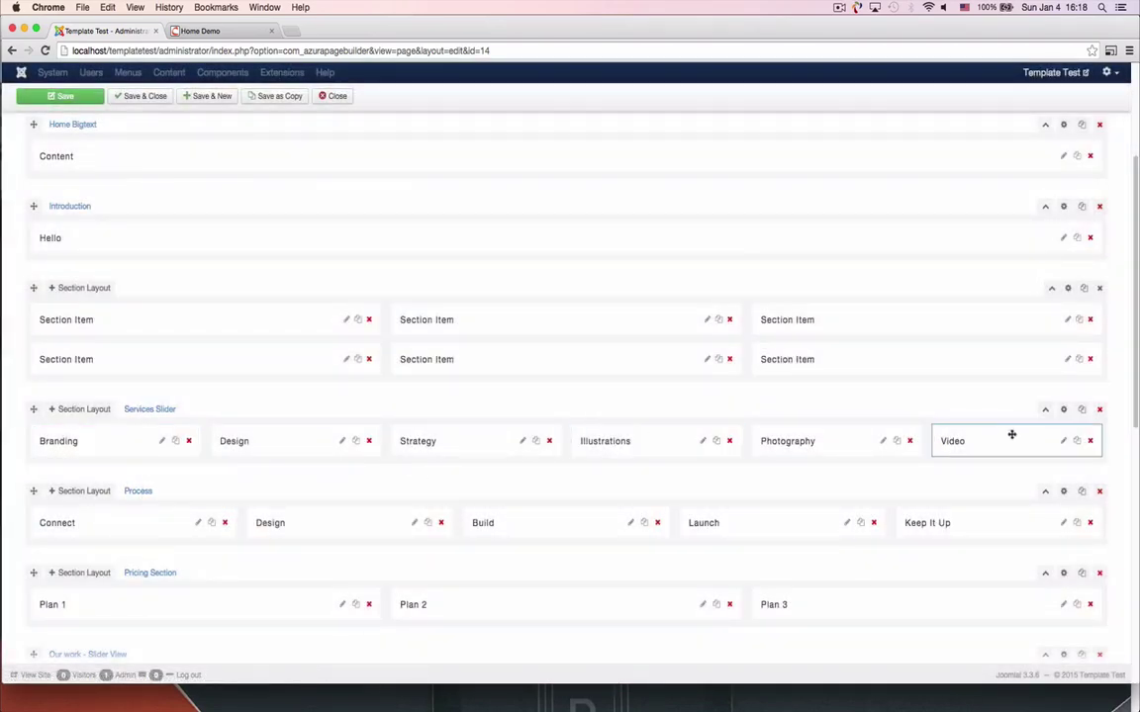
Step: Unpublish the Services Slider section and save the Home Demo page
left_click(1064, 411)
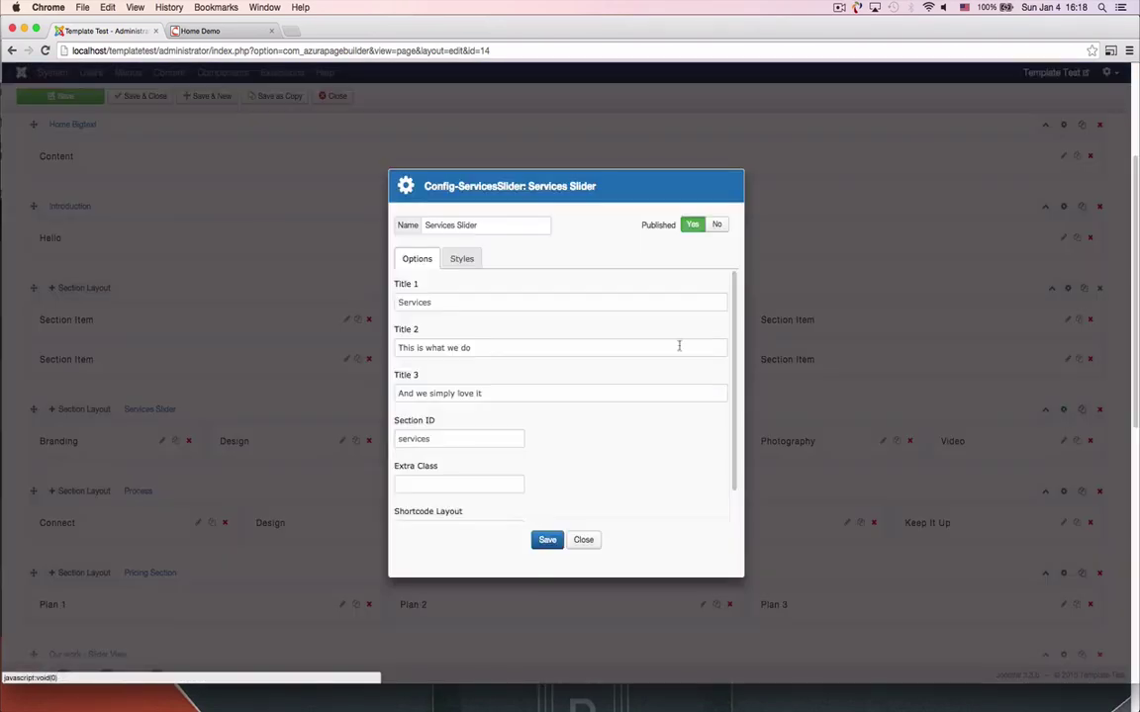
left_click(717, 225)
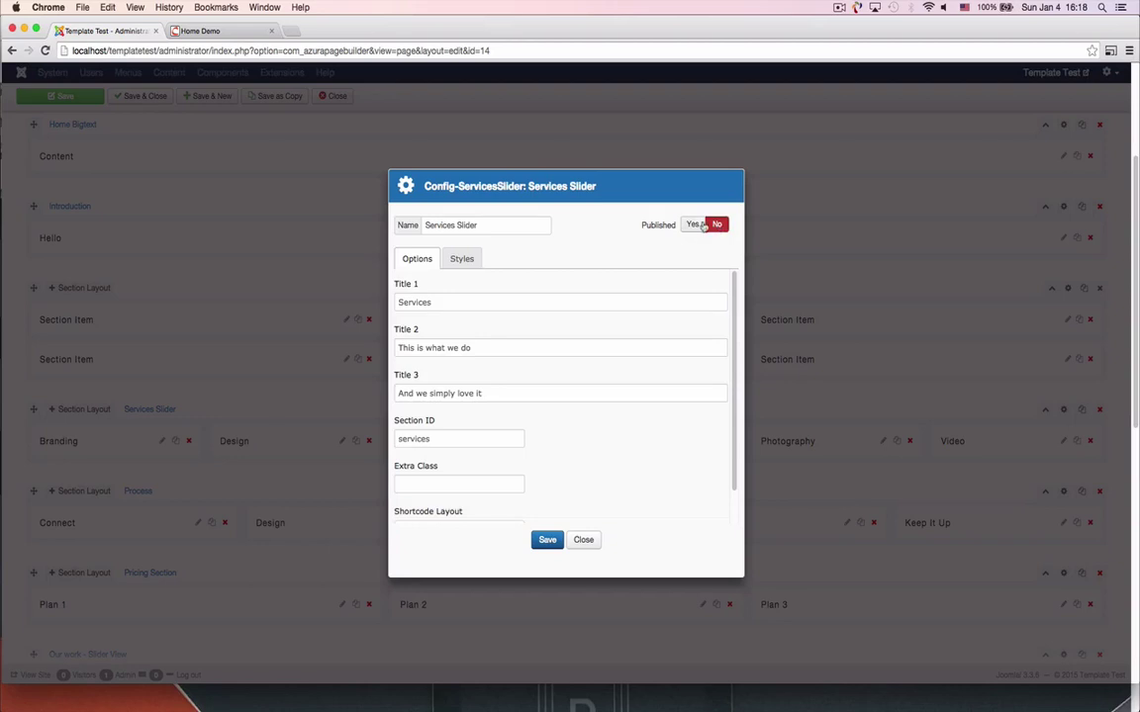
left_click(547, 540)
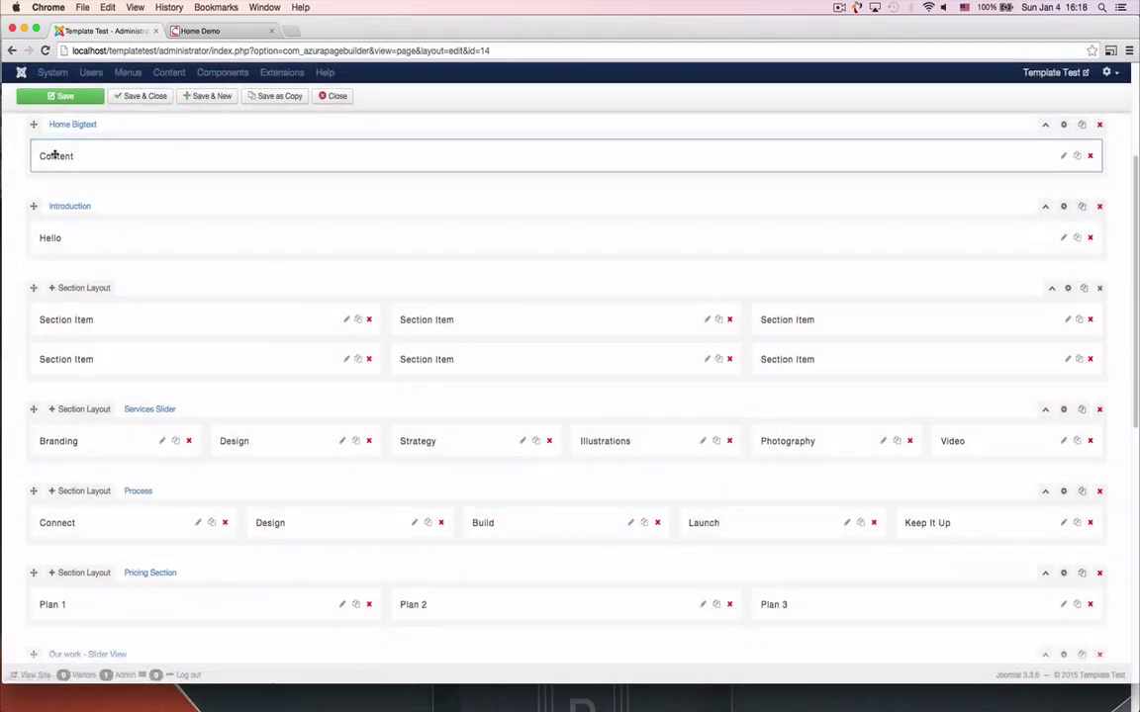
left_click(80, 96)
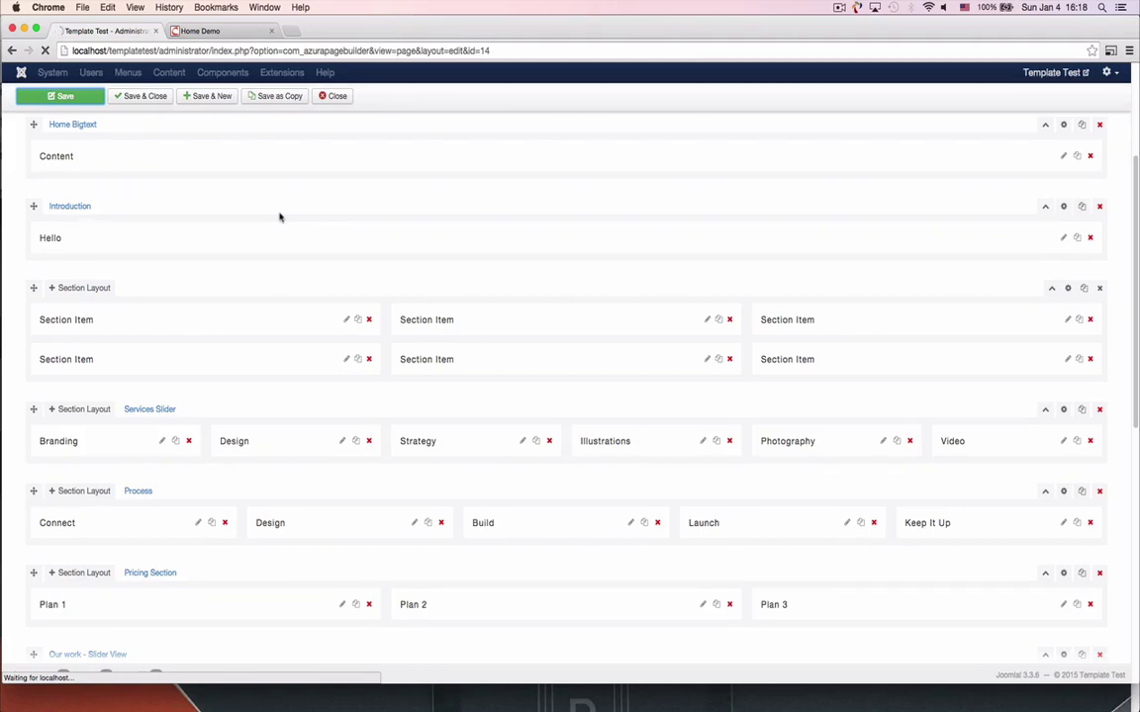
Step: Reload the live Home Demo page and examine the services grid above the process section
left_click(220, 33)
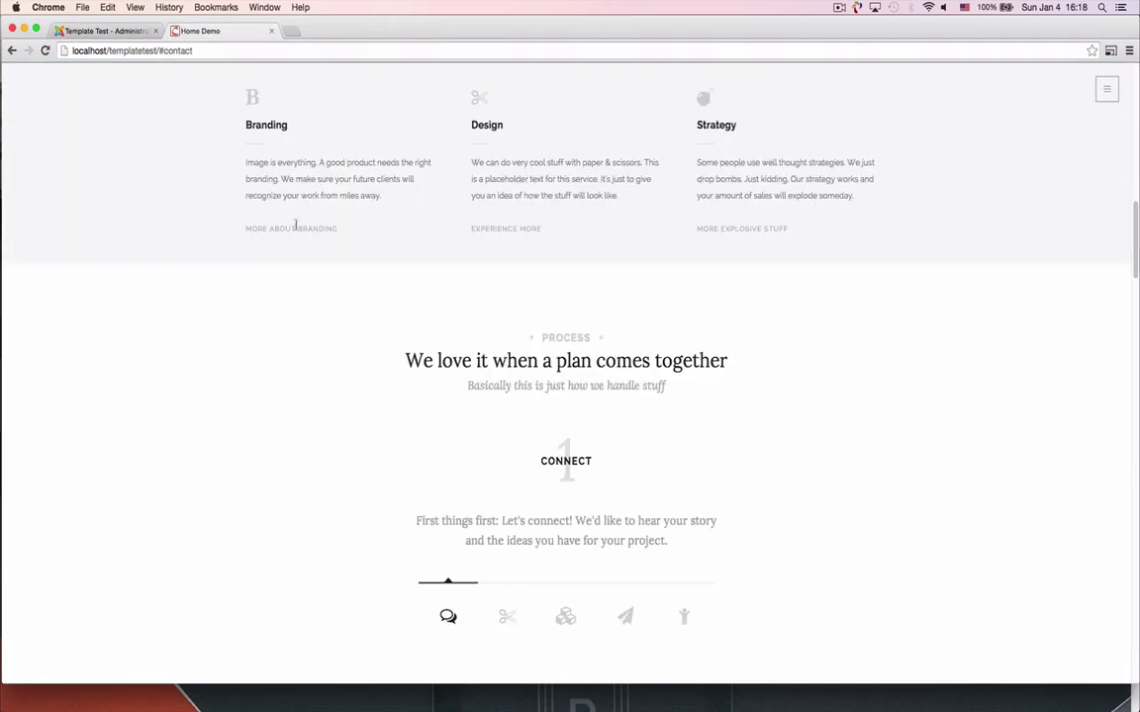
scroll(500, 414, "up", 6)
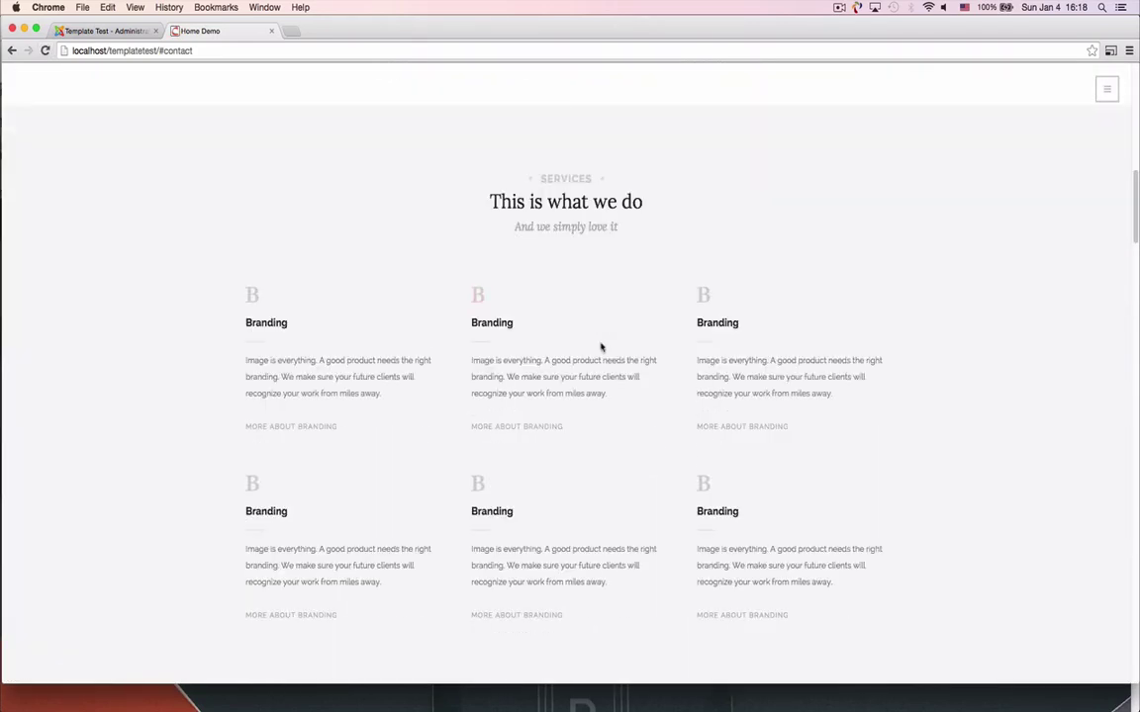
double_click(450, 358)
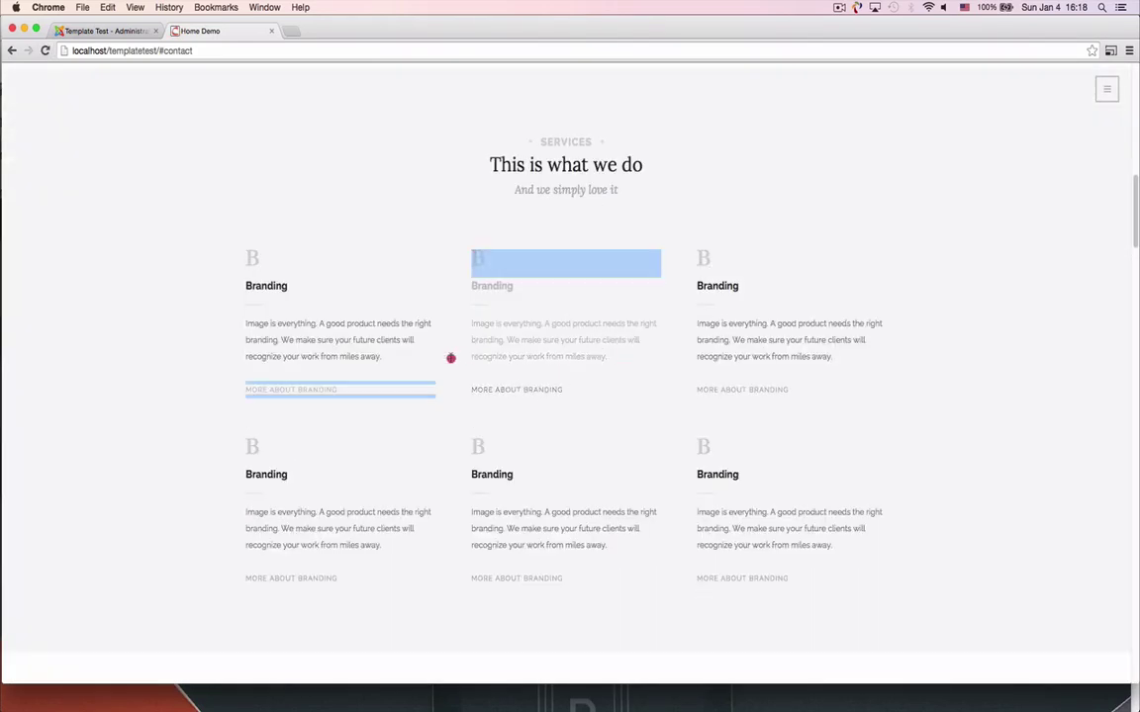
left_click(628, 347)
scroll(628, 346, "down", 5)
scroll(628, 346, "up", 4)
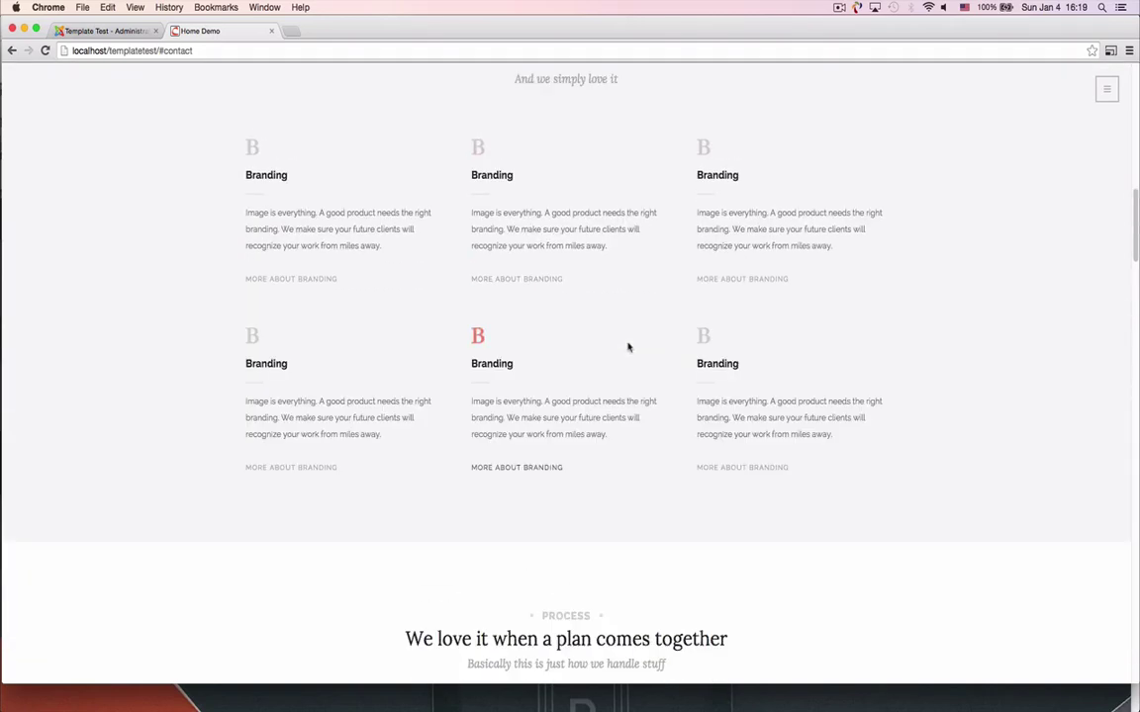
Step: Return to the page builder and unpublish the Services Section grid
left_click(126, 31)
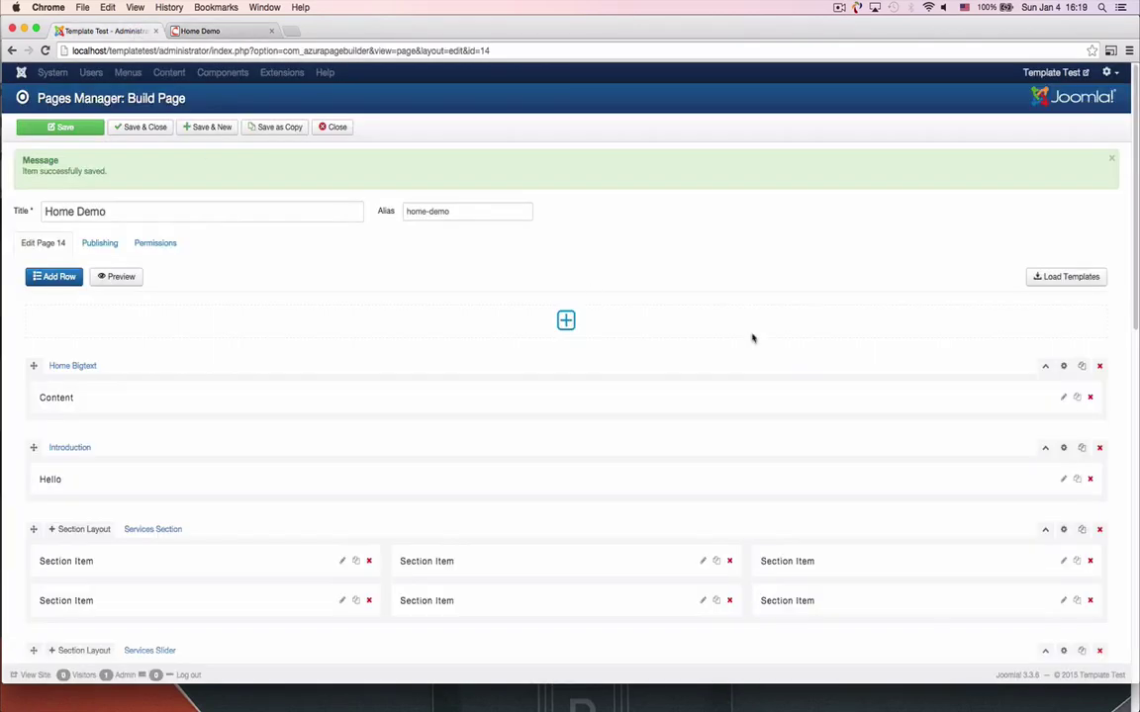
scroll(752, 346, "down", 5)
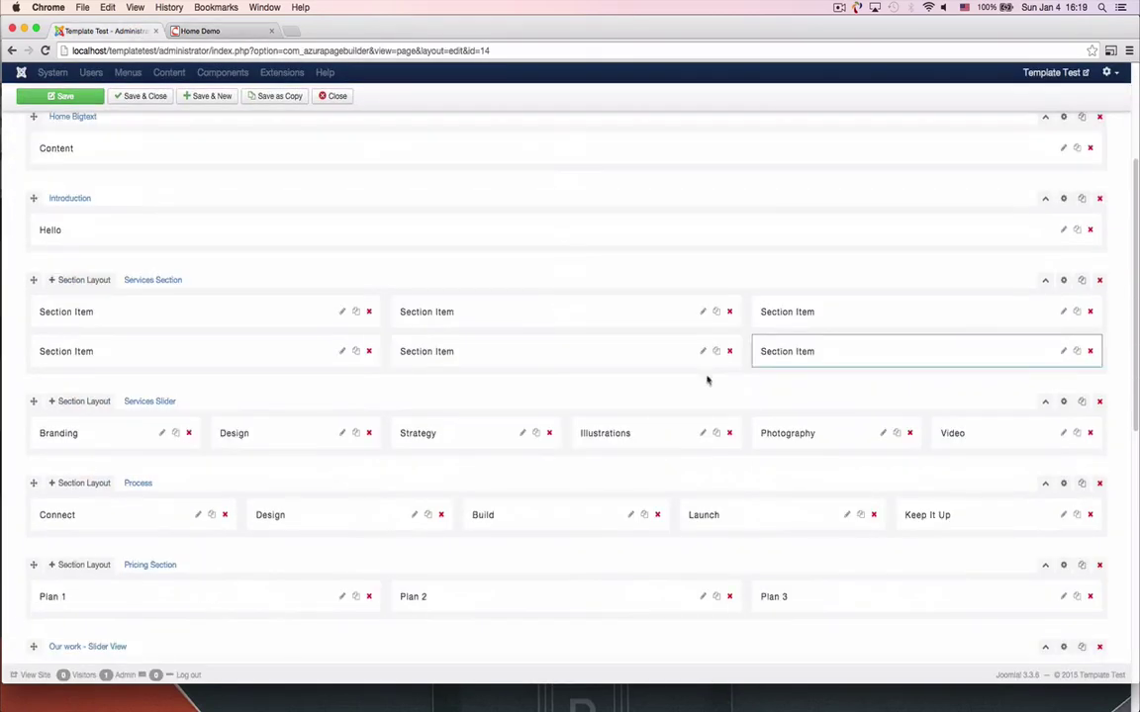
left_click(1064, 280)
left_click(717, 225)
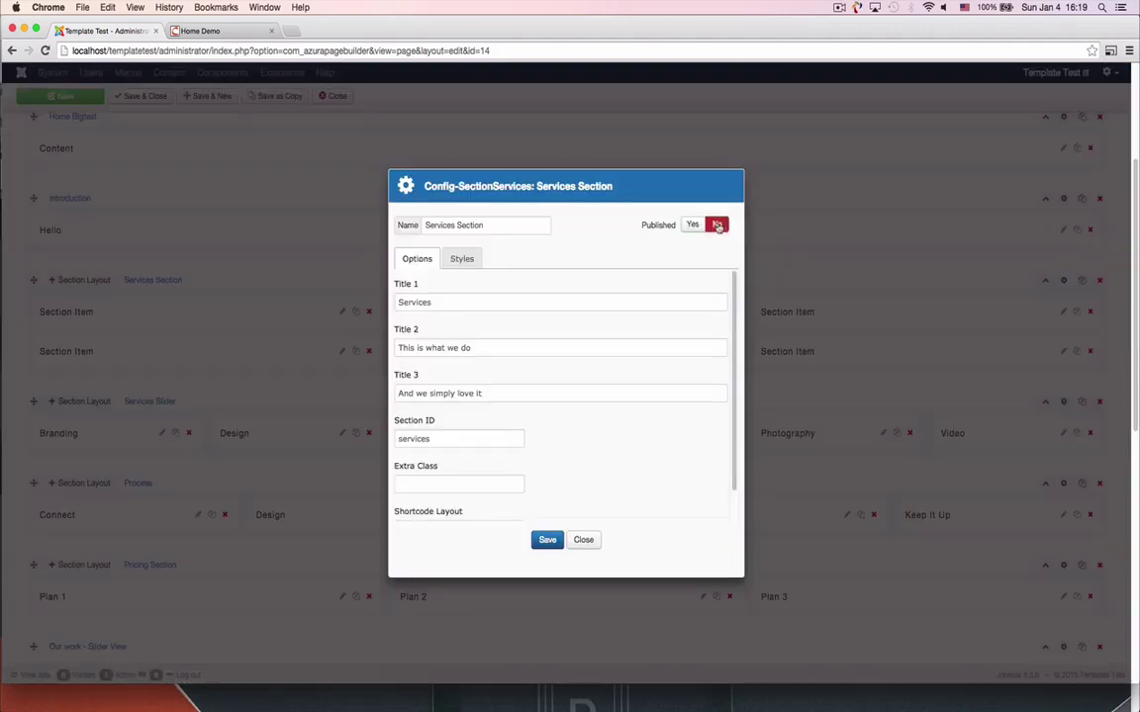
left_click(575, 549)
Step: Publish the Services Slider section again and save the Home Demo page
scroll(819, 412, "down", 2)
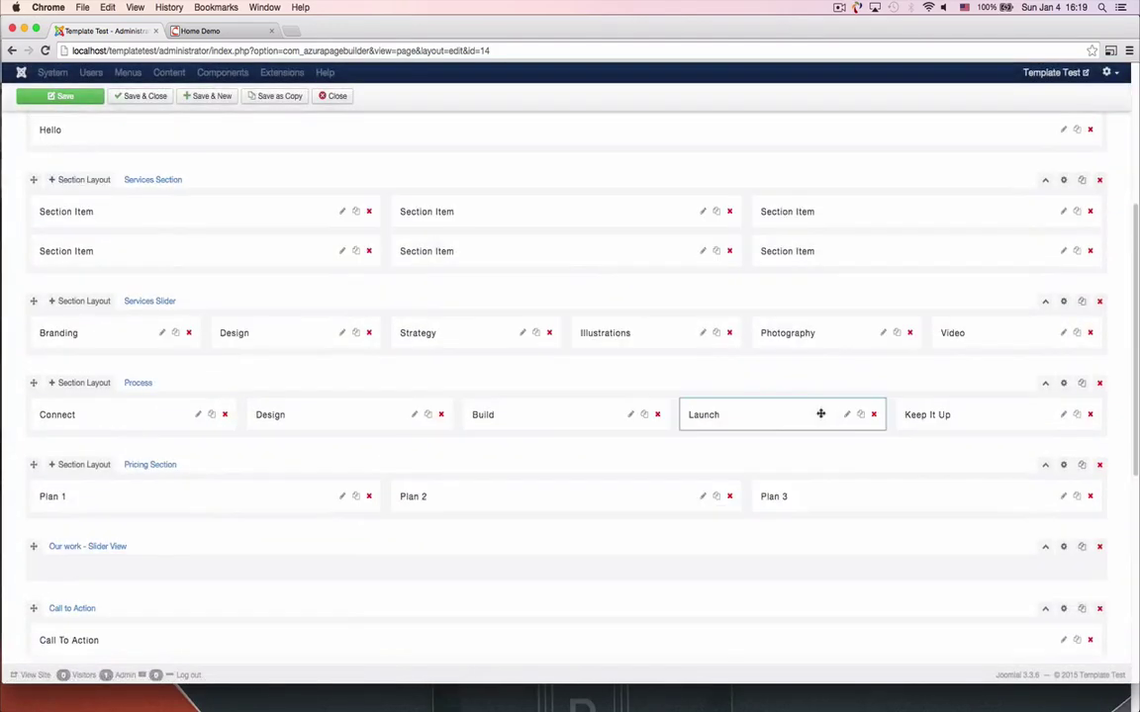
left_click(1064, 301)
left_click(693, 225)
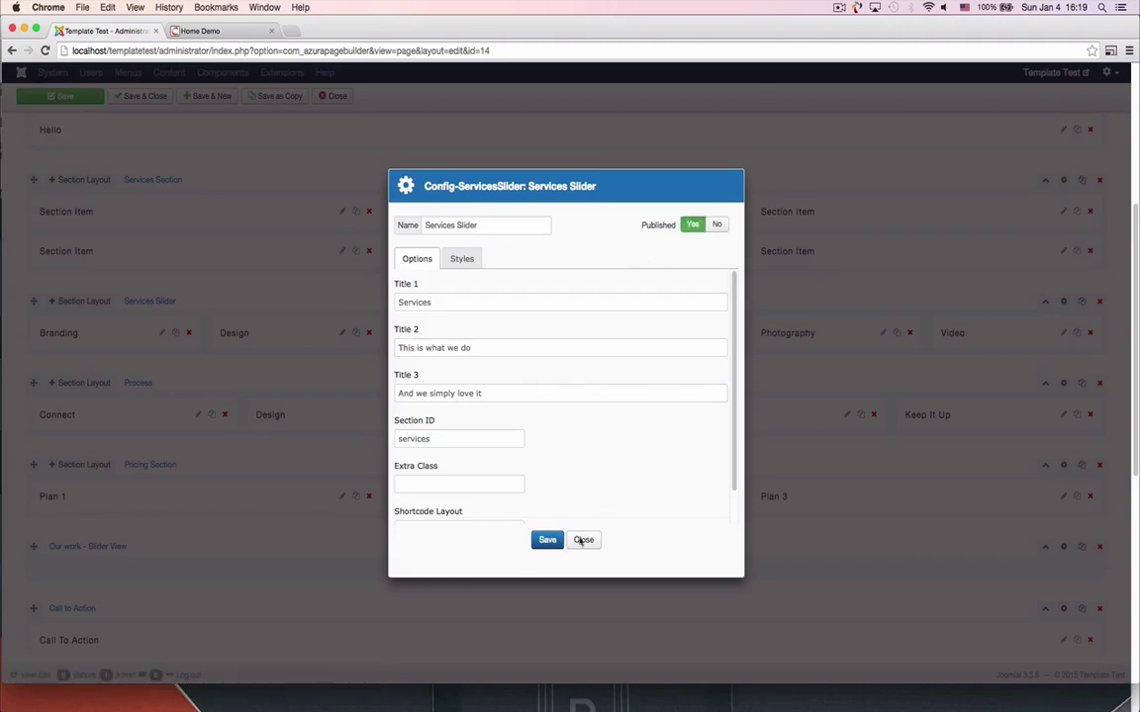
left_click(547, 539)
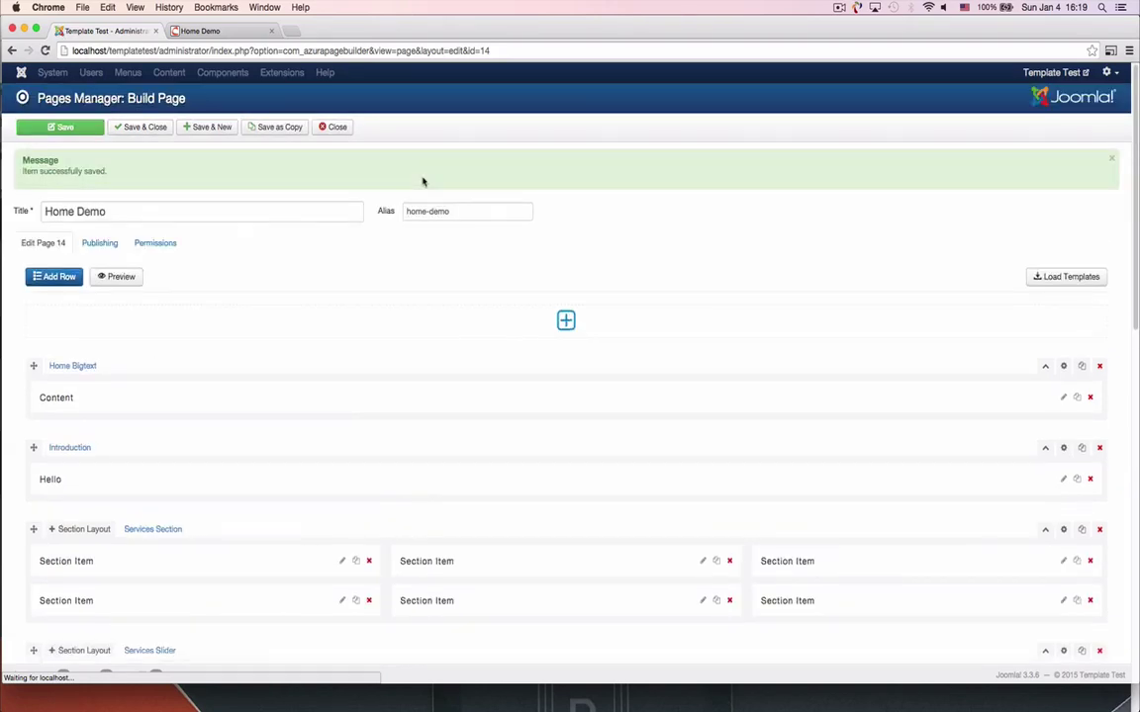
Step: Reload the live Home Demo page and swipe through the items of the services slider
left_click(201, 31)
left_click(45, 52)
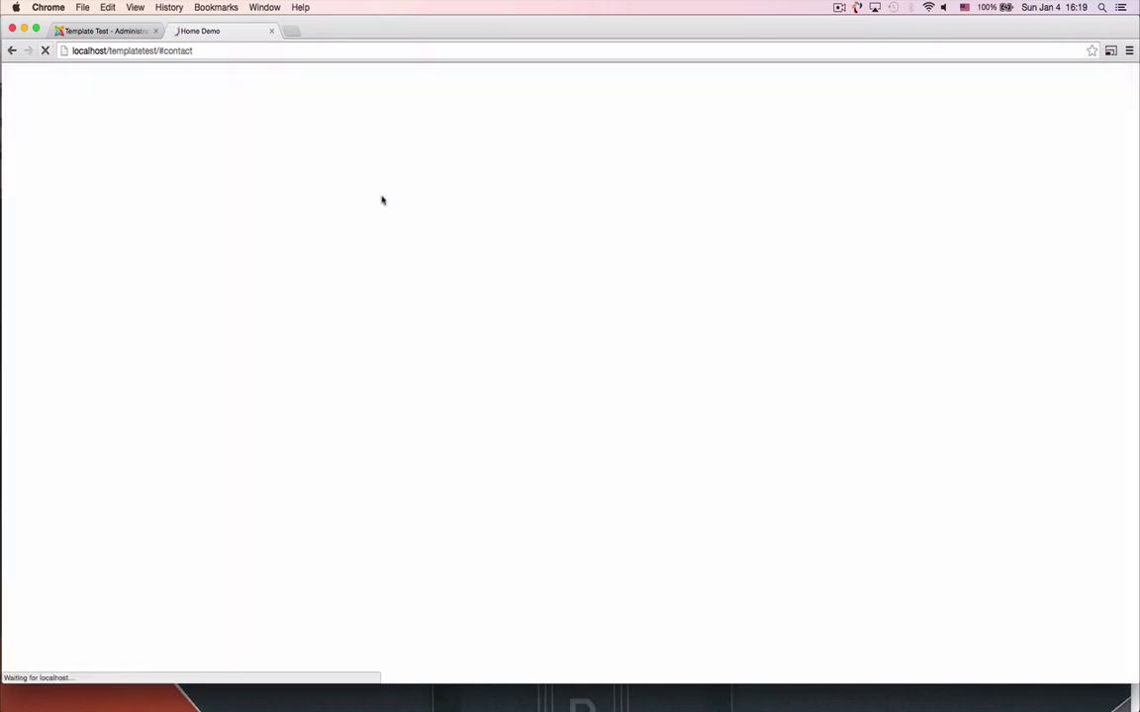
left_click_drag(652, 336, 351, 287)
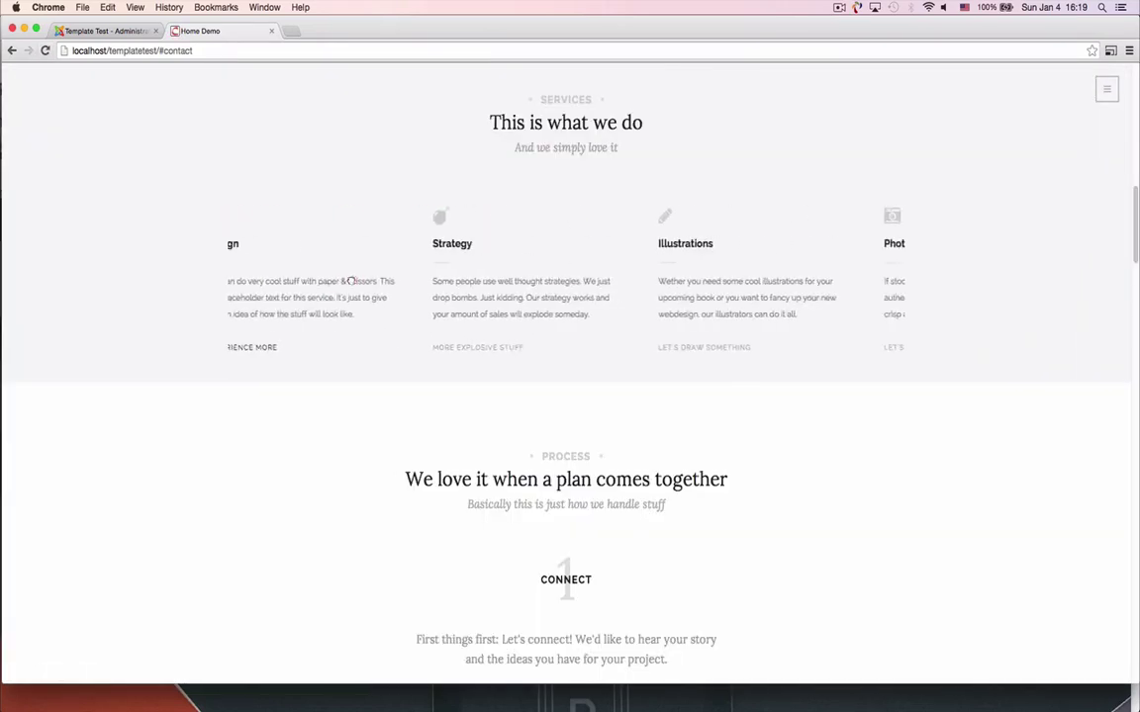
scroll(923, 376, "up", 8)
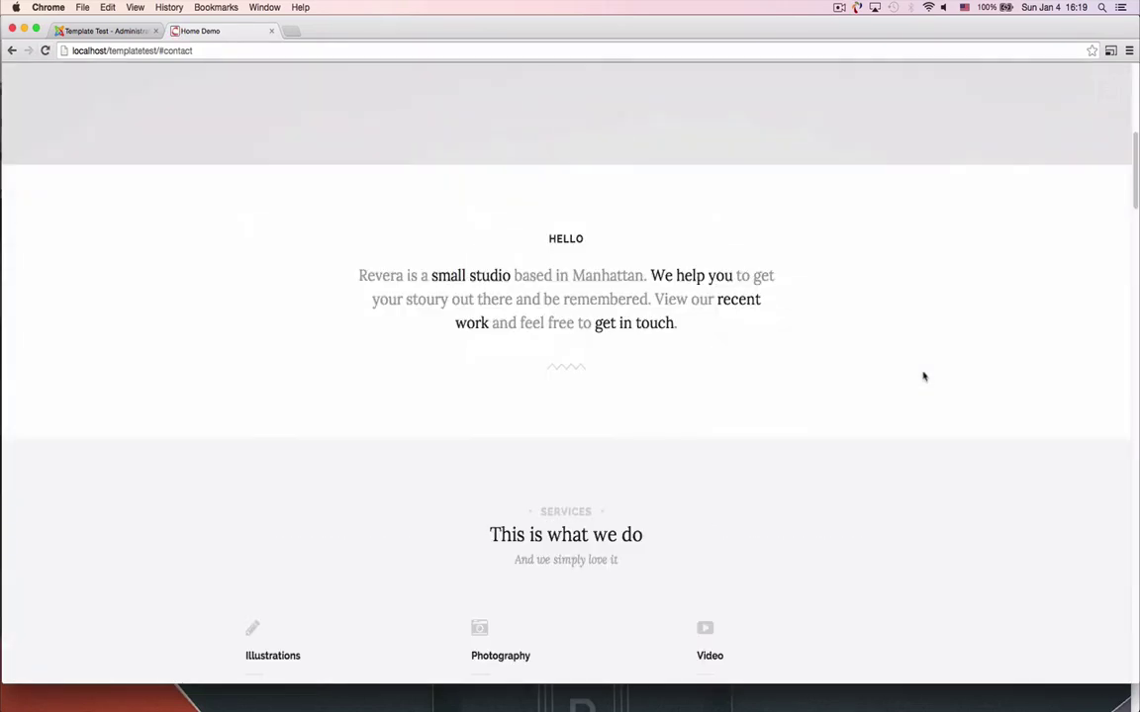
Step: Examine the rest of the live Home Demo page, from the pricing plans and recent work to the team and testimonial sections
scroll(923, 376, "down", 7)
scroll(923, 376, "down", 10)
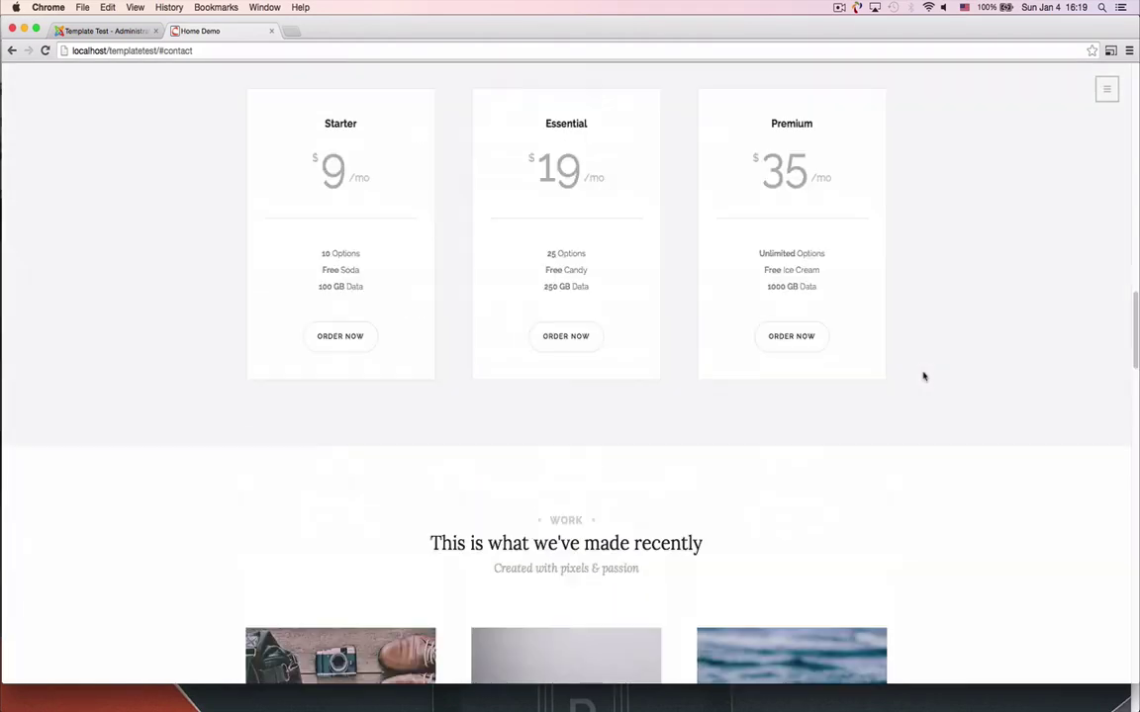
scroll(923, 376, "up", 3)
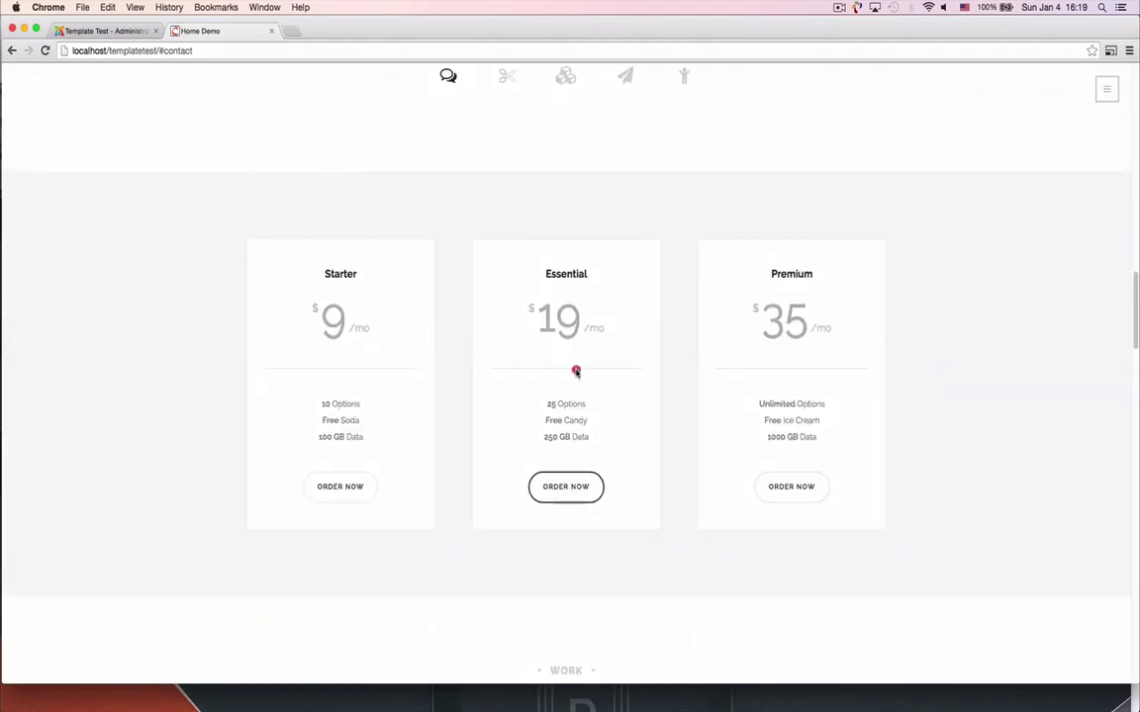
scroll(969, 395, "down", 5)
scroll(968, 394, "down", 20)
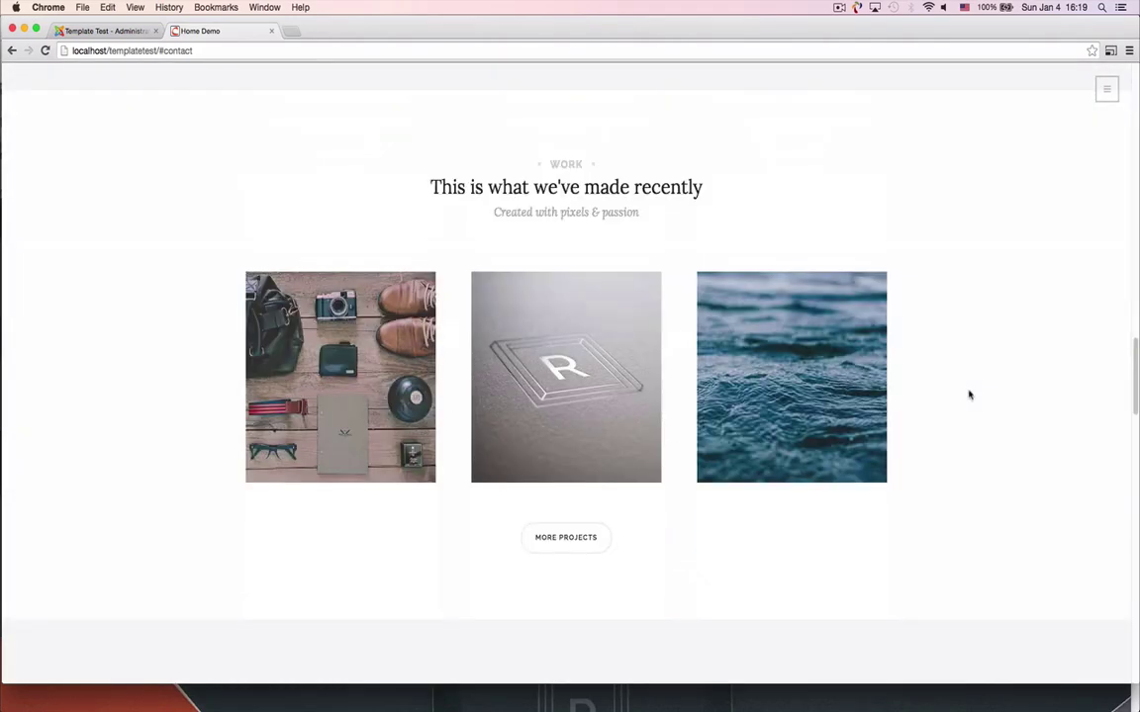
scroll(969, 395, "down", 15)
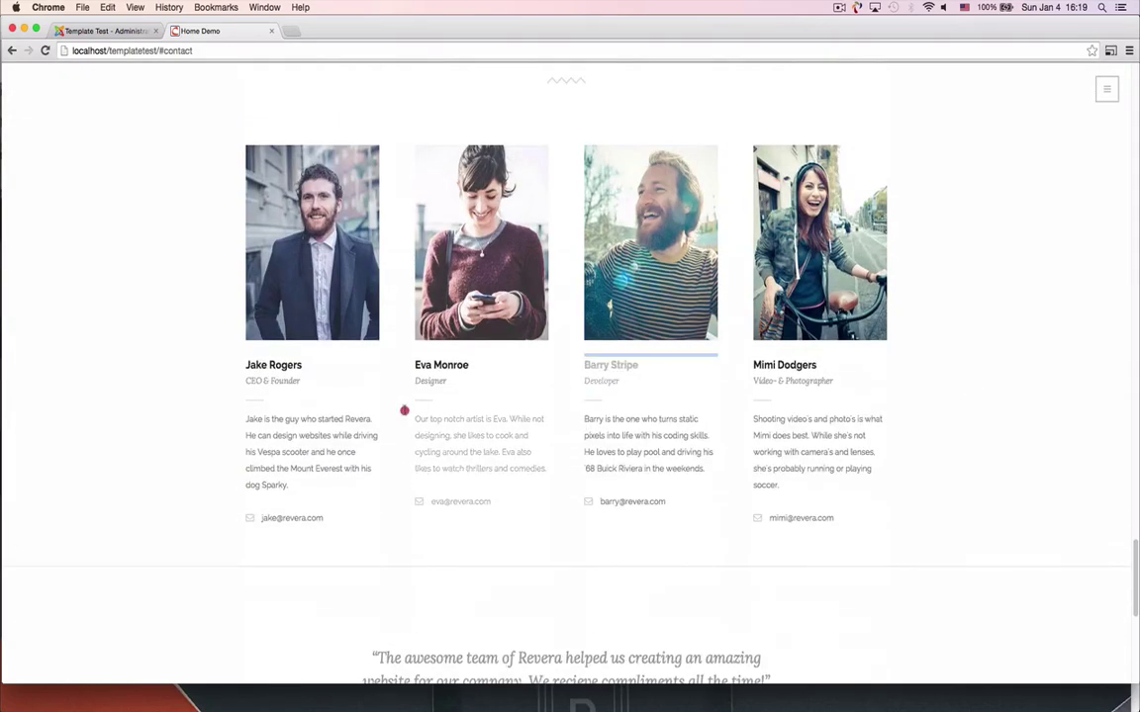
scroll(597, 447, "down", 10)
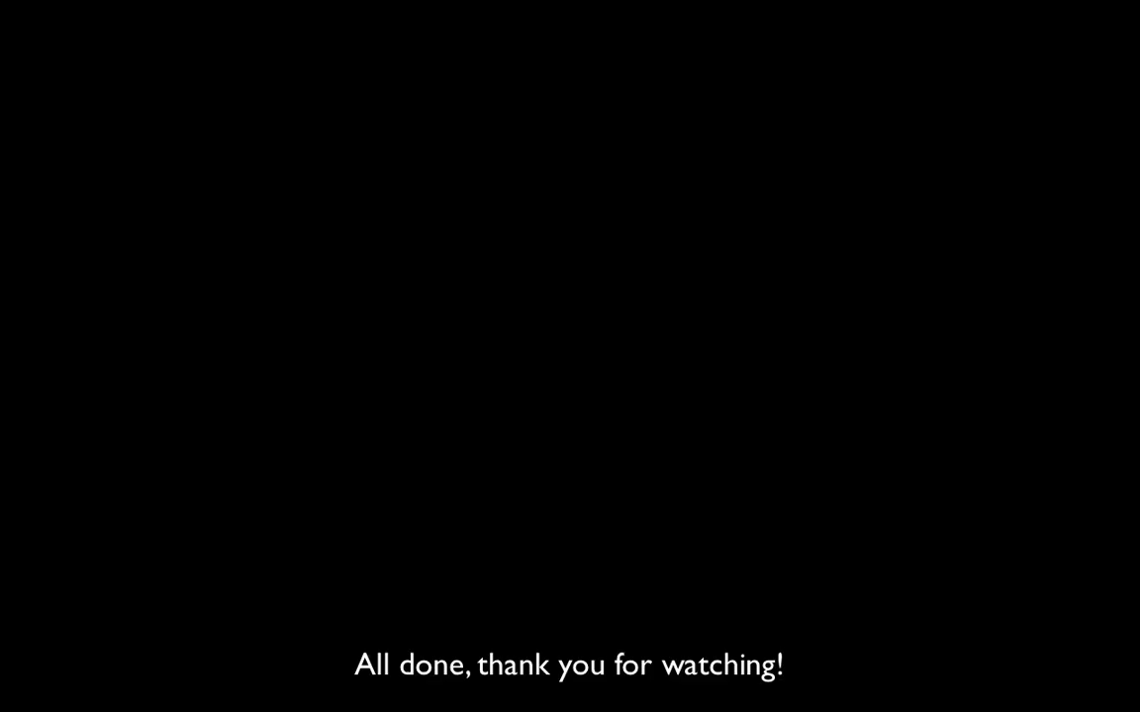